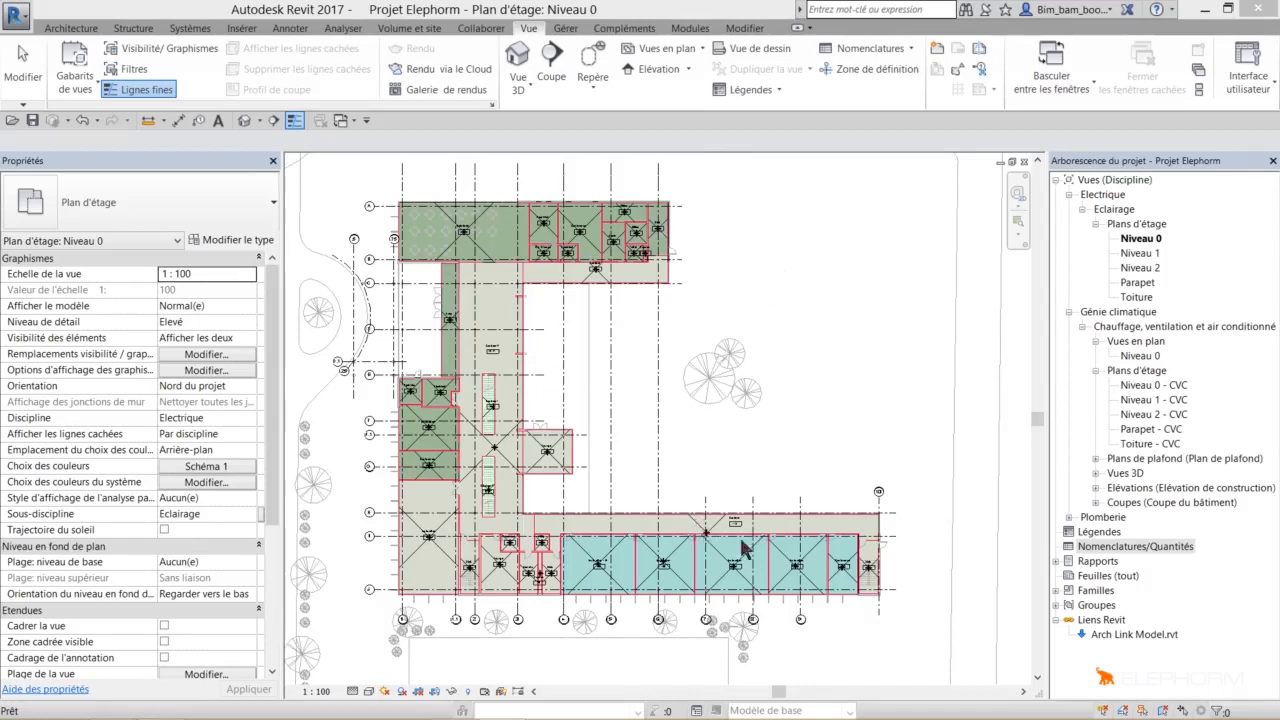
Create a new Nomenclature/Quantités component schedule for the Espaces category, keeping all filters shown and the Nouvelle construction phase.
right_click(1087, 553)
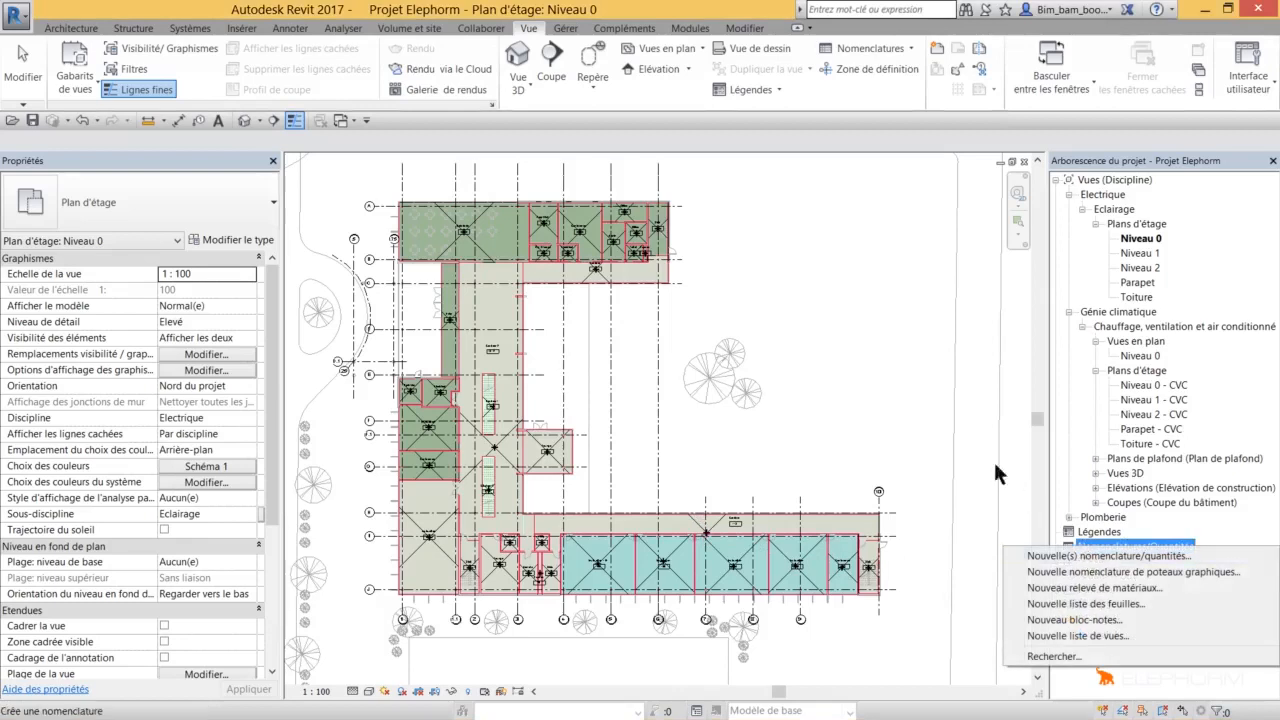
click(529, 31)
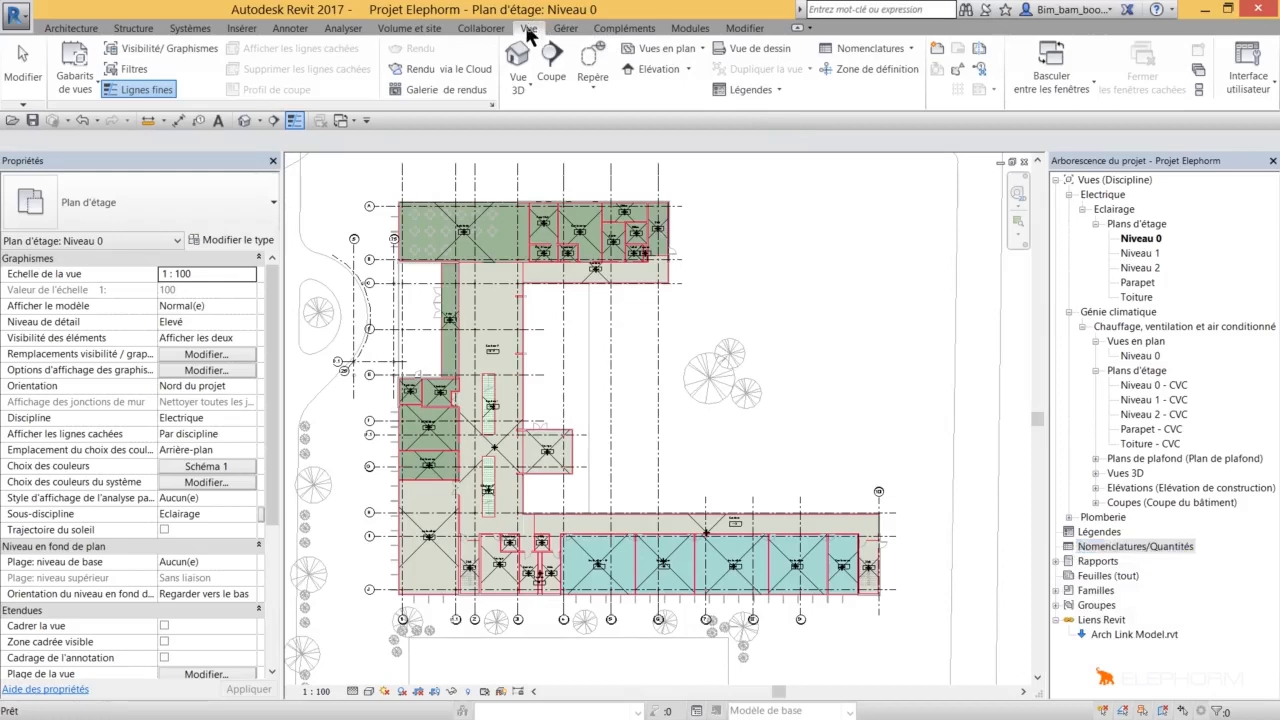
click(873, 53)
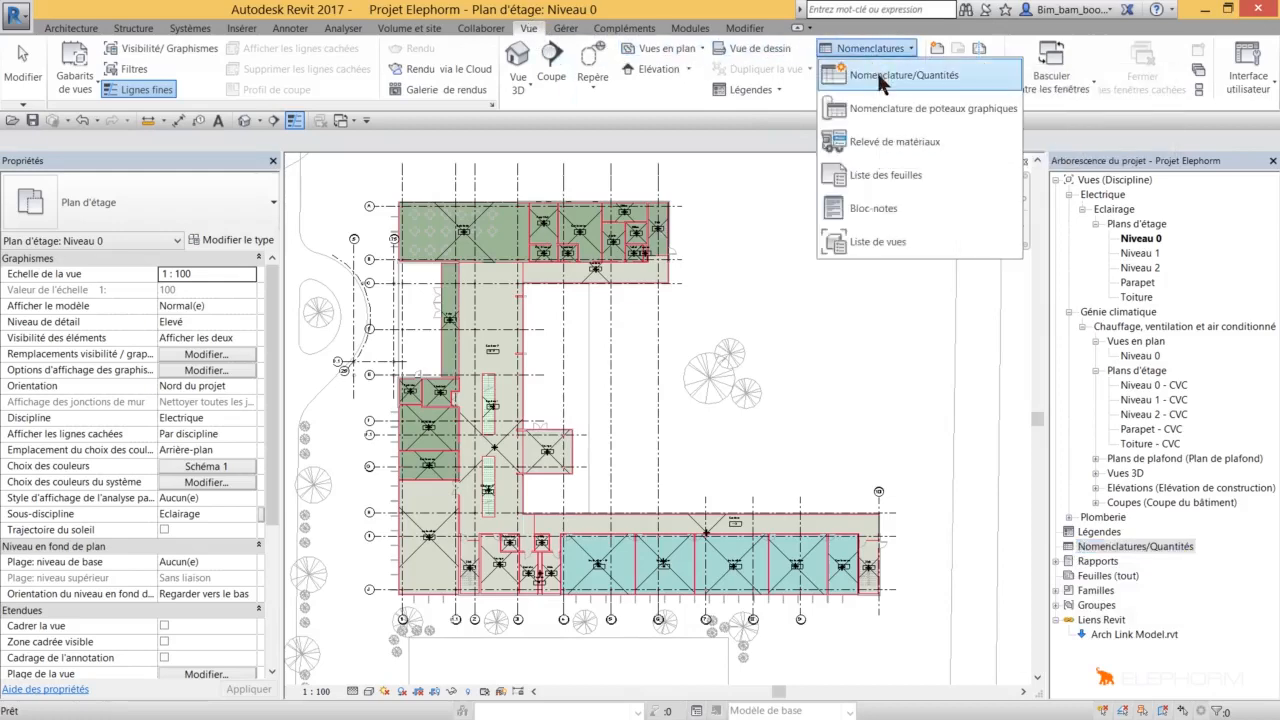
click(880, 78)
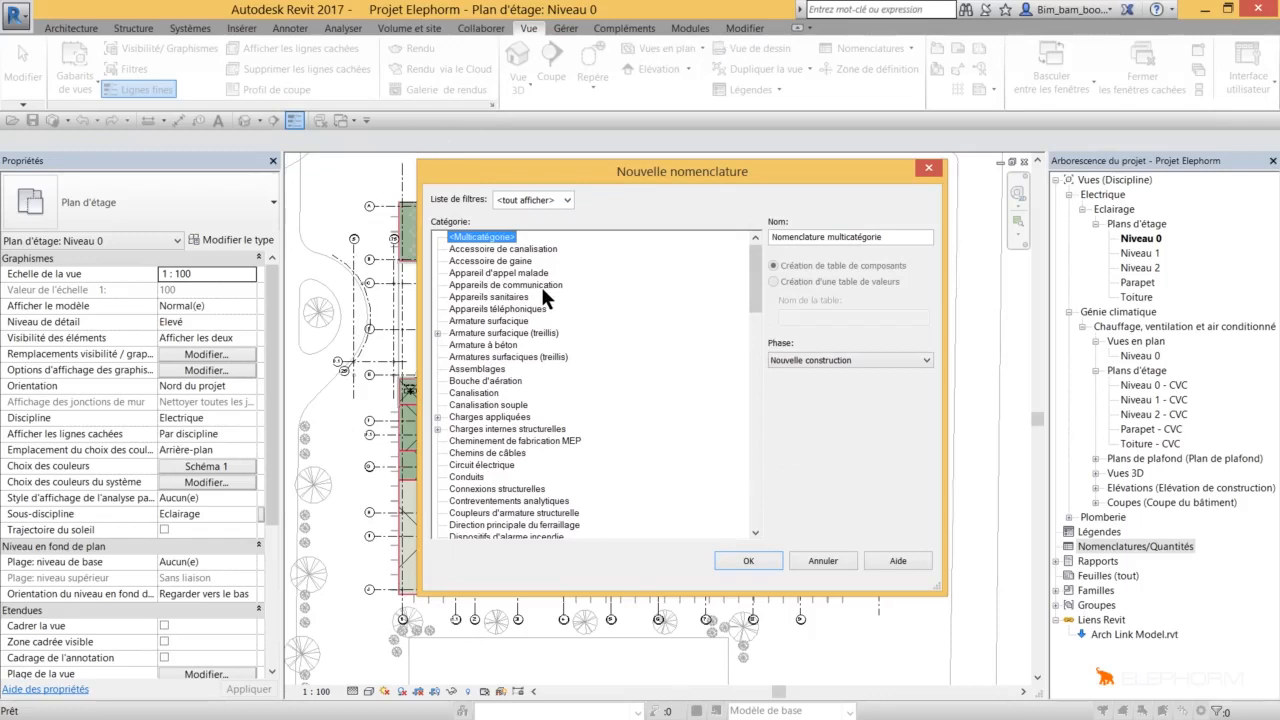
drag(745, 301, 729, 340)
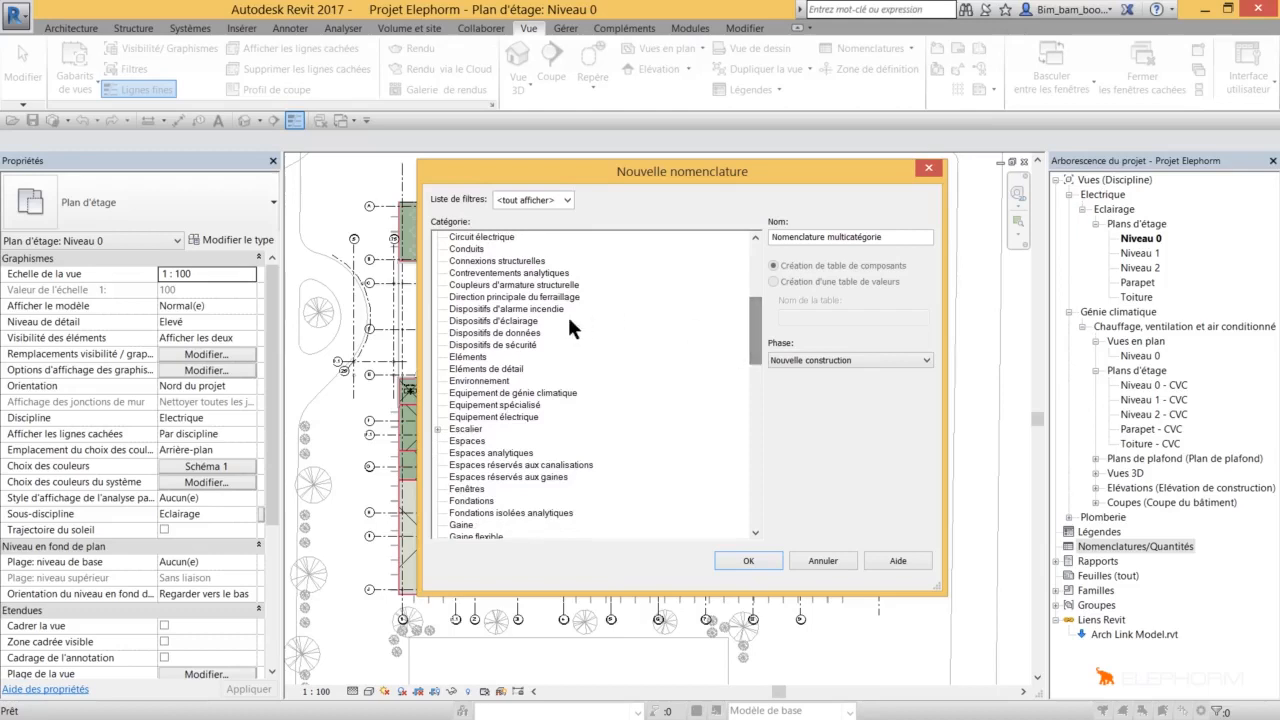
click(474, 441)
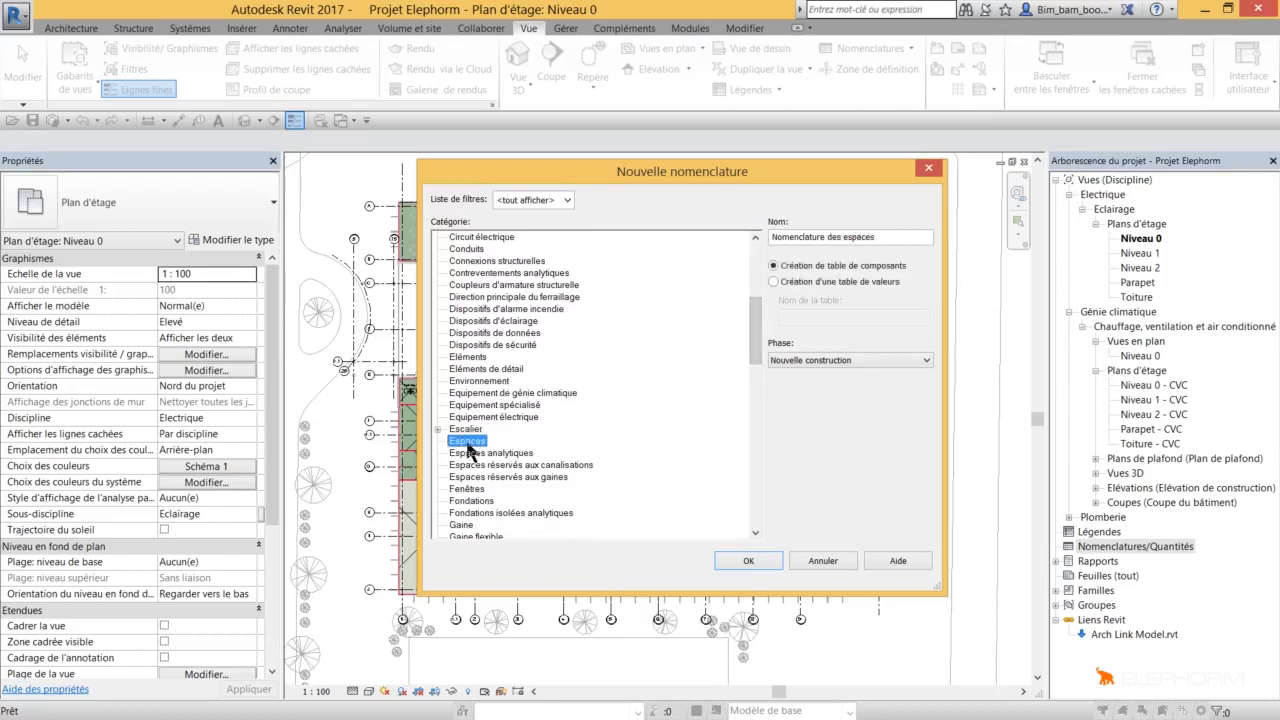
click(566, 200)
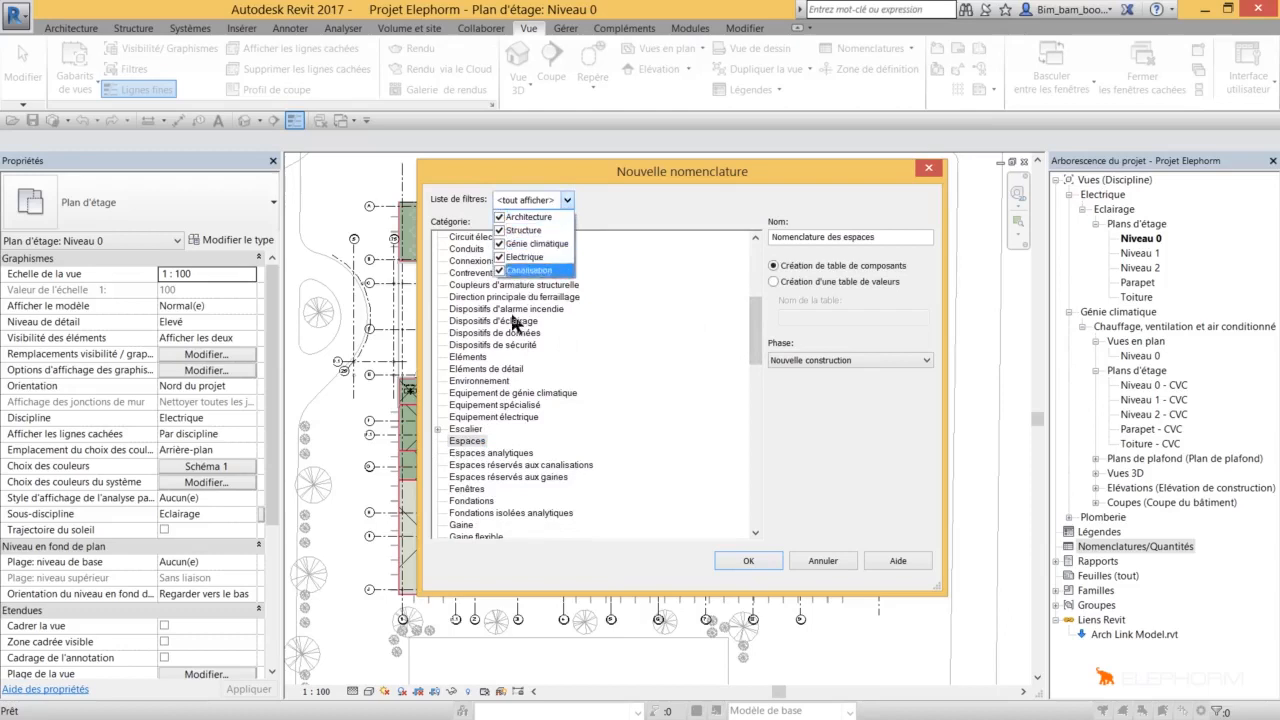
click(764, 212)
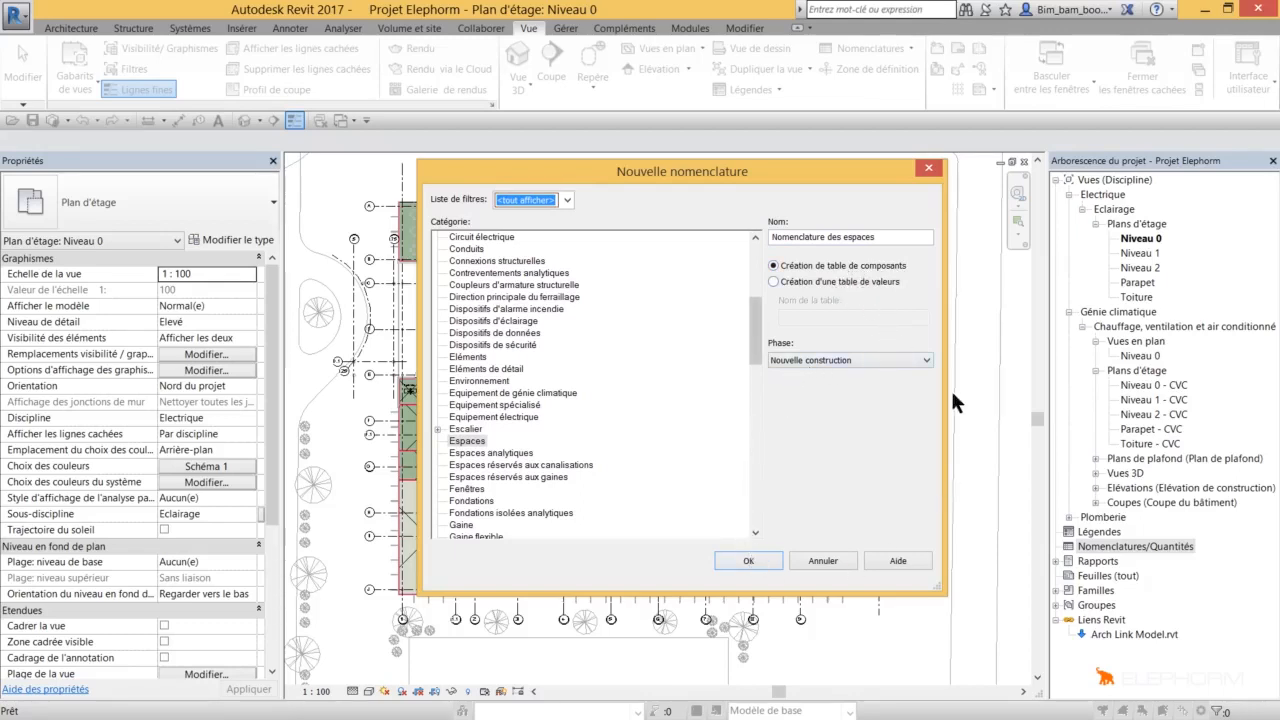
click(748, 560)
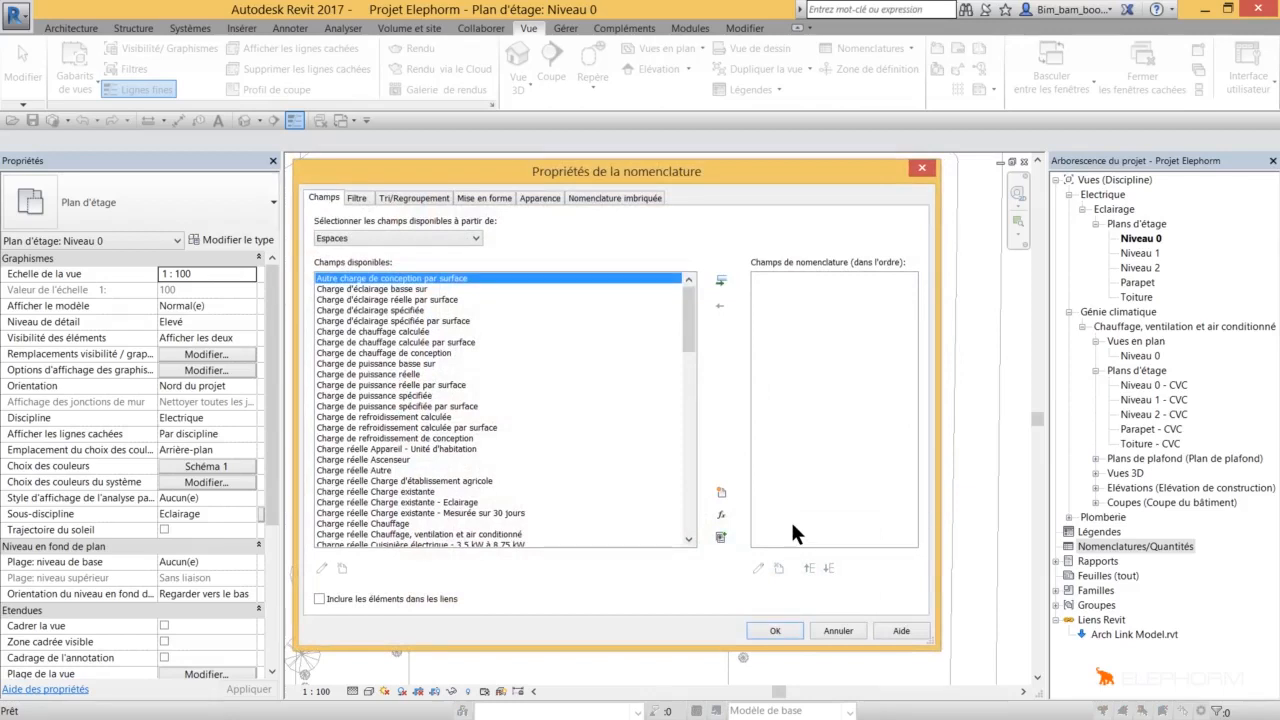
Review the fields available from Pièce and Informations sur le projet, and return the field source to Espaces.
click(363, 236)
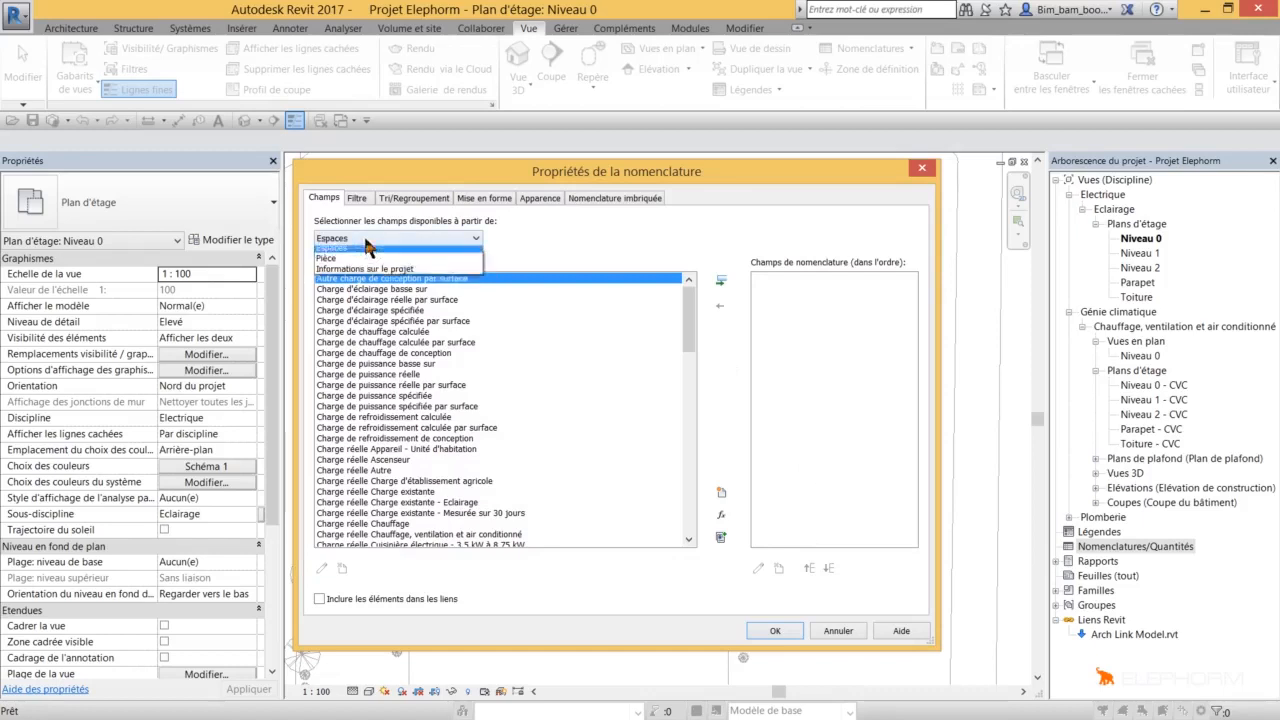
click(363, 233)
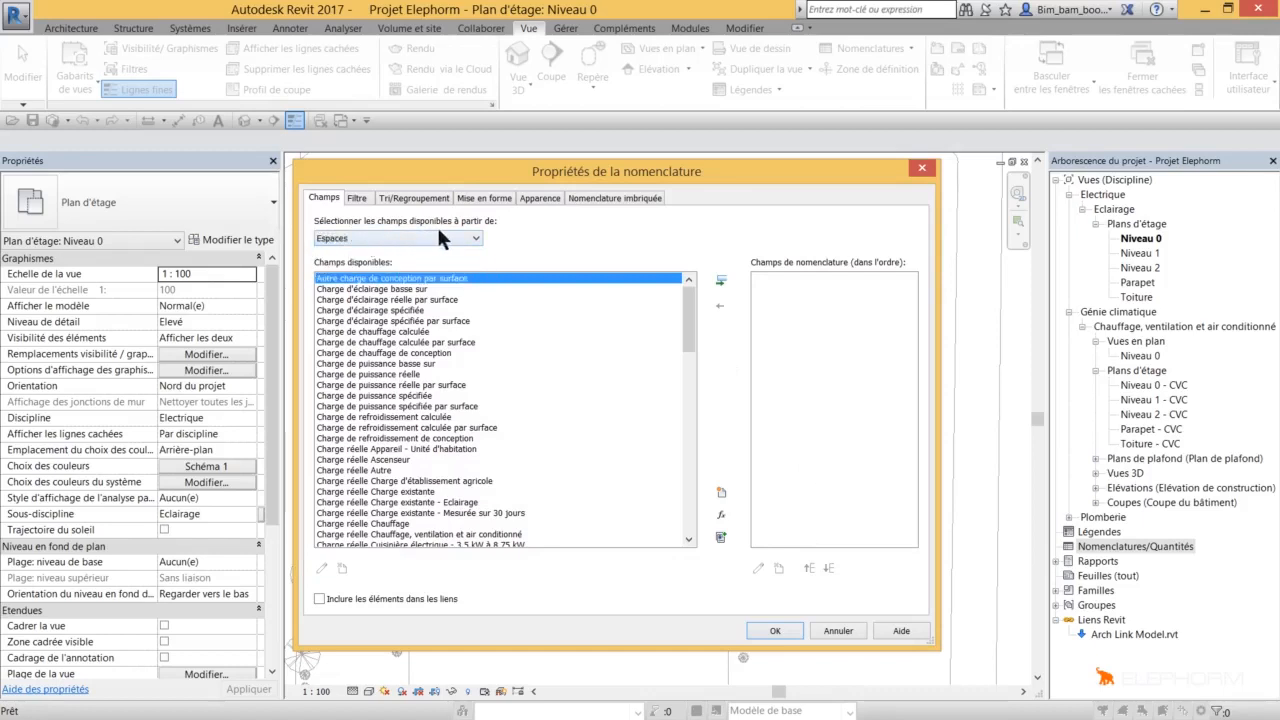
click(344, 236)
click(345, 262)
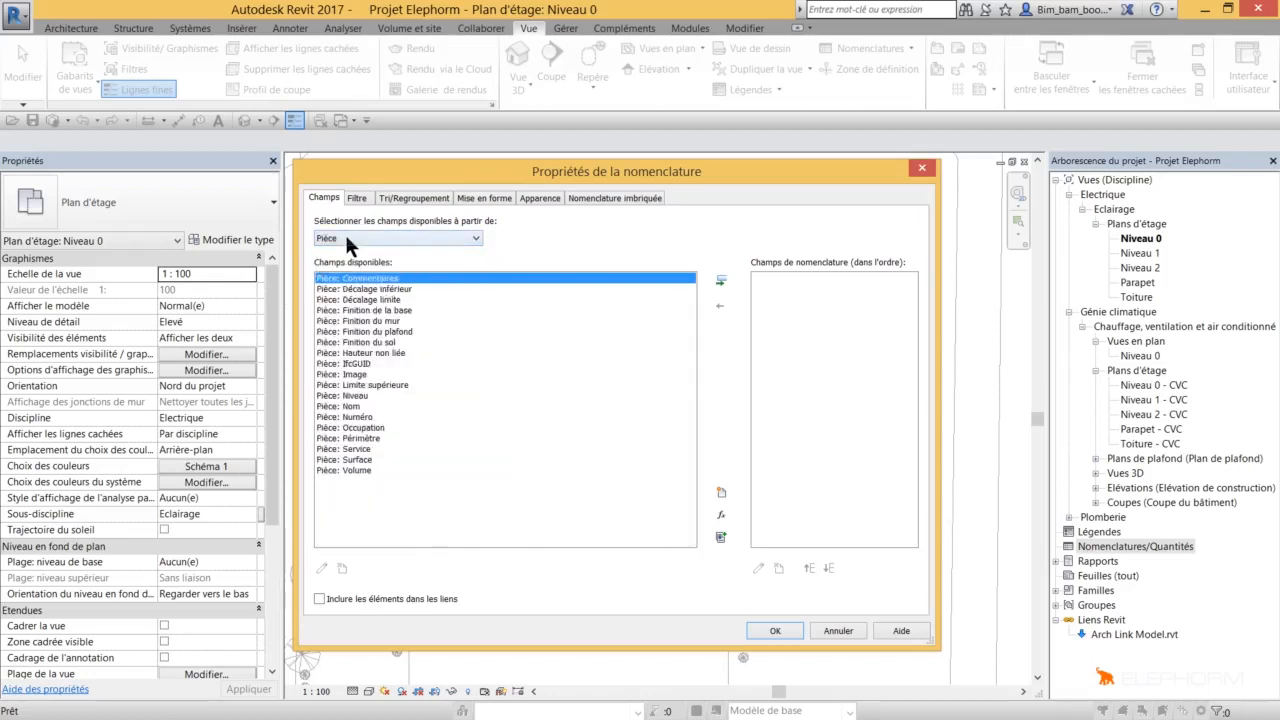
click(346, 238)
click(349, 274)
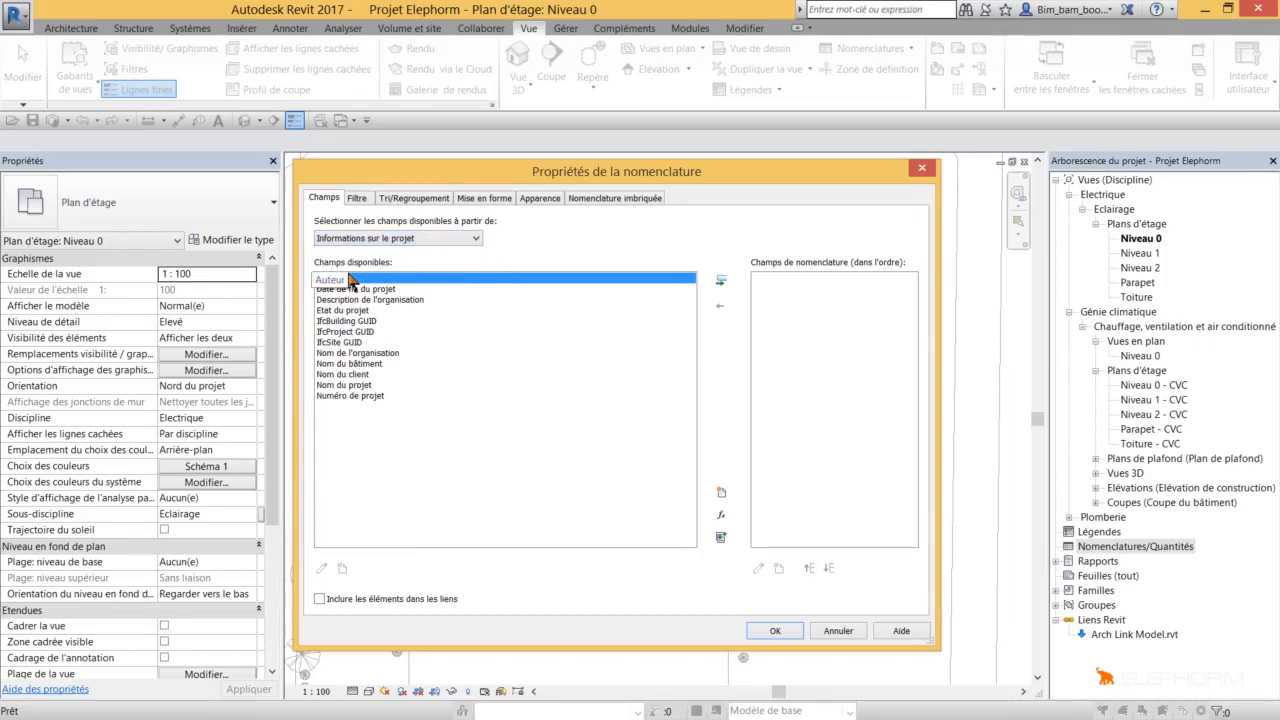
click(365, 239)
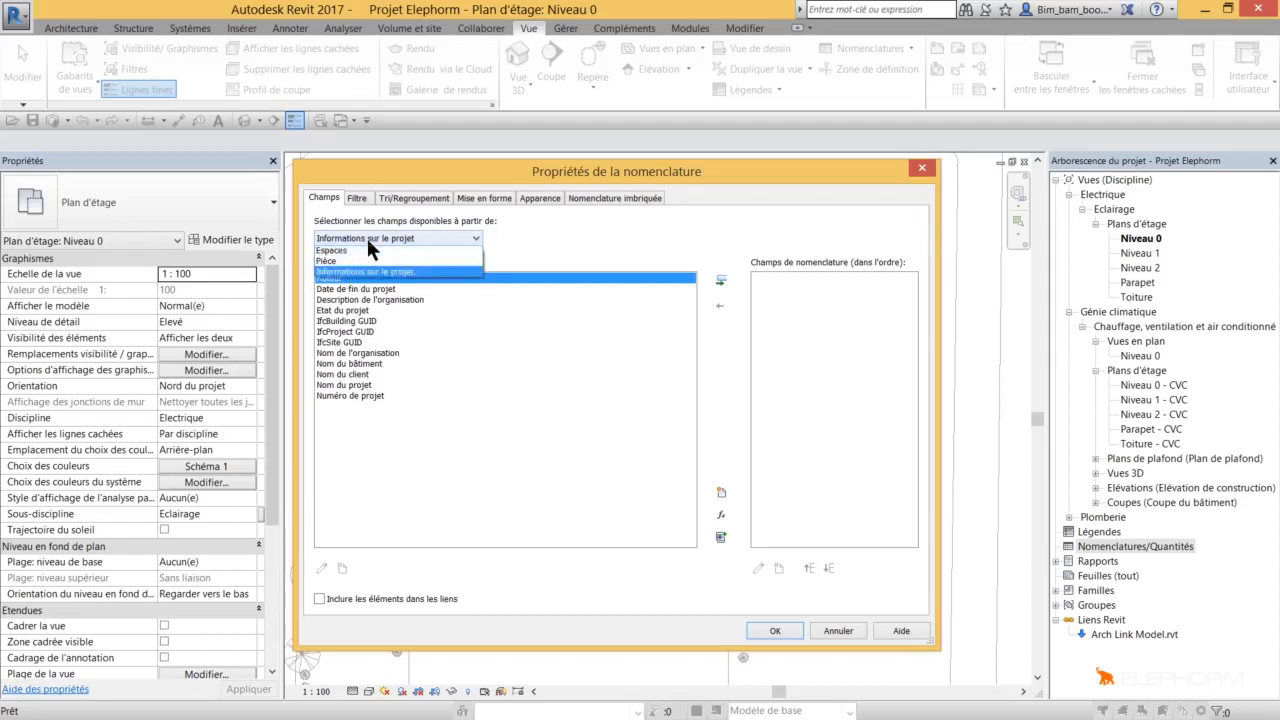
click(364, 254)
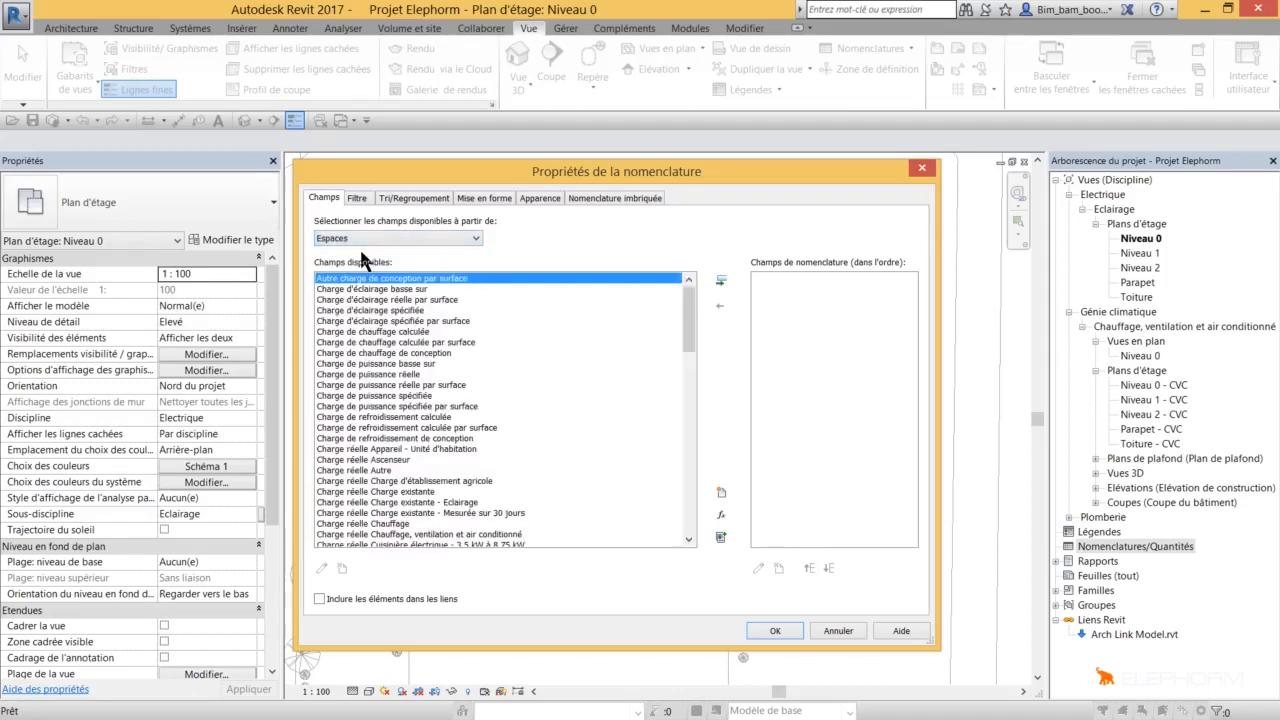
Add the Nom and Numéro fields of Espaces to the schedule.
drag(689, 323, 685, 464)
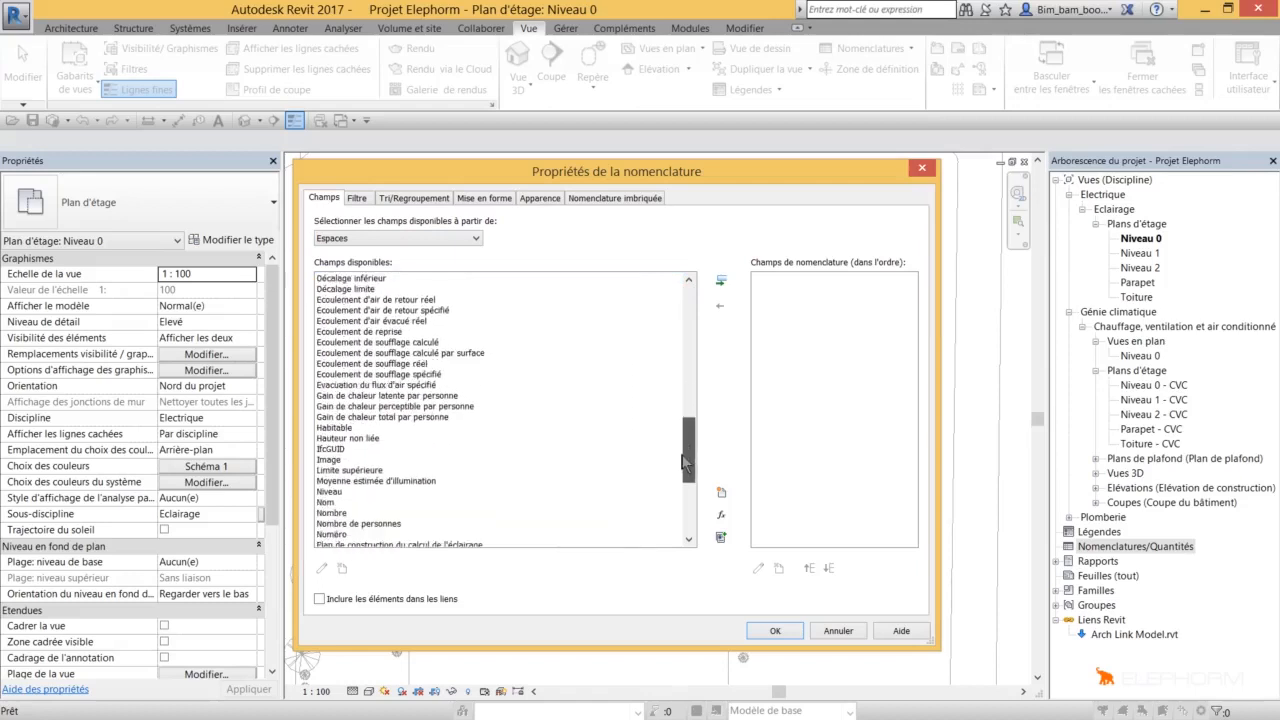
click(335, 502)
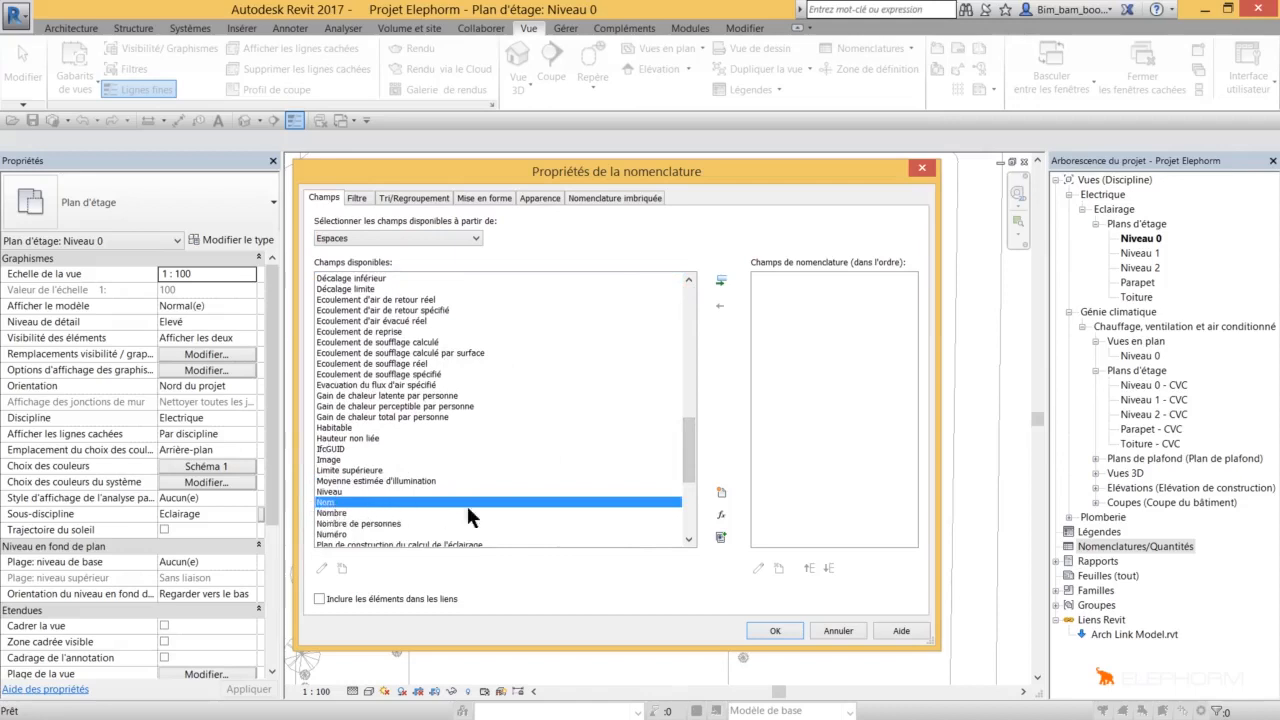
click(721, 283)
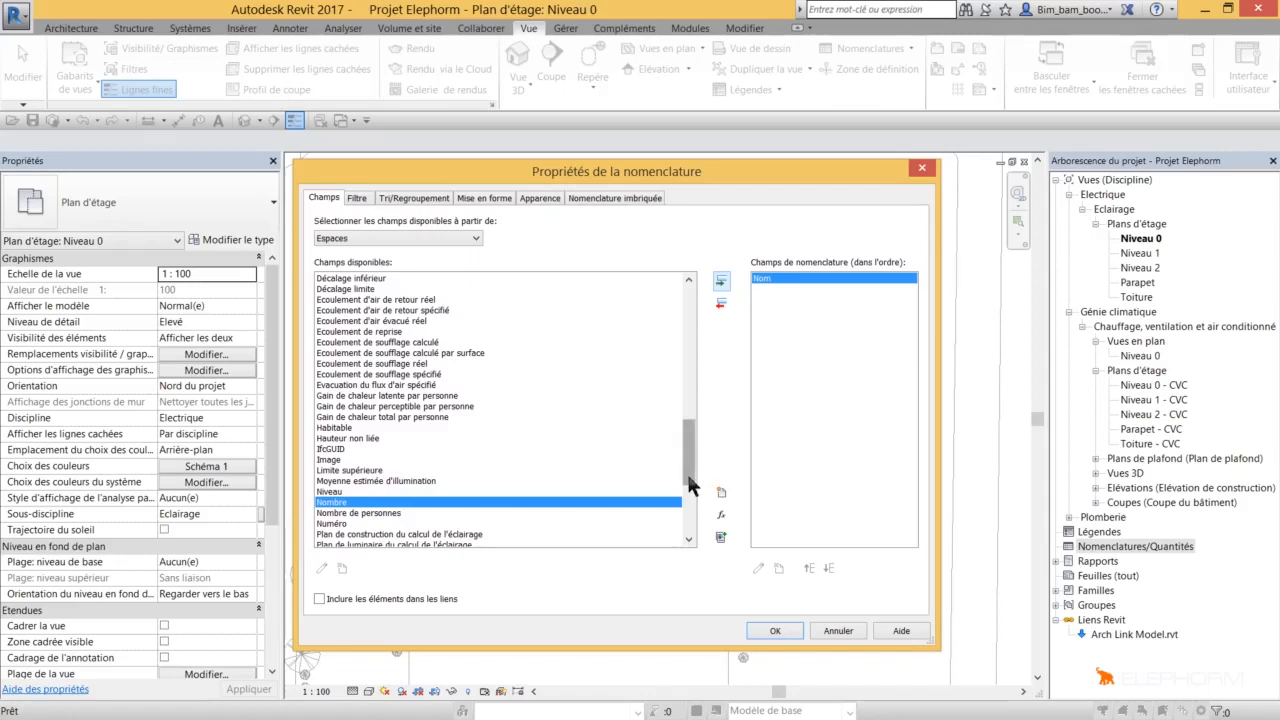
drag(686, 471, 686, 476)
click(596, 502)
click(597, 512)
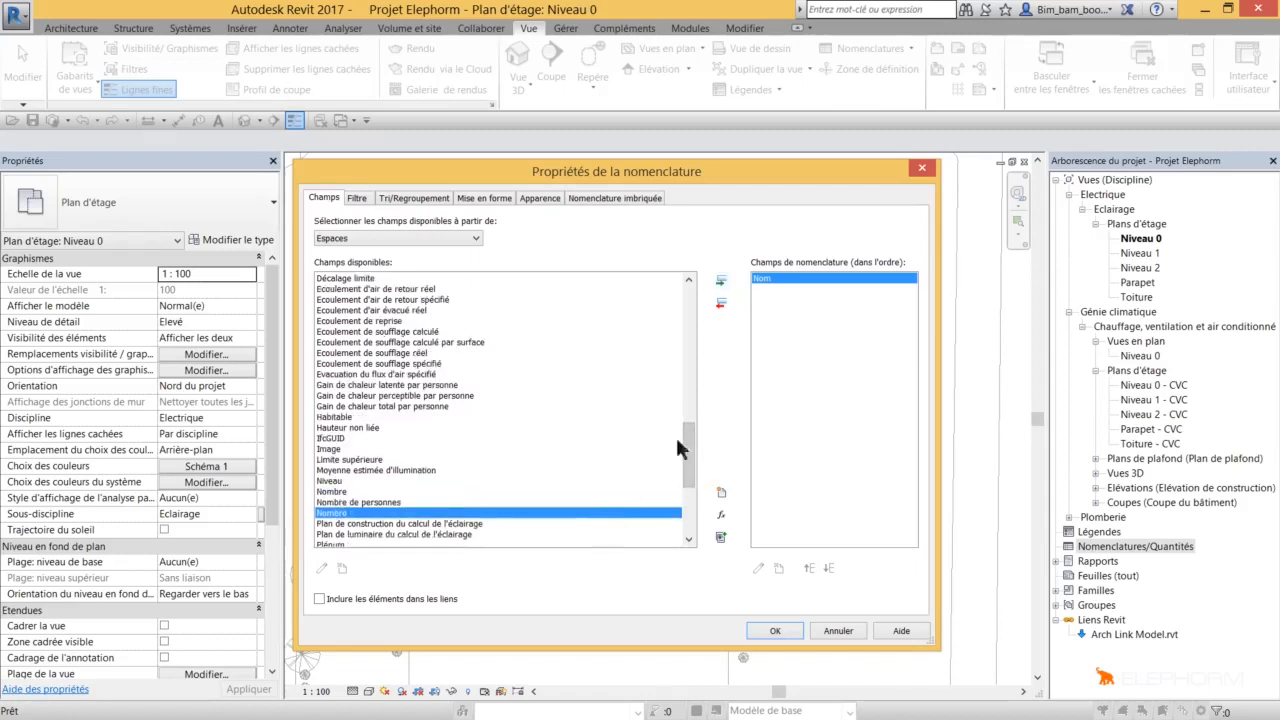
click(721, 281)
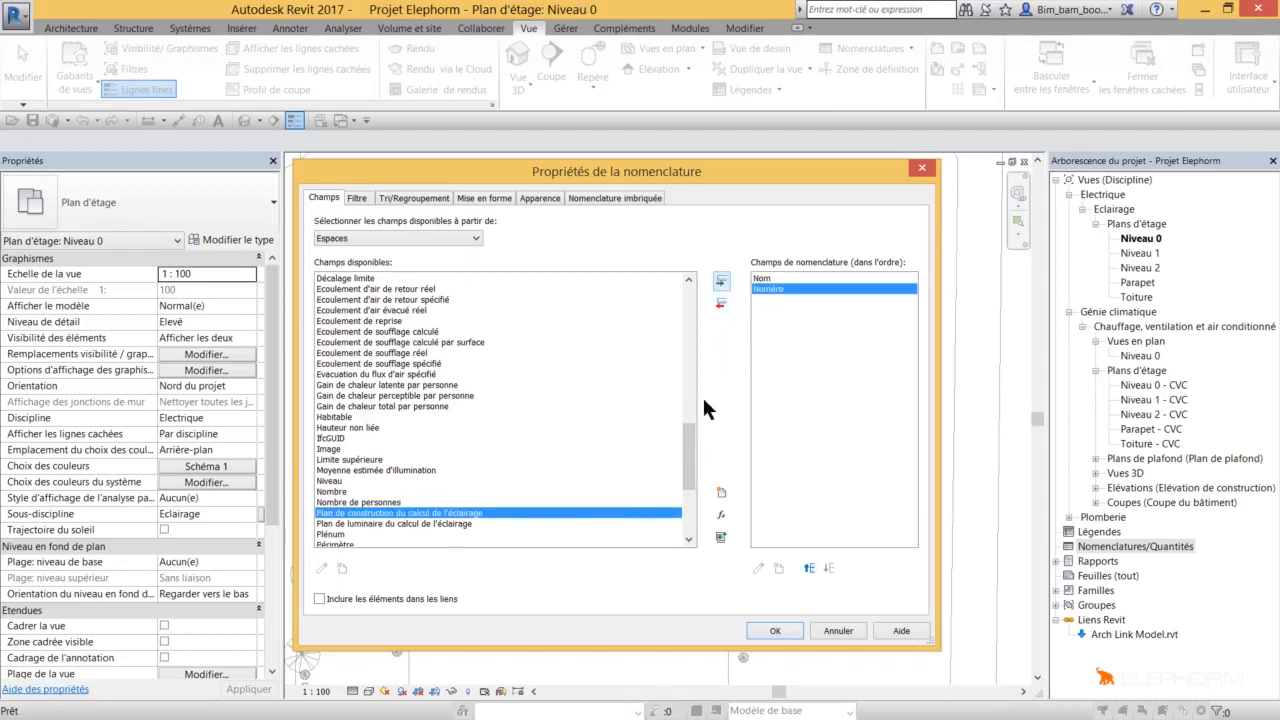
Add the Surface, Zone and Type d'espace fields after Numéro in the schedule.
drag(688, 482, 690, 517)
click(384, 469)
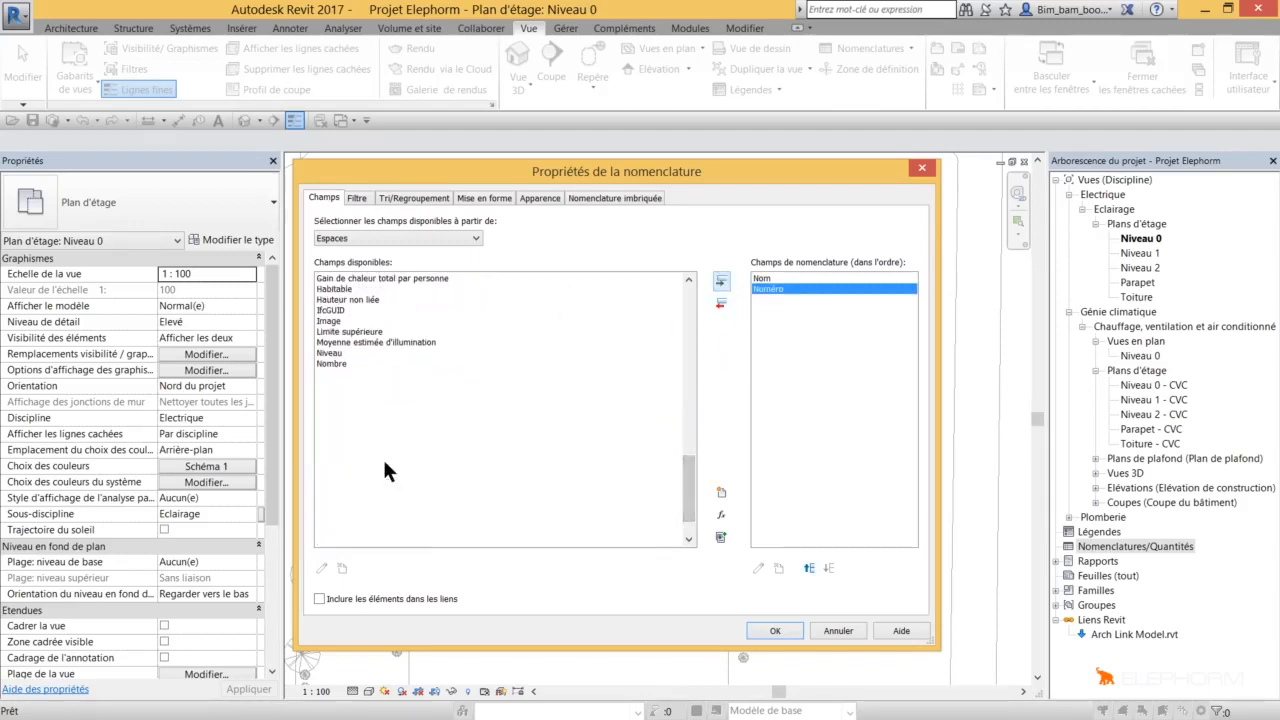
click(721, 282)
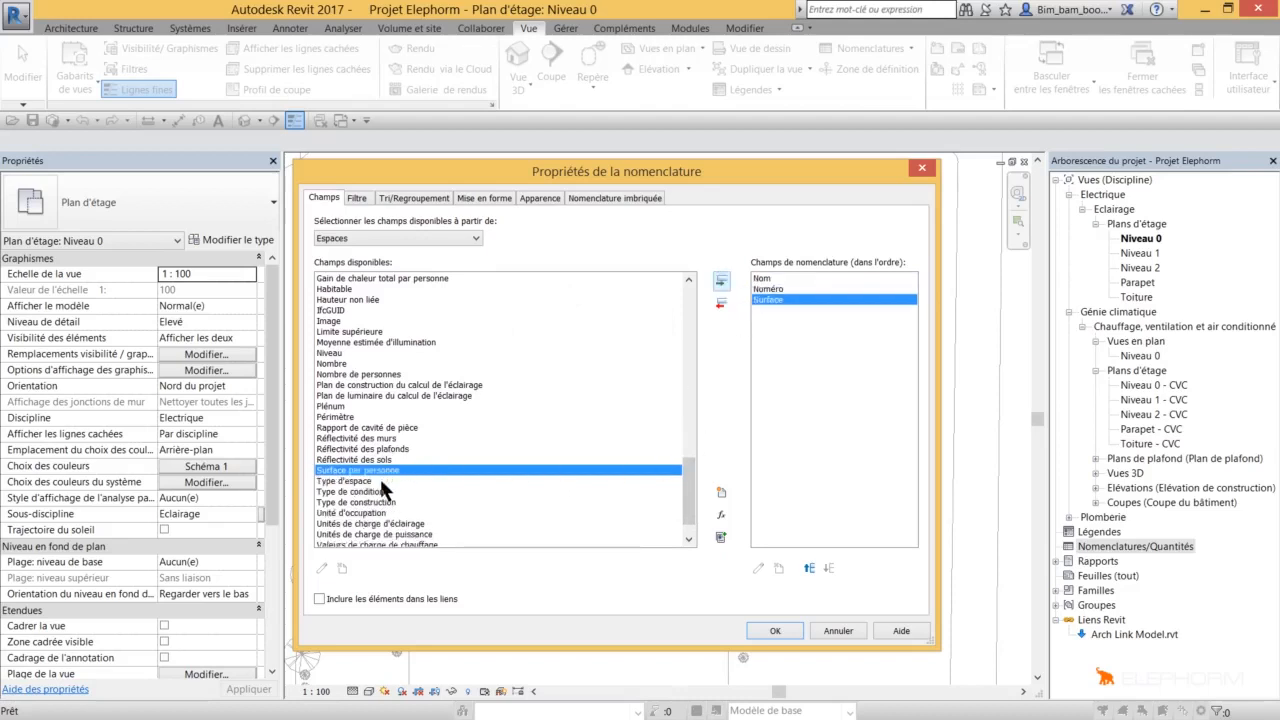
drag(689, 510, 689, 524)
click(325, 536)
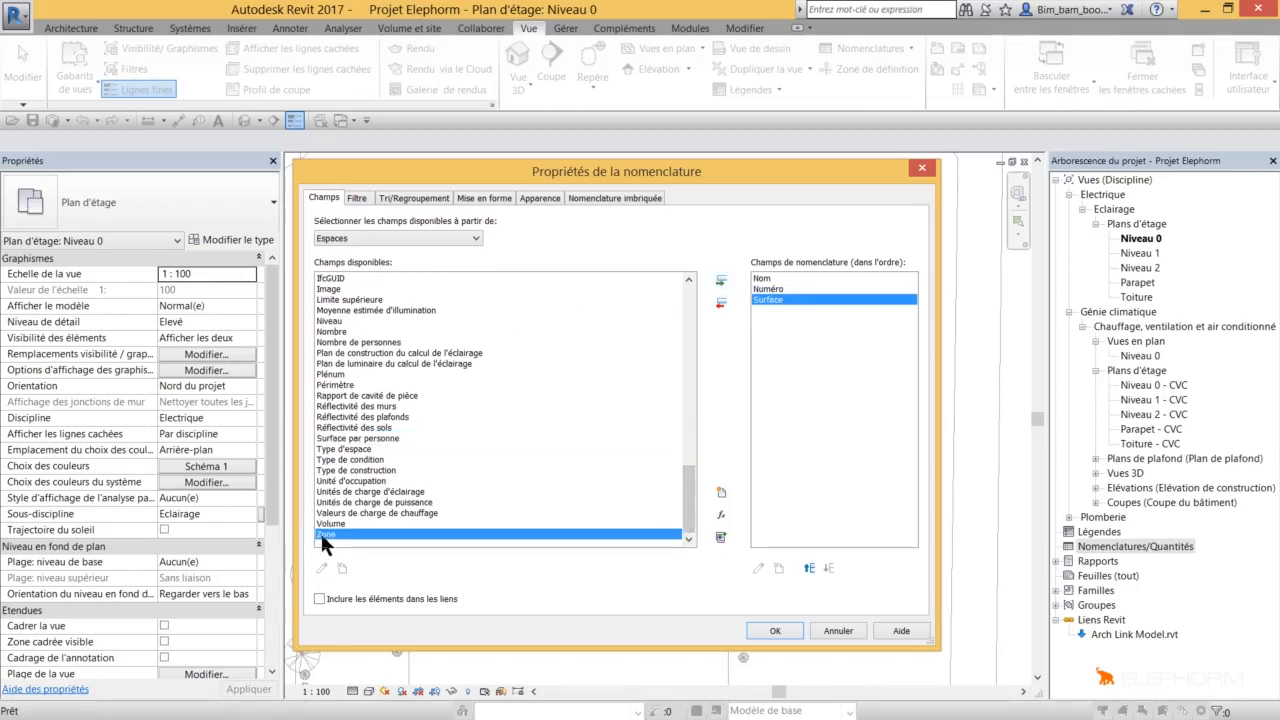
click(721, 281)
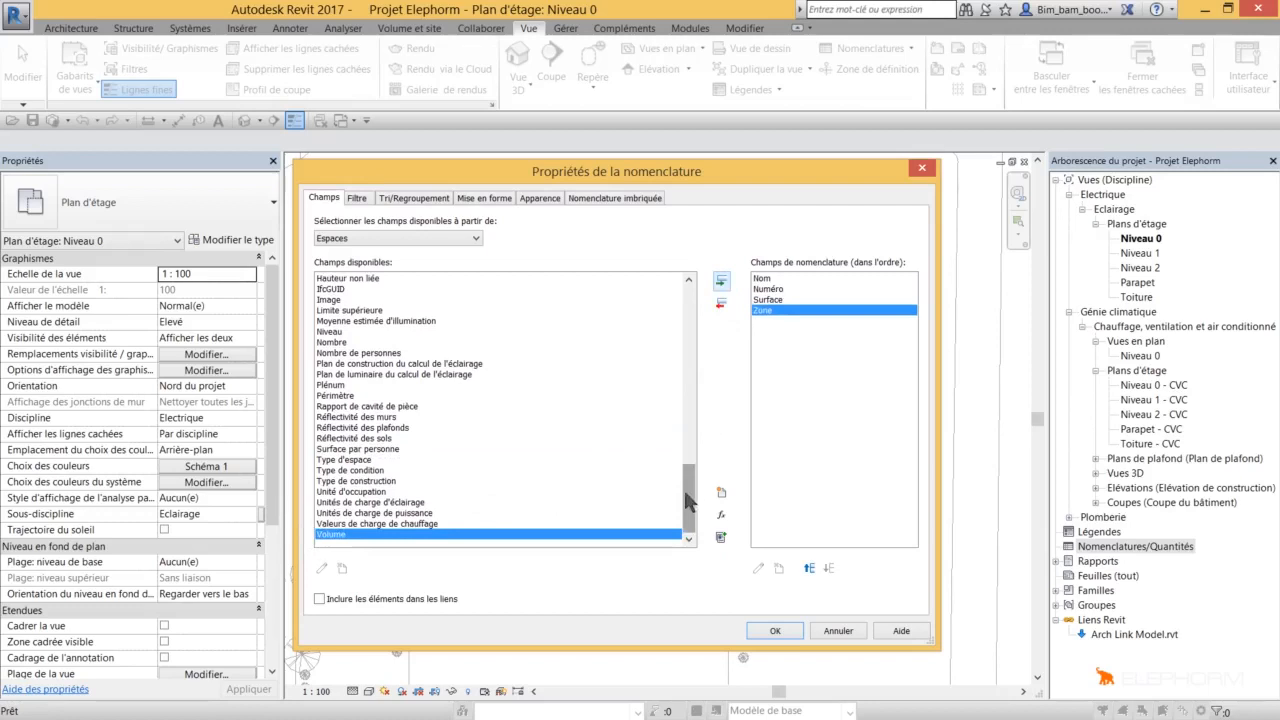
click(400, 459)
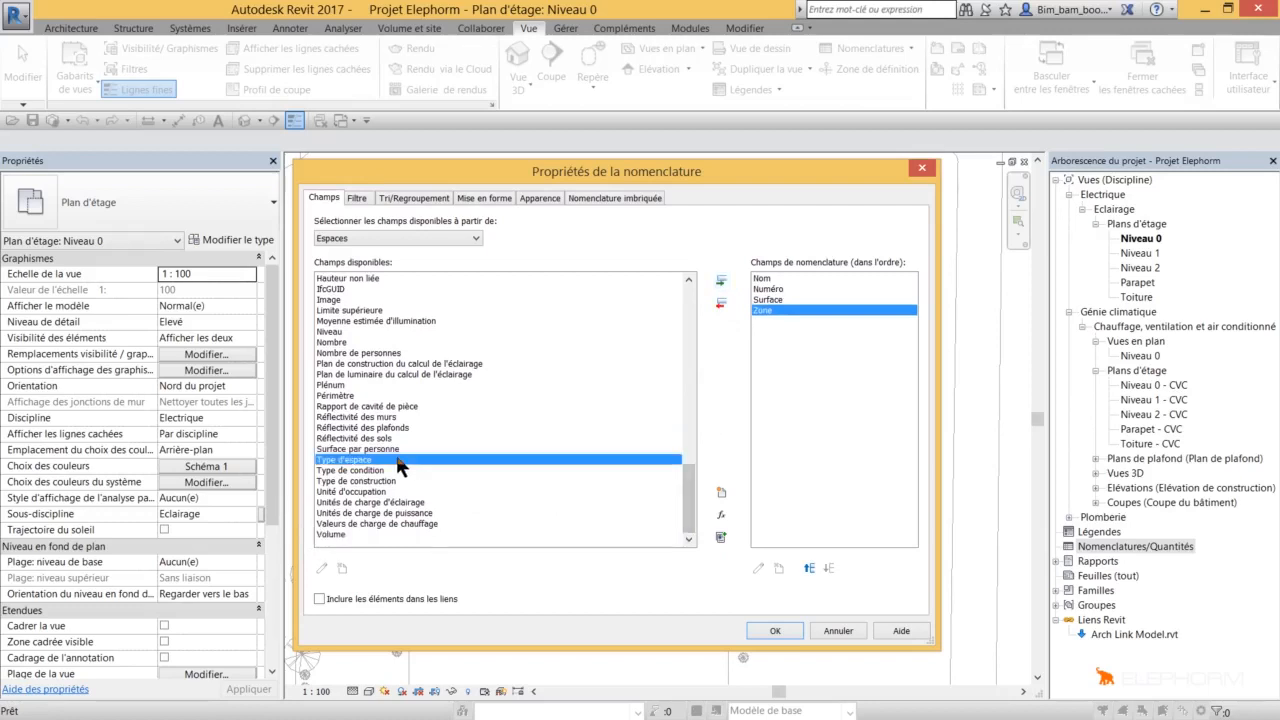
click(721, 282)
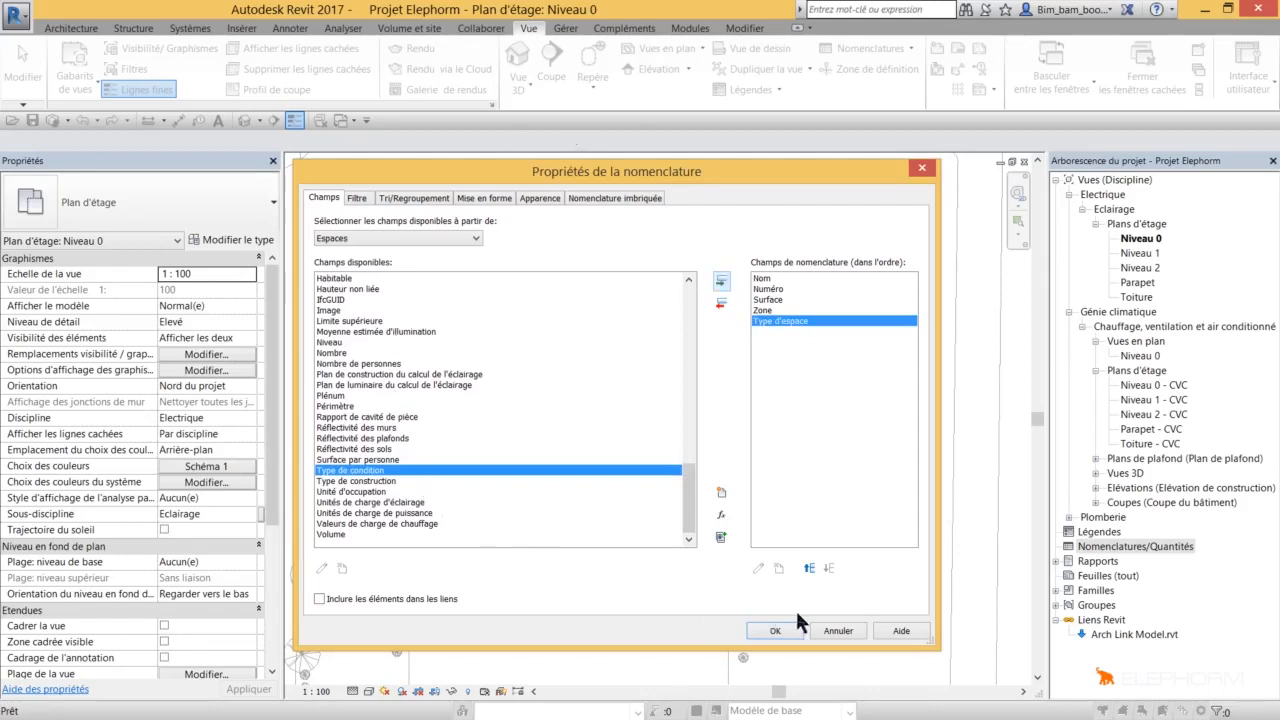
Move Zone to the first place in the schedule's field order and generate the schedule.
click(788, 311)
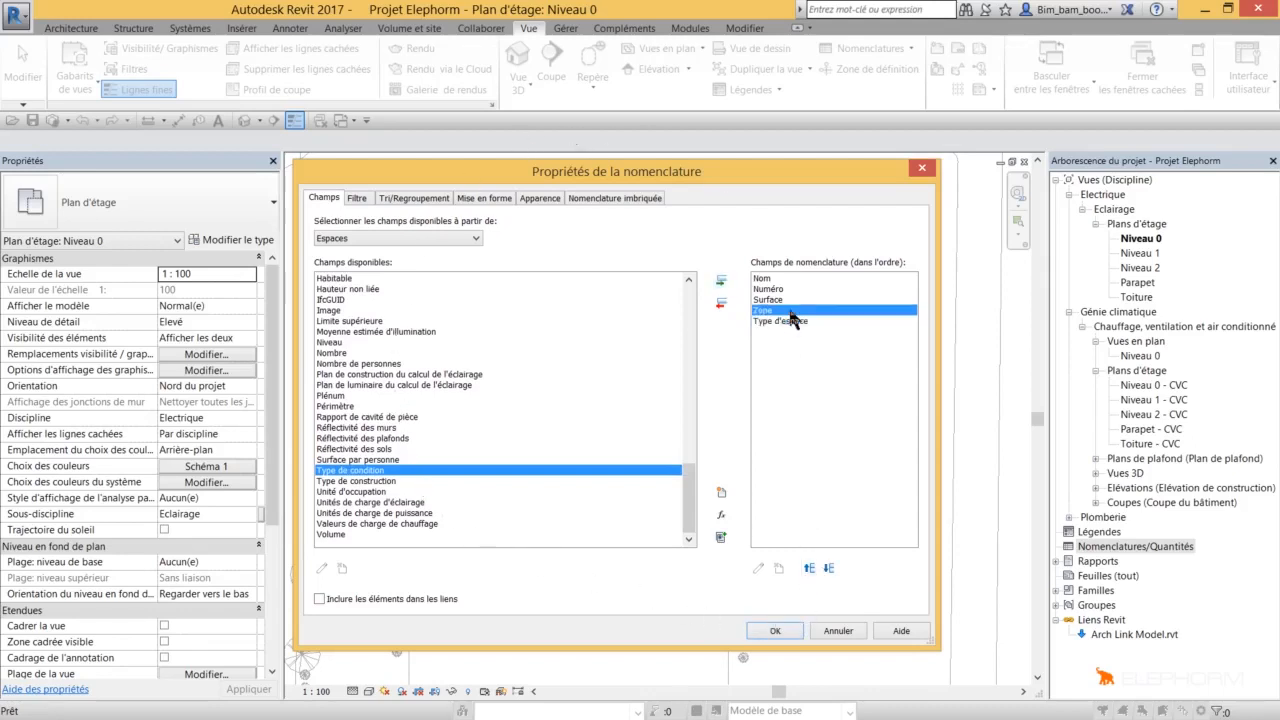
click(810, 569)
click(810, 569)
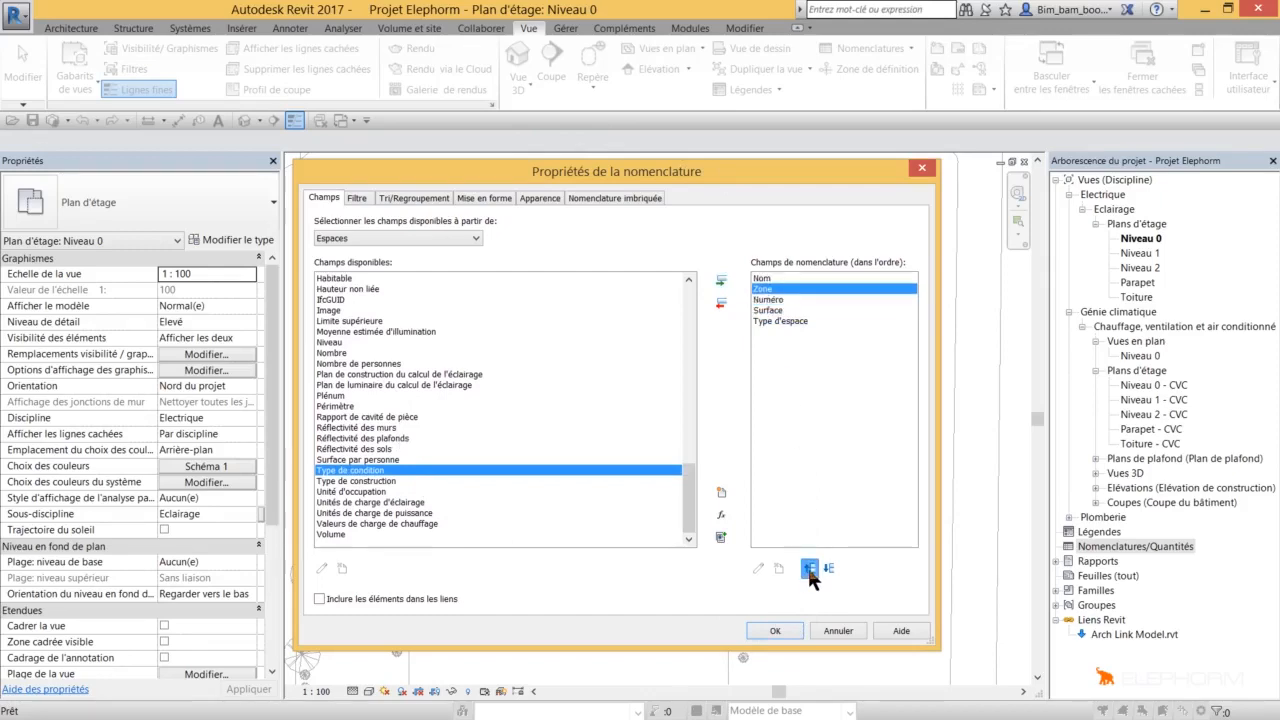
click(810, 569)
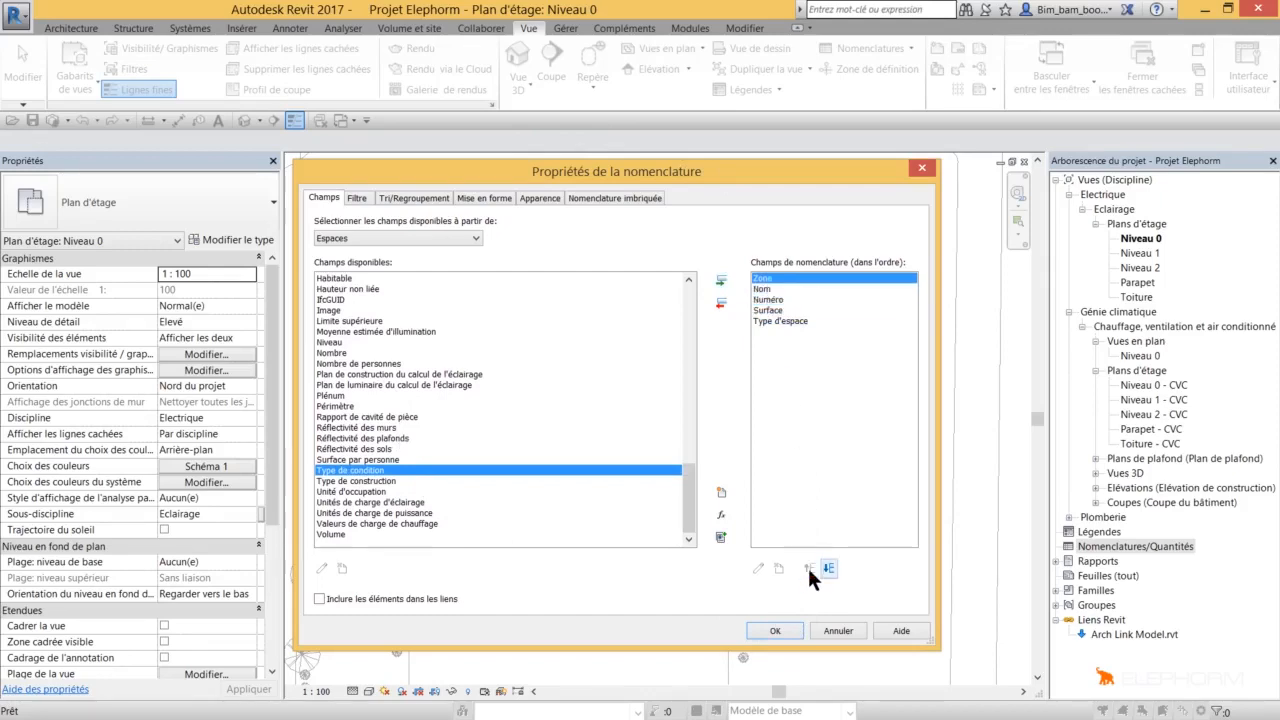
click(786, 628)
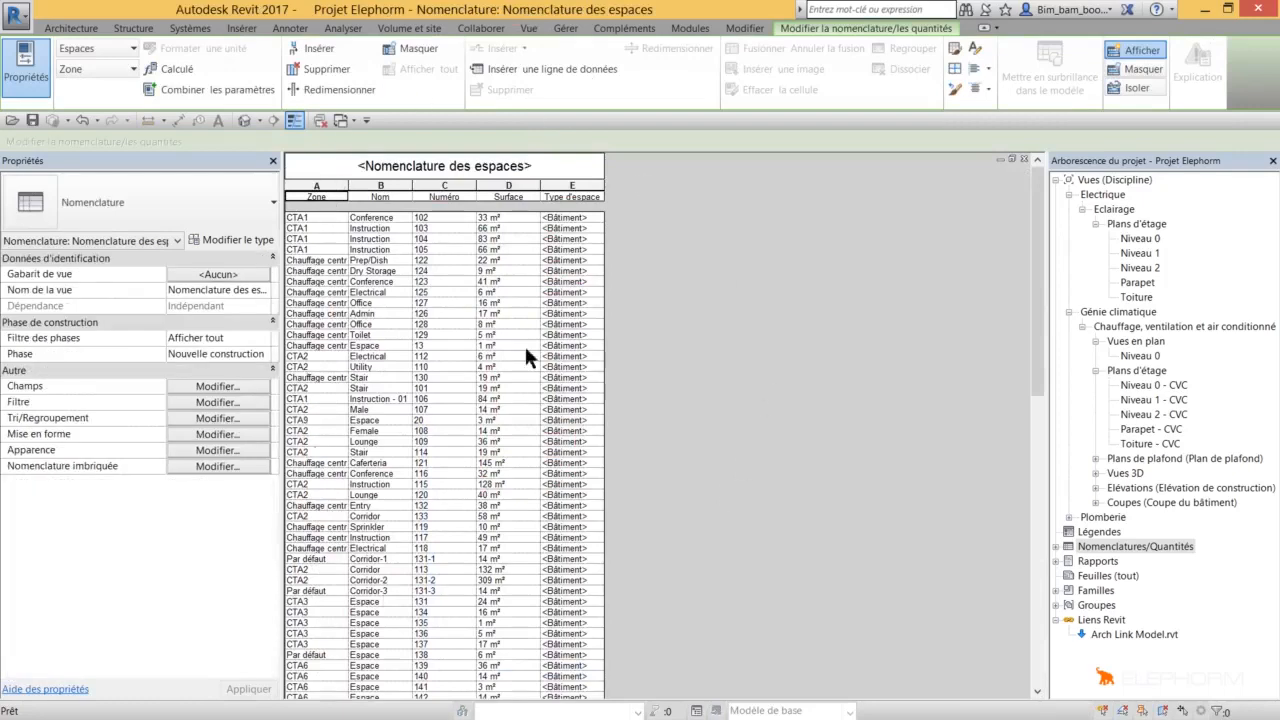
Widen the Zone and Nom columns of the space schedule so their full text fits.
click(338, 187)
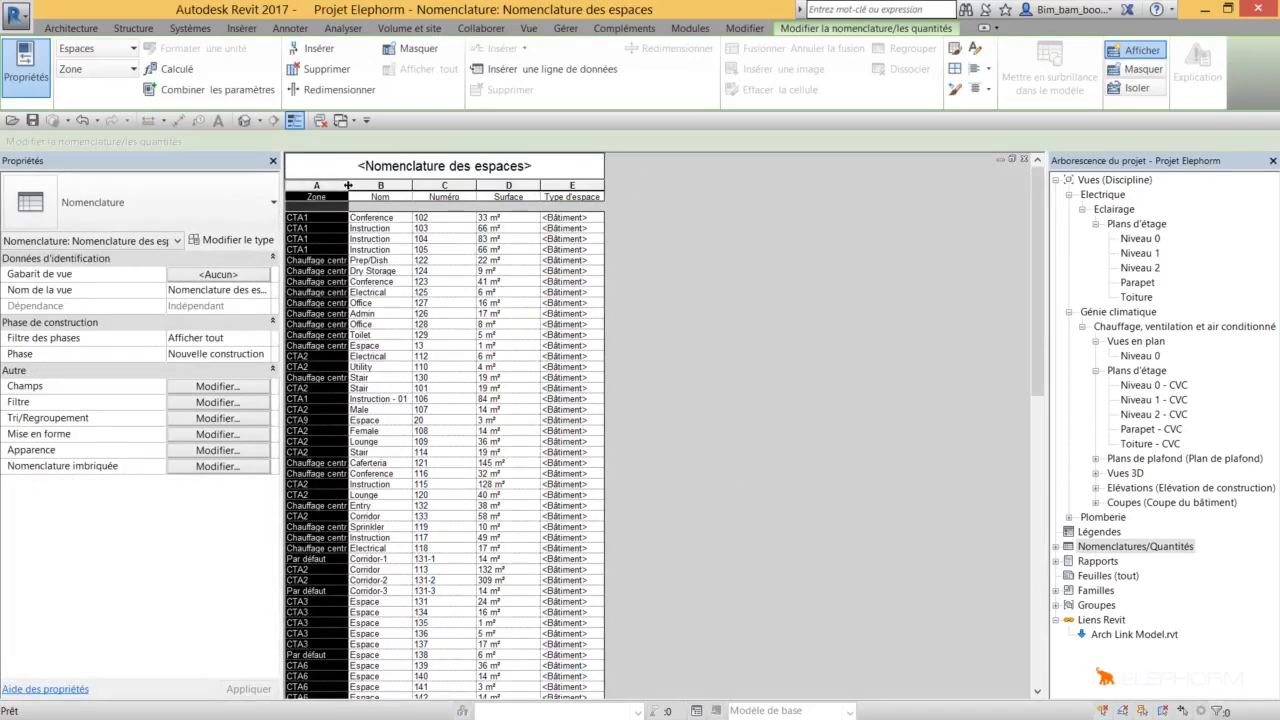
drag(348, 185, 556, 186)
click(490, 188)
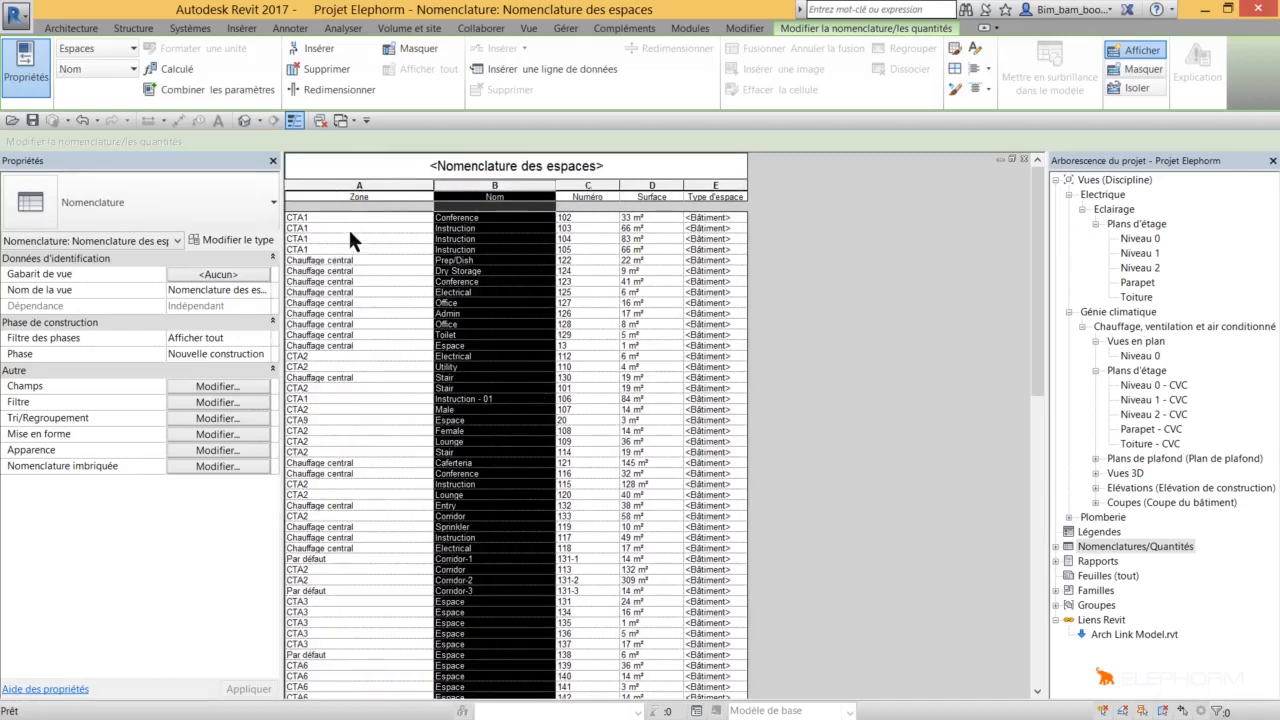
Examine the Type d'espace cell of space 103 and the zones assigned throughout the space schedule.
click(742, 228)
click(742, 228)
click(884, 137)
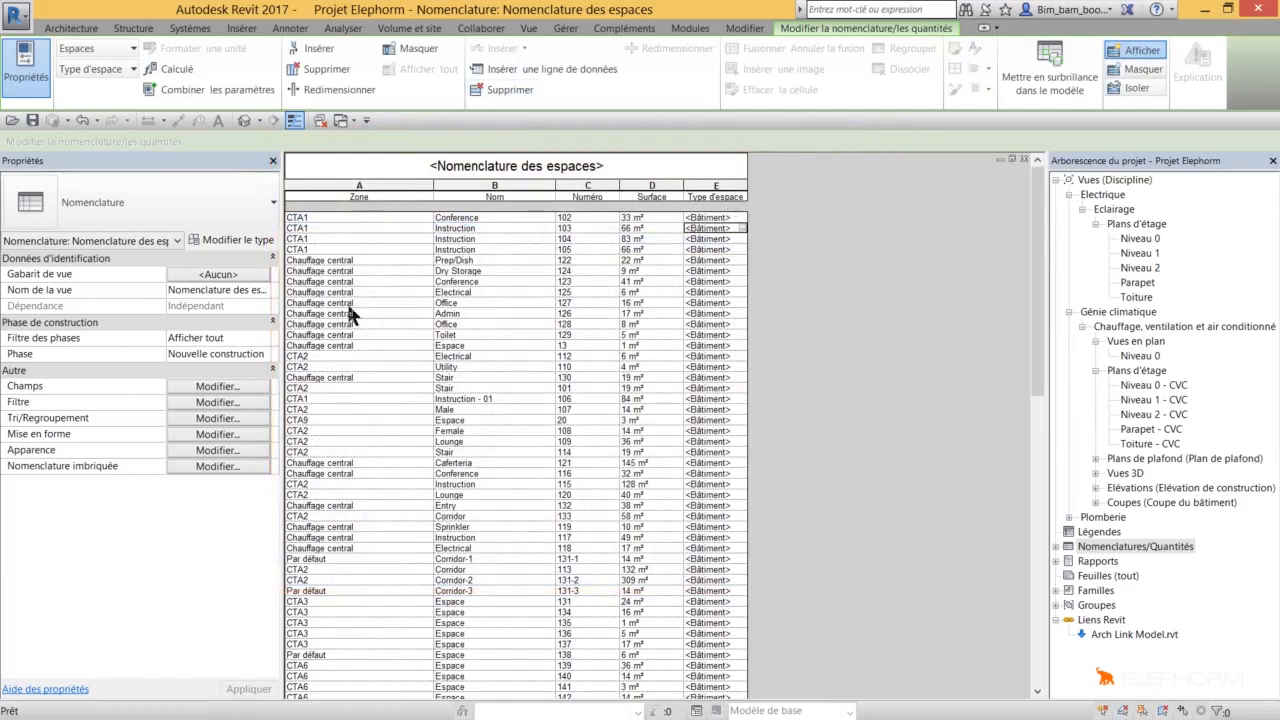
scroll(344, 346, down, 3)
scroll(344, 346, down, 8)
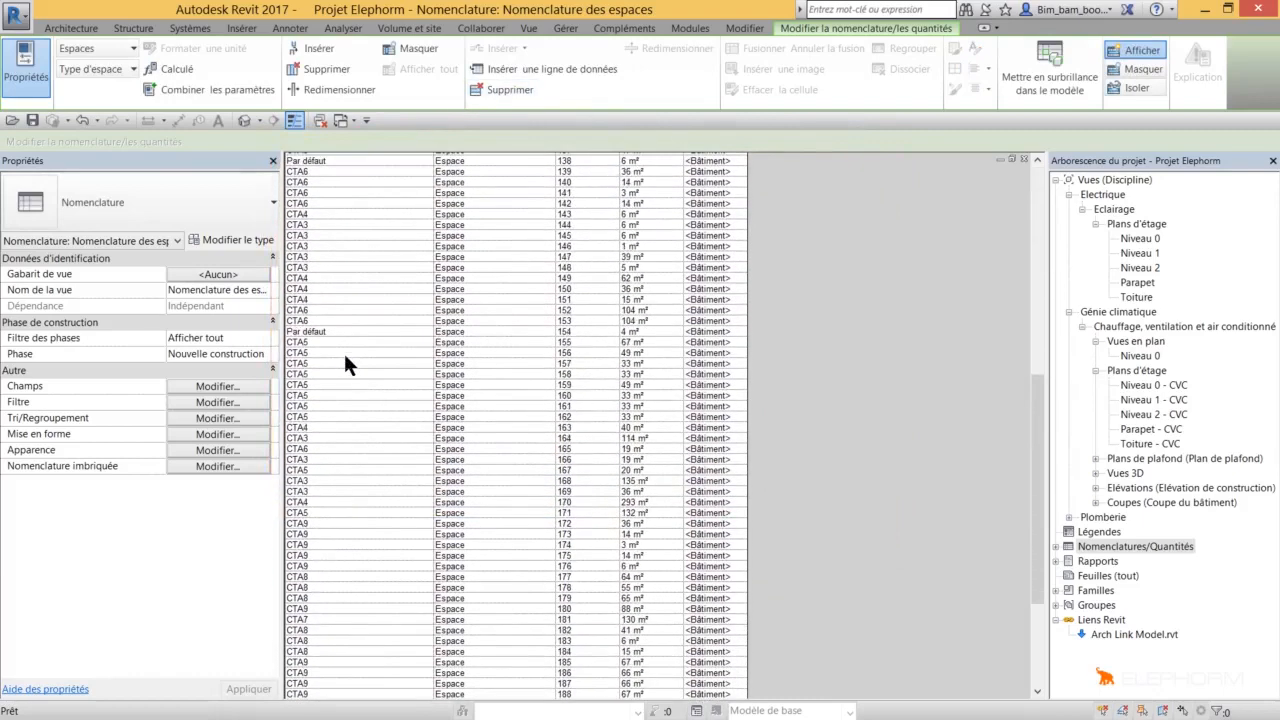
scroll(350, 620, down, 2)
scroll(316, 632, up, 12)
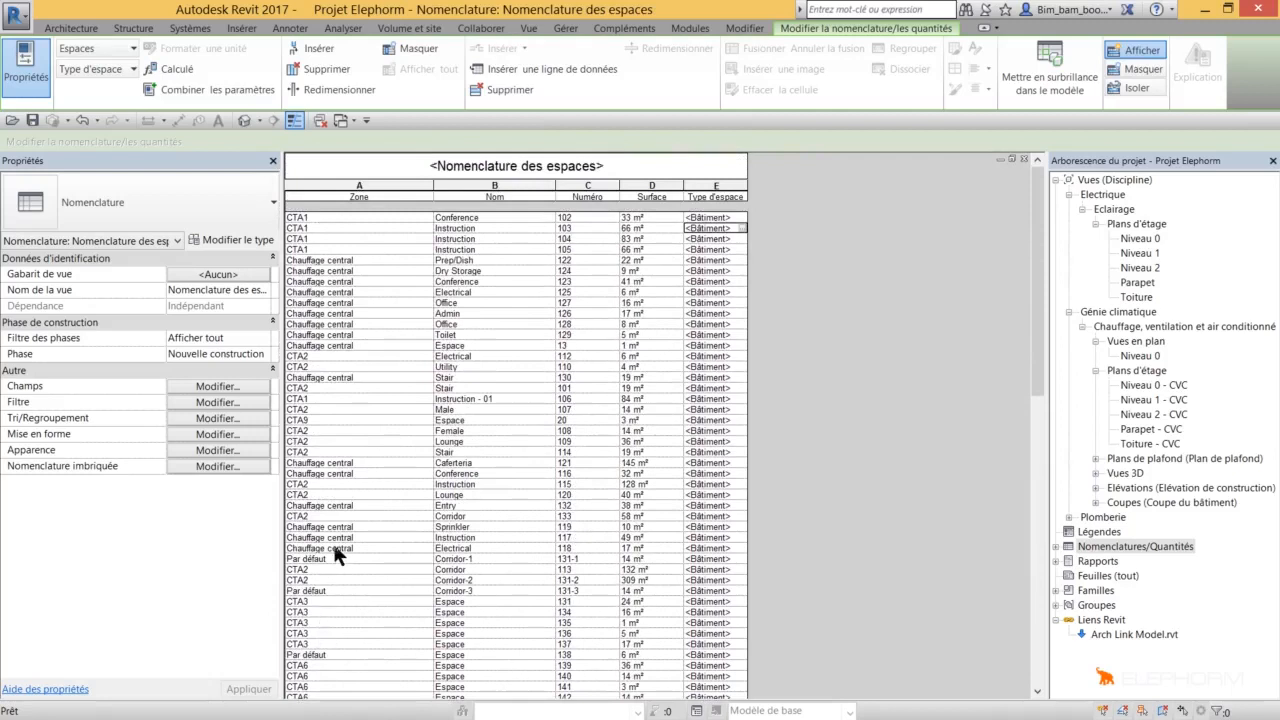
Set the space schedule's filter to show only spaces whose Zone is equal (égal) to CTA1.
click(196, 387)
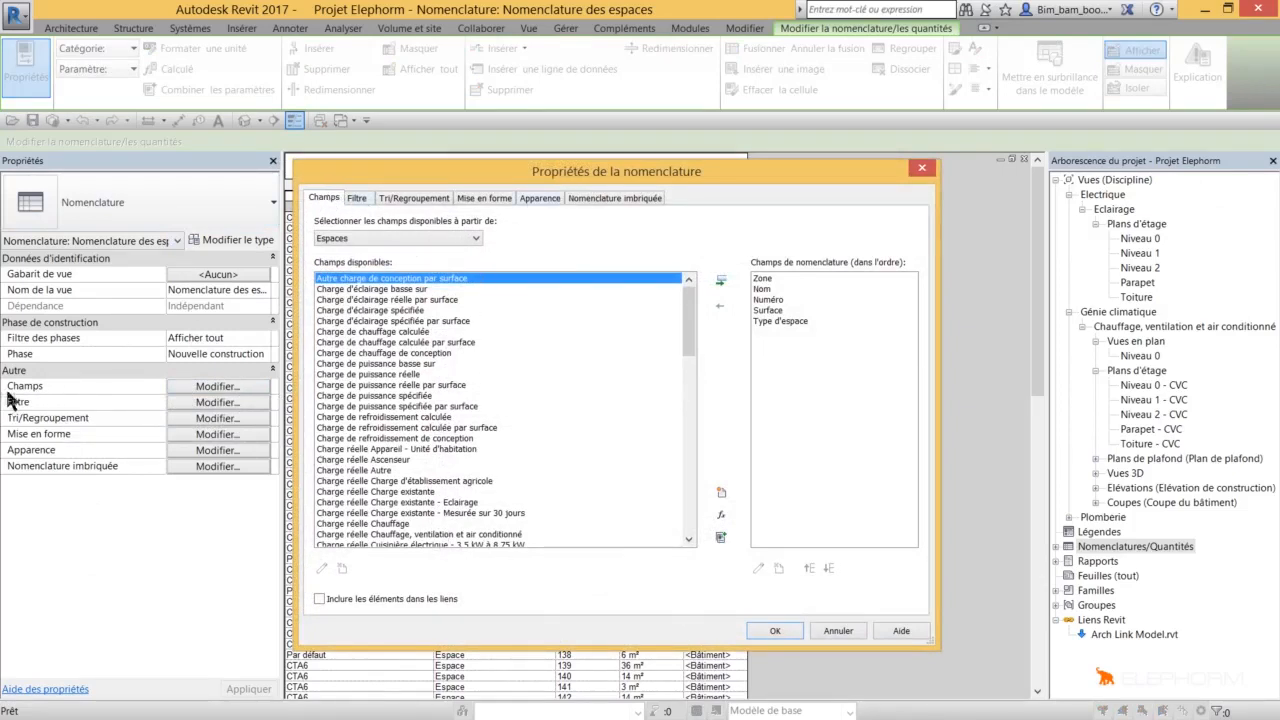
click(358, 198)
click(382, 196)
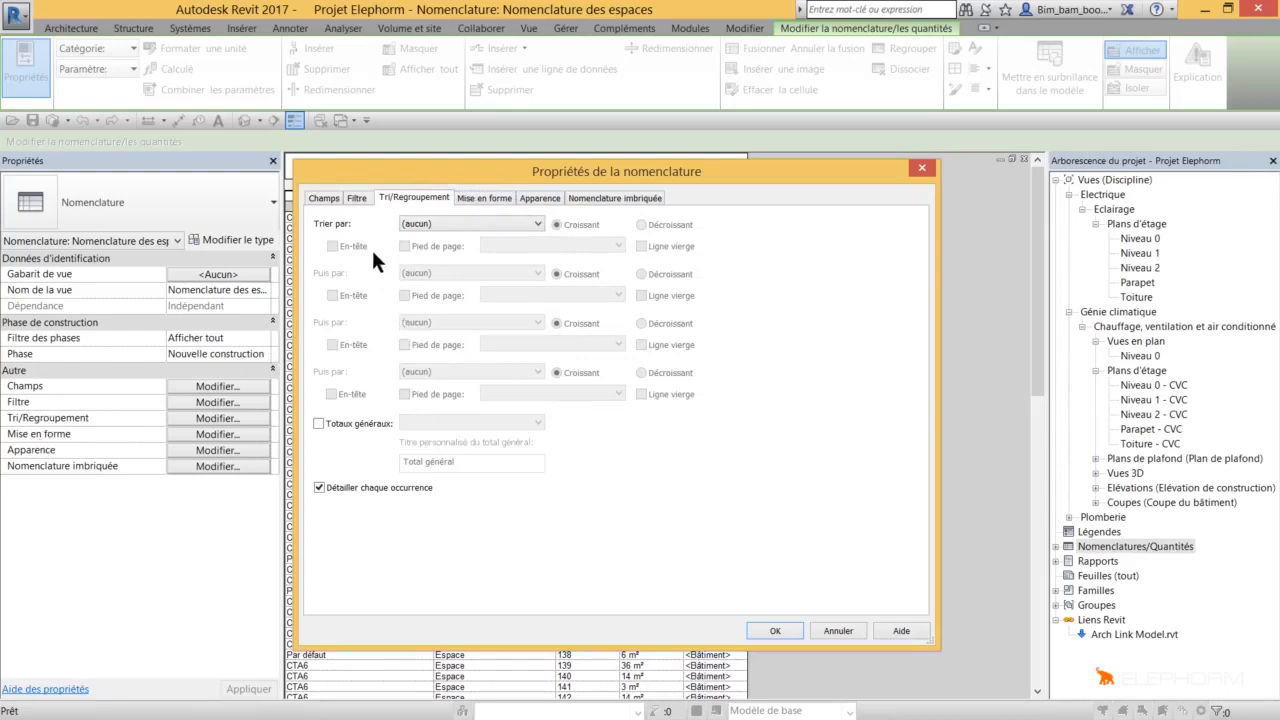
click(358, 197)
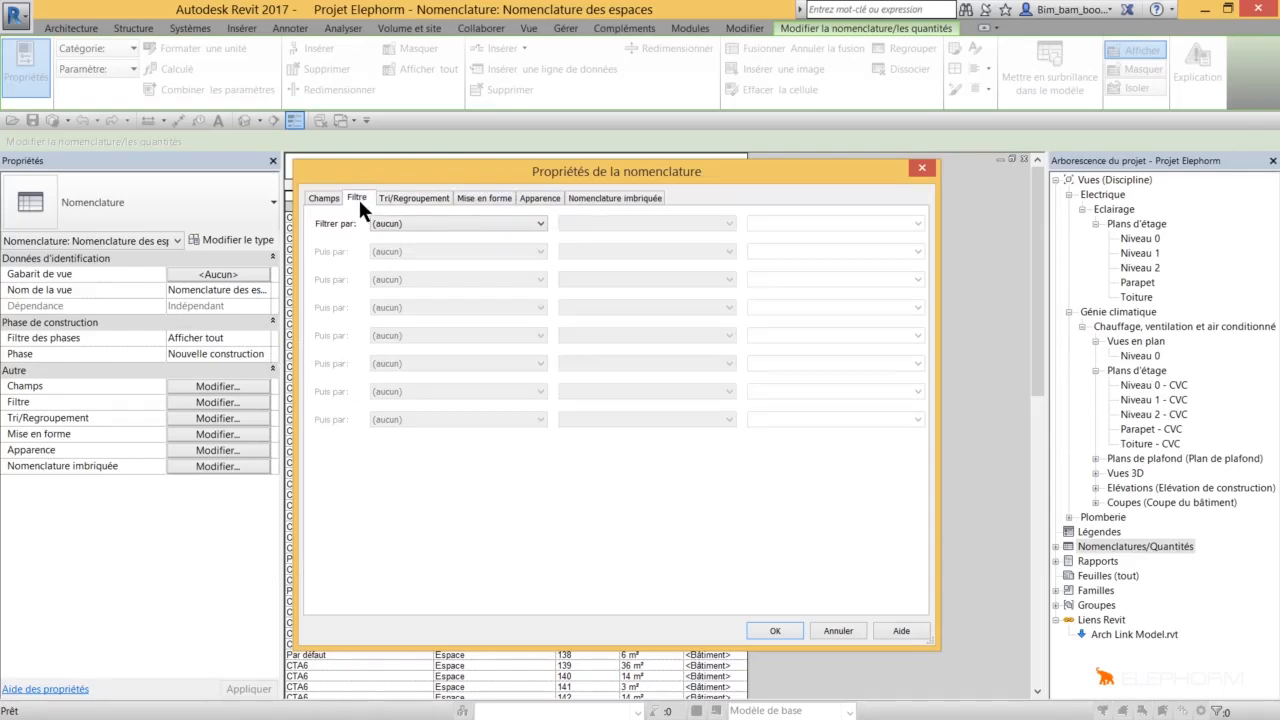
click(376, 224)
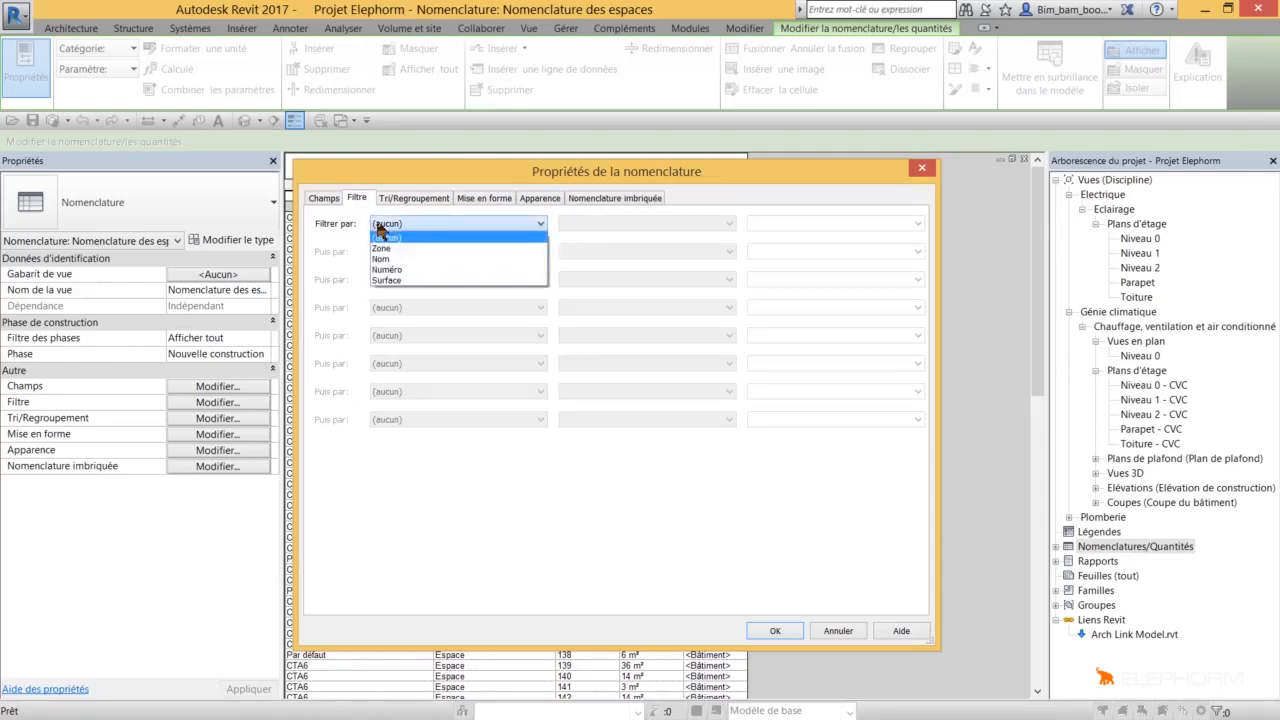
click(380, 248)
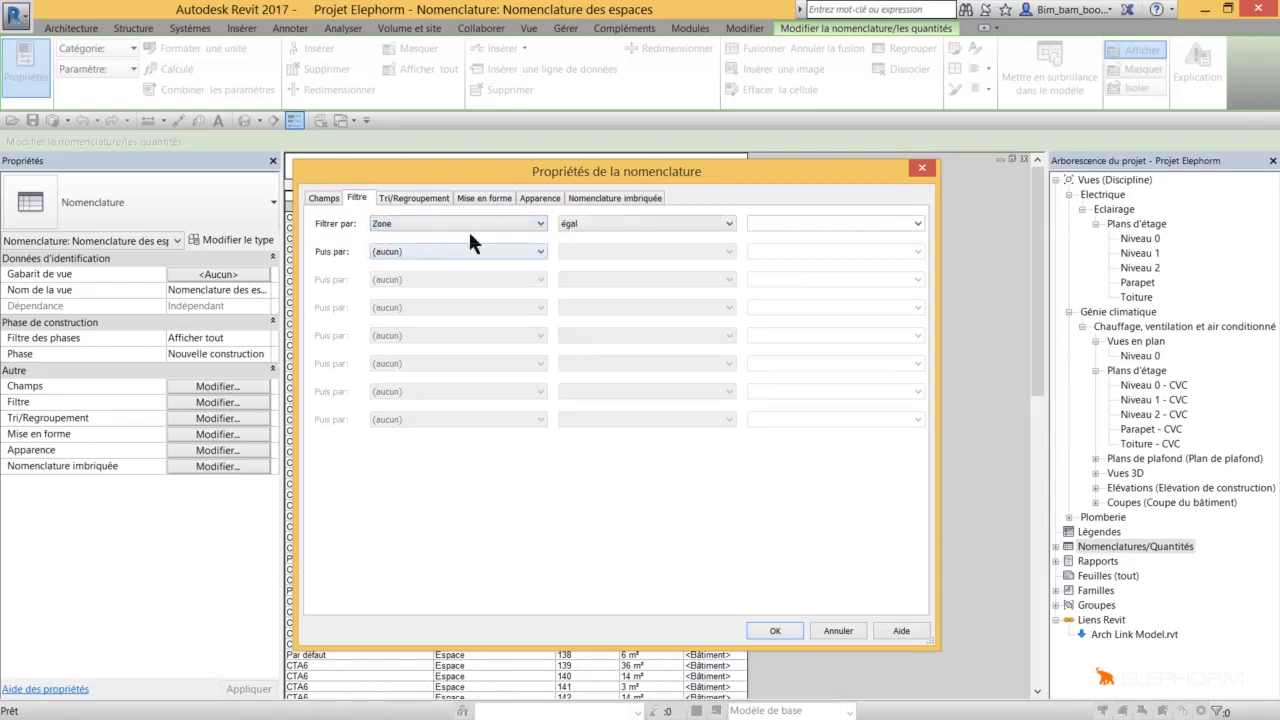
click(917, 224)
click(876, 242)
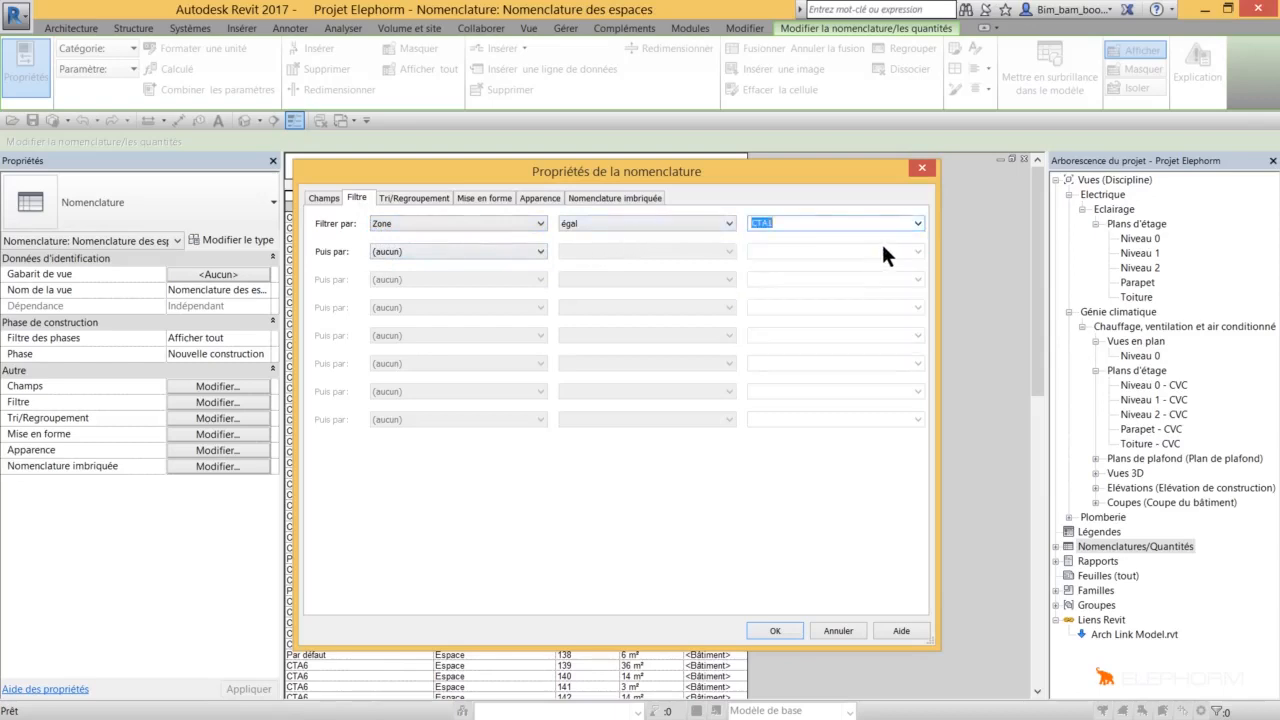
Examine the fields, comparison operators and zone values available for the schedule filter.
click(536, 228)
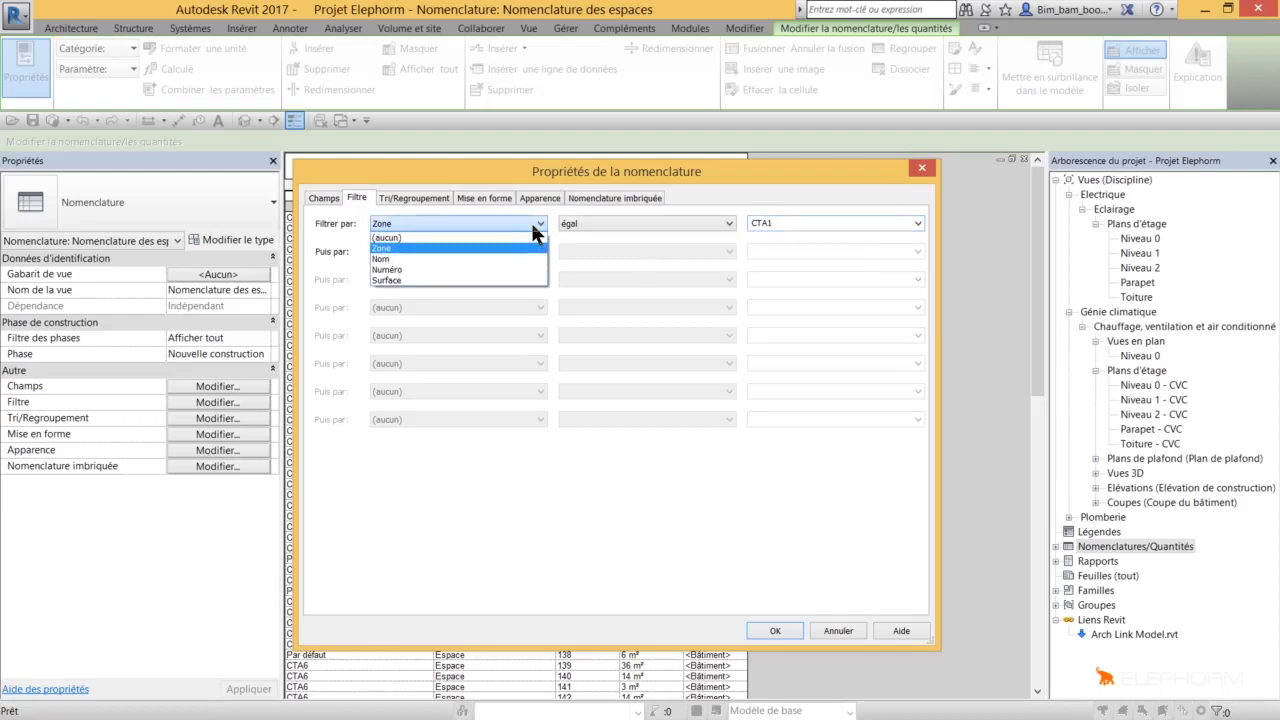
click(578, 219)
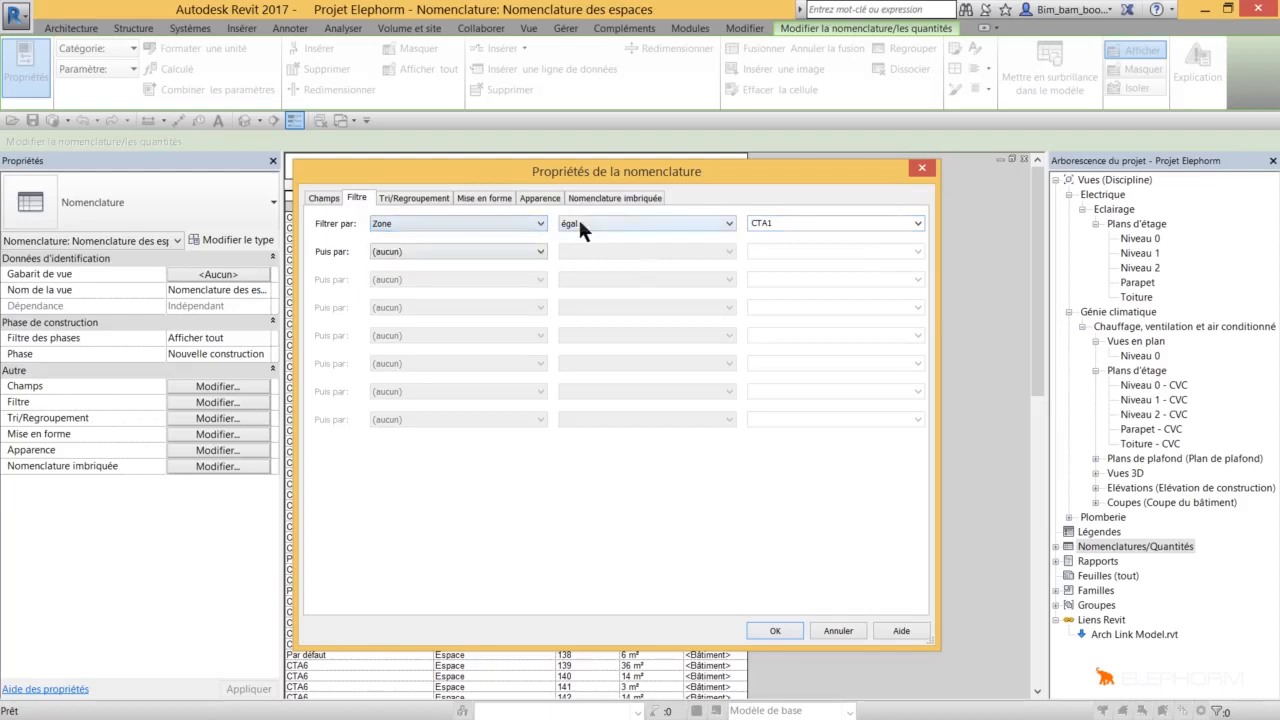
click(579, 221)
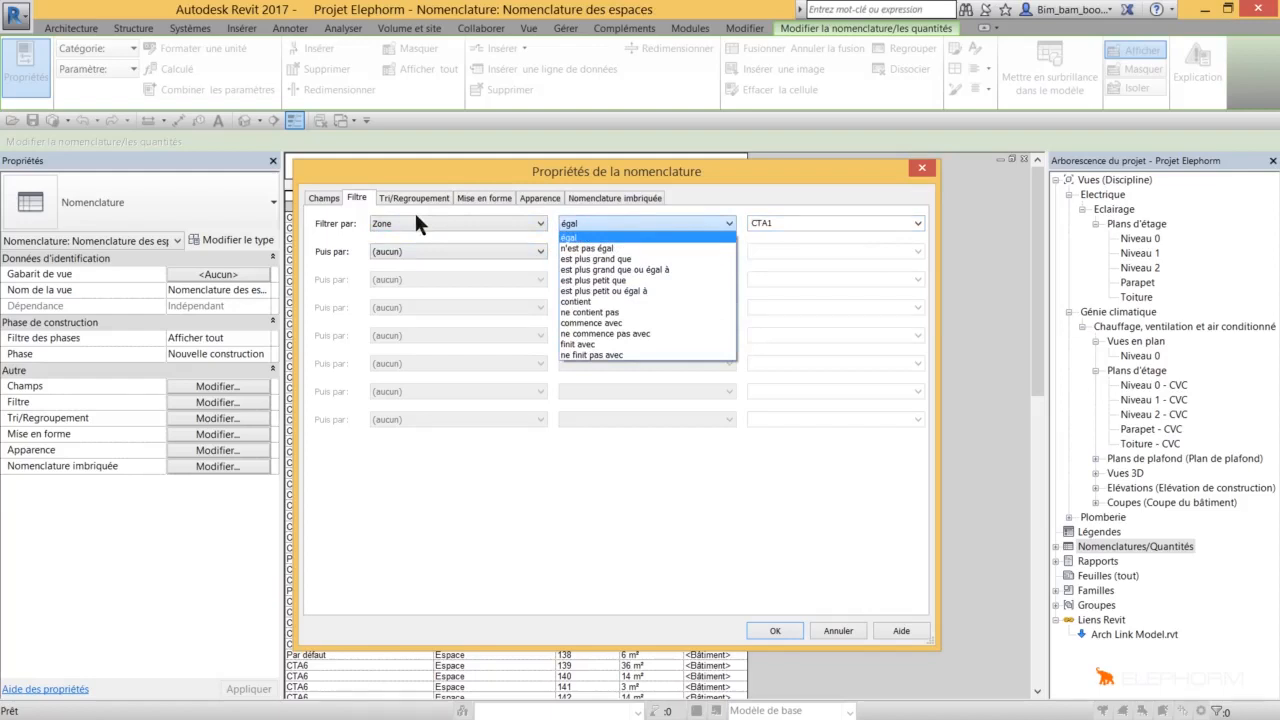
click(490, 222)
click(612, 222)
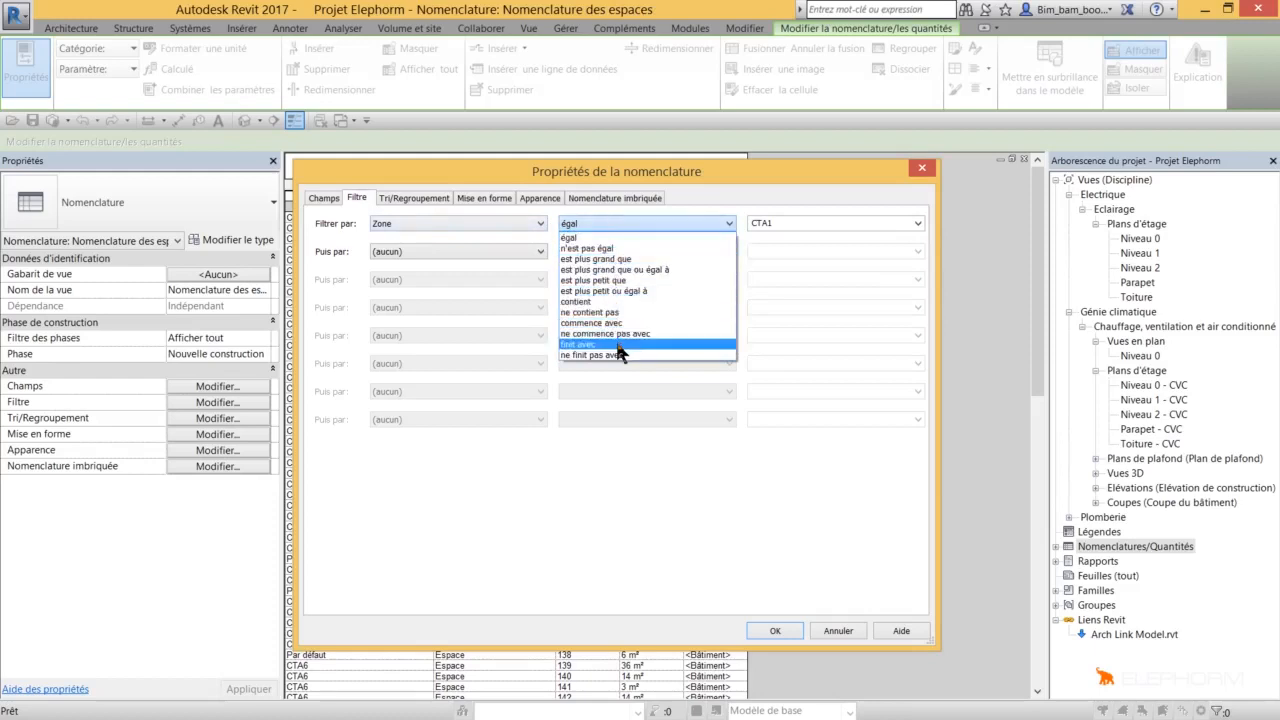
double_click(790, 221)
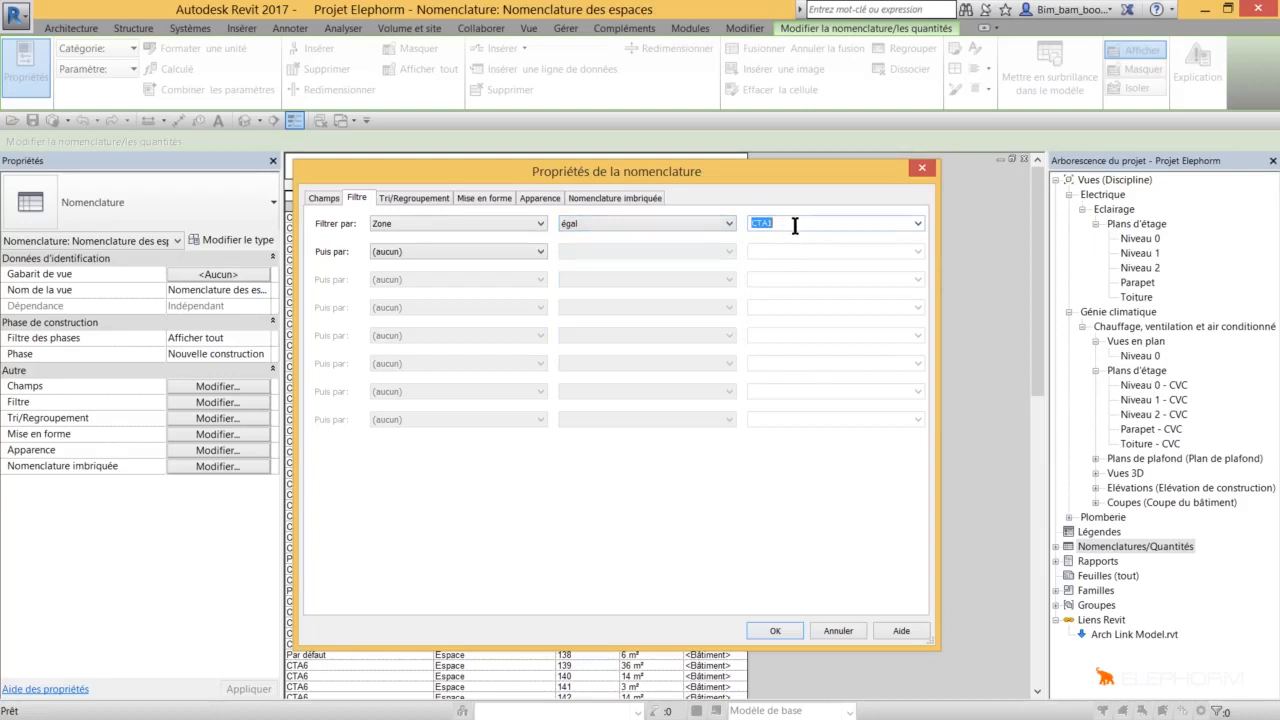
click(728, 223)
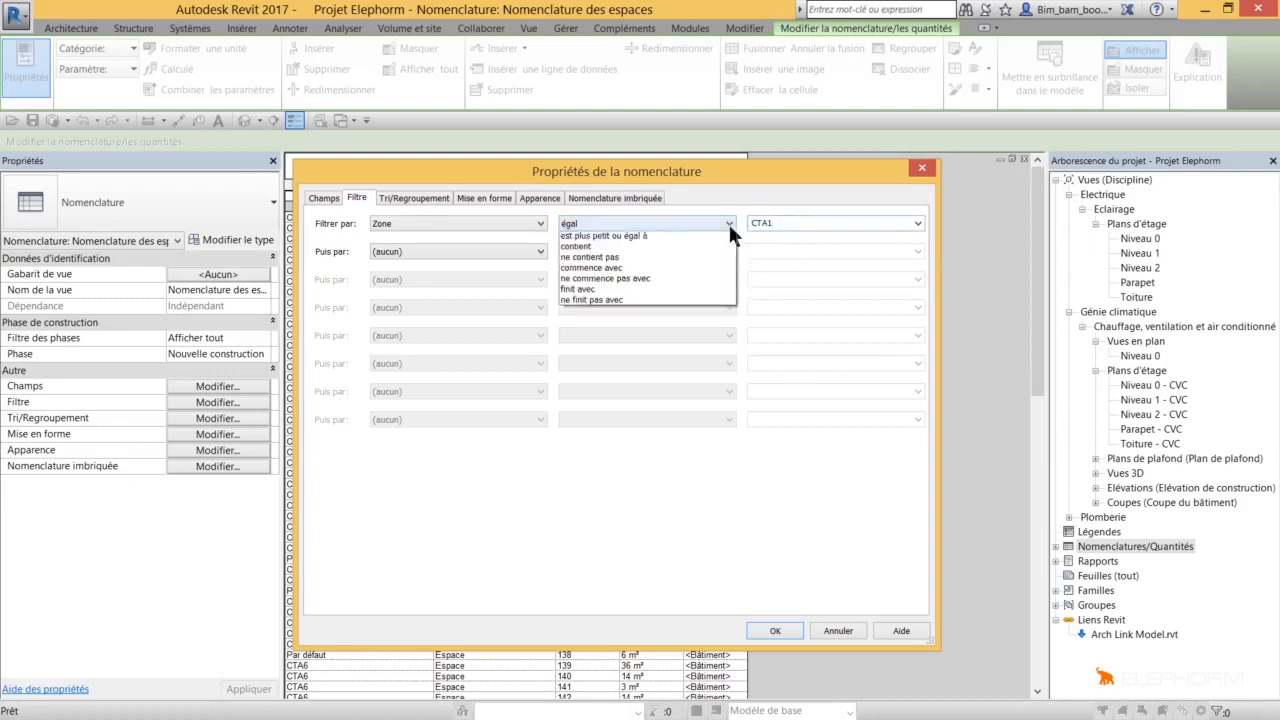
click(918, 223)
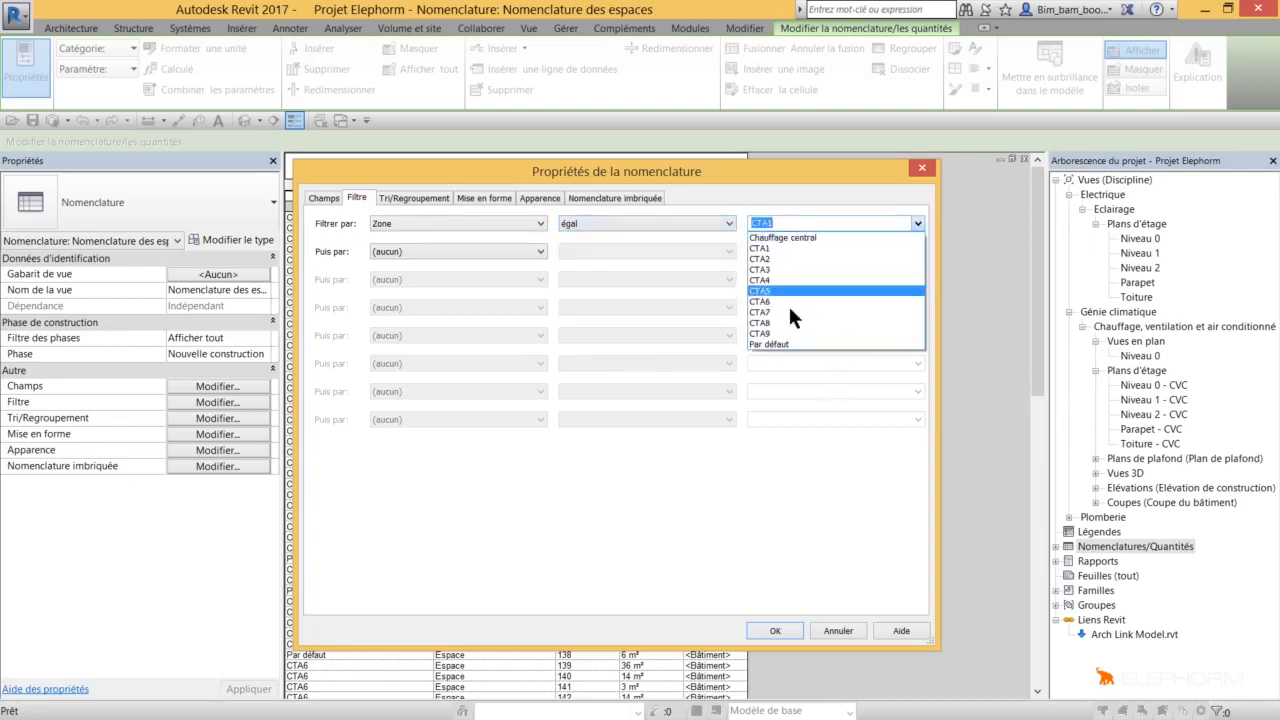
click(721, 224)
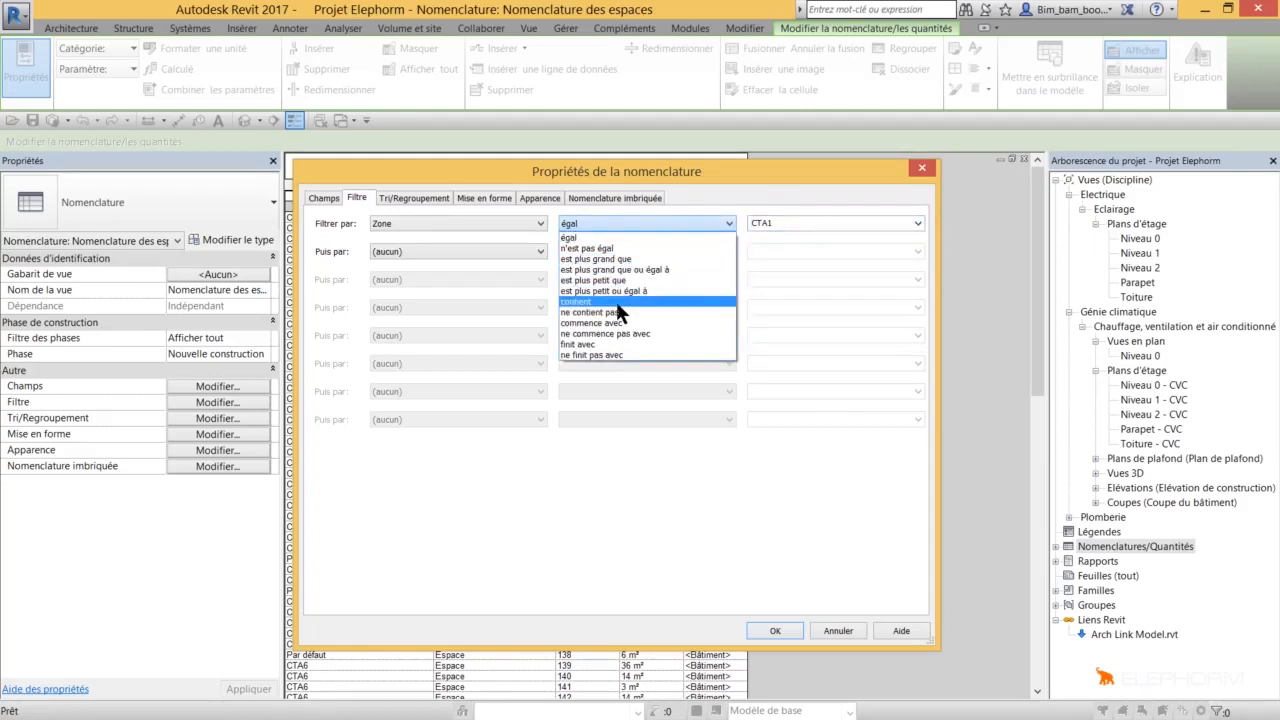
Remove the Zone filter by setting its filter field back to (aucun).
click(519, 222)
click(519, 221)
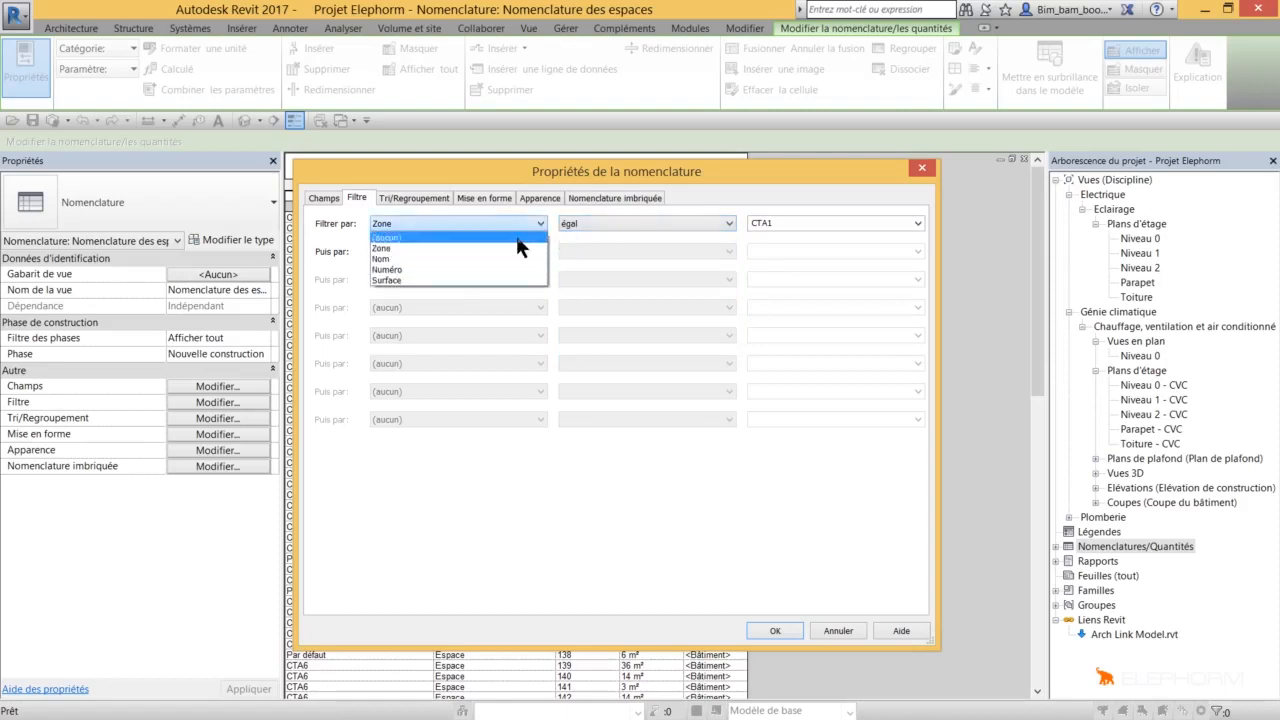
click(517, 238)
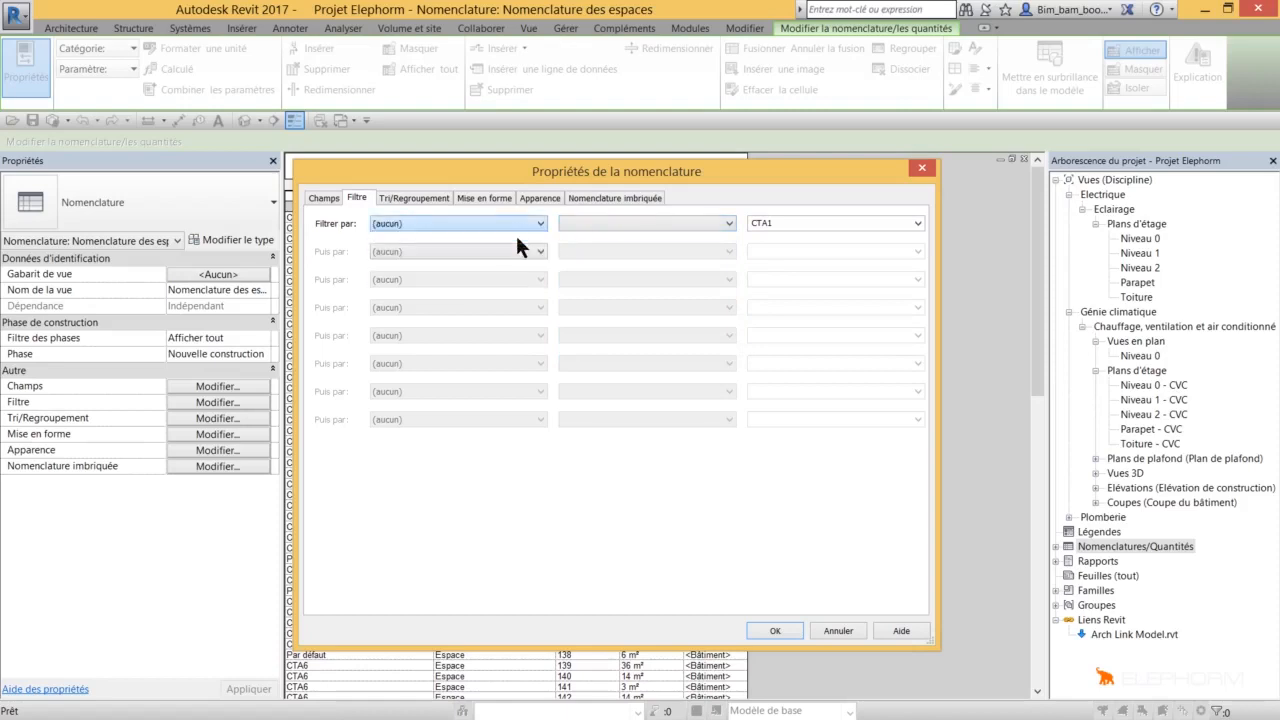
Sort the space schedule by Zone in ascending order and apply the schedule properties.
click(445, 199)
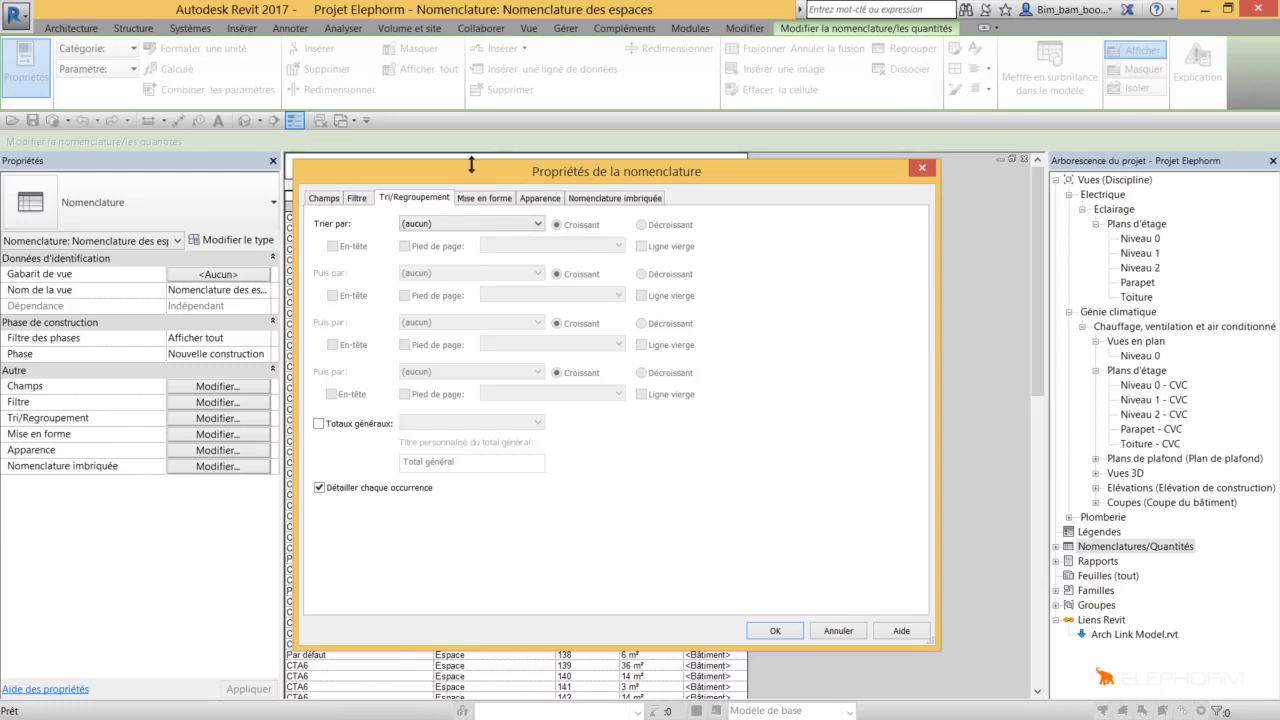
drag(472, 161, 854, 193)
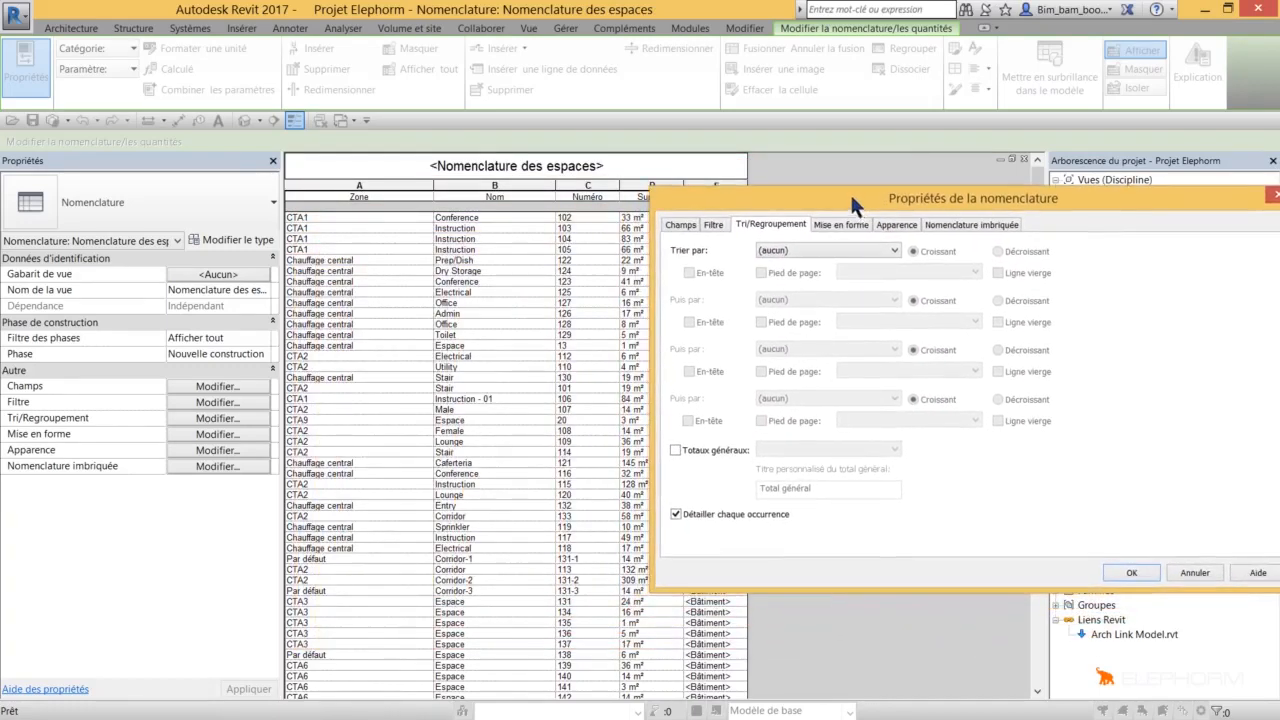
click(770, 252)
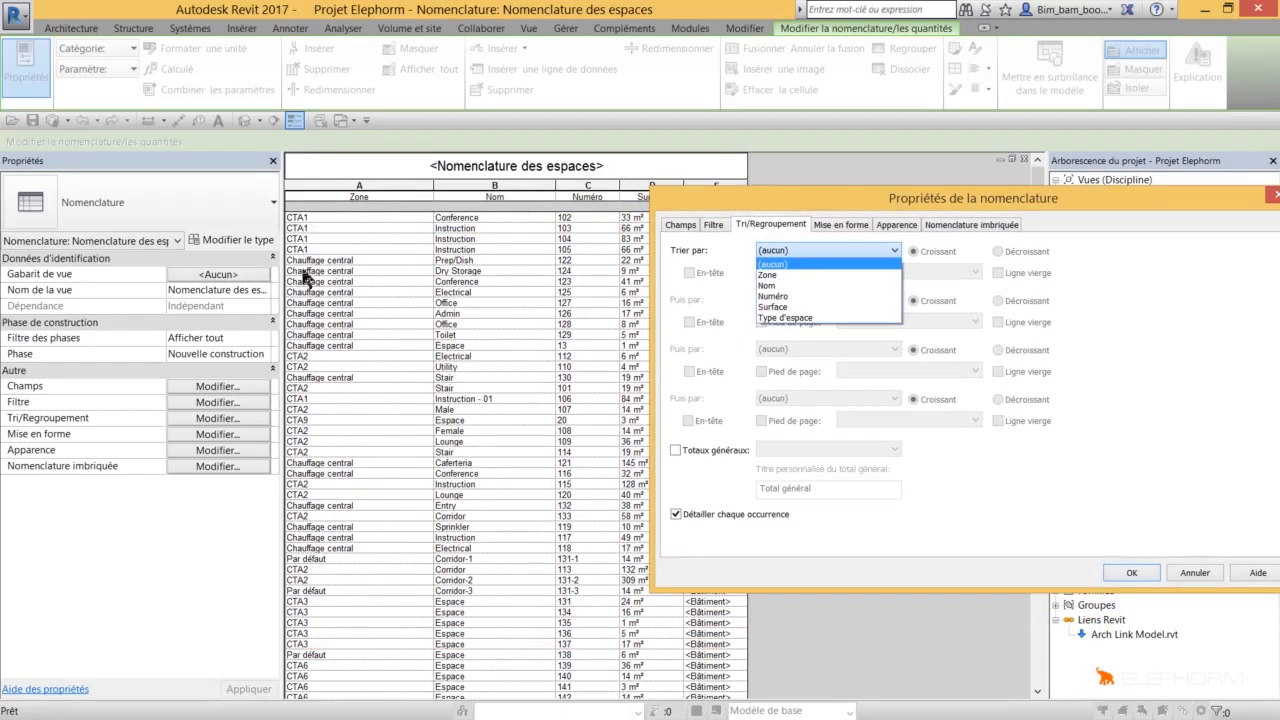
click(790, 275)
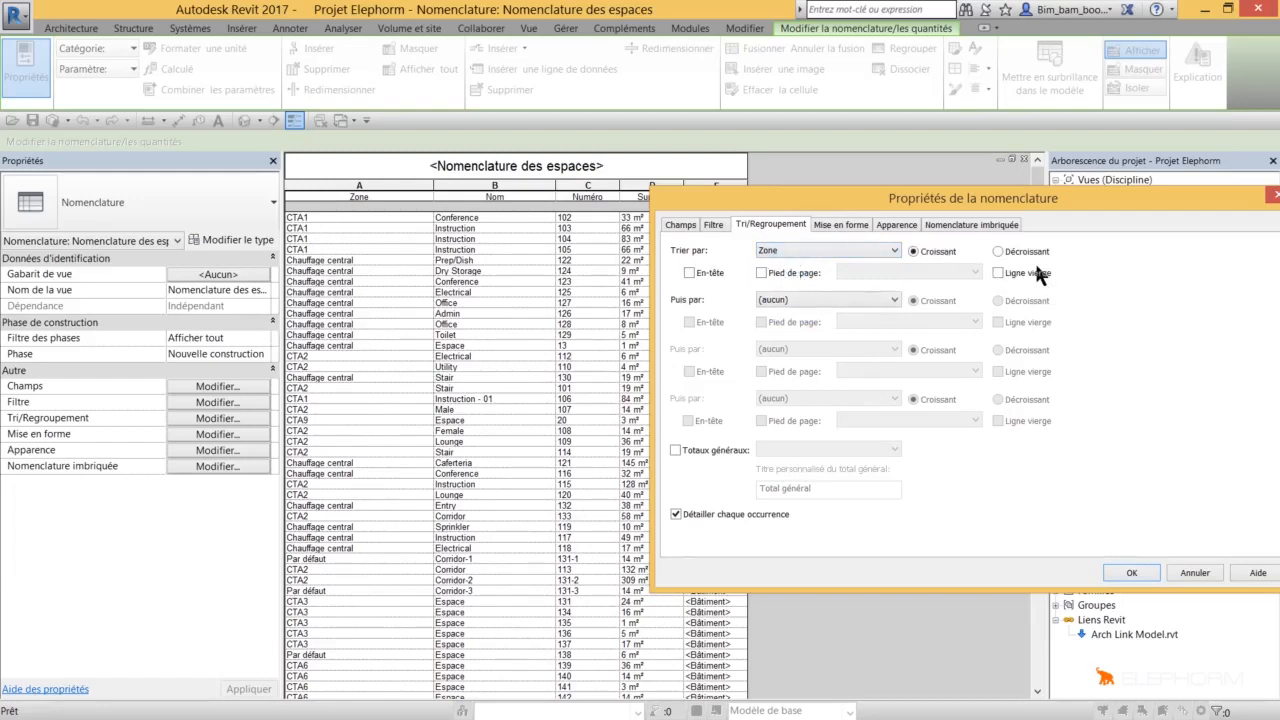
click(1133, 572)
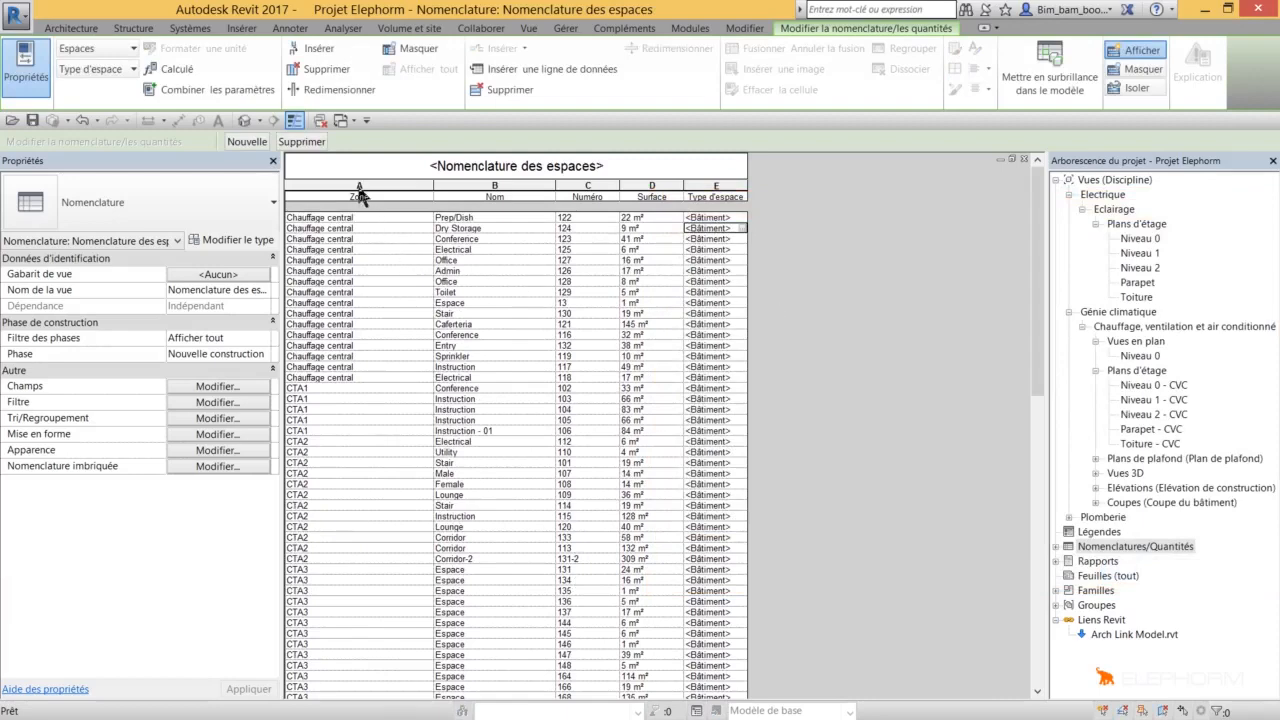
Review the rows of the space schedule from Chauffage central through Par défaut to check the zone grouping and space names.
scroll(320, 464, down, 3)
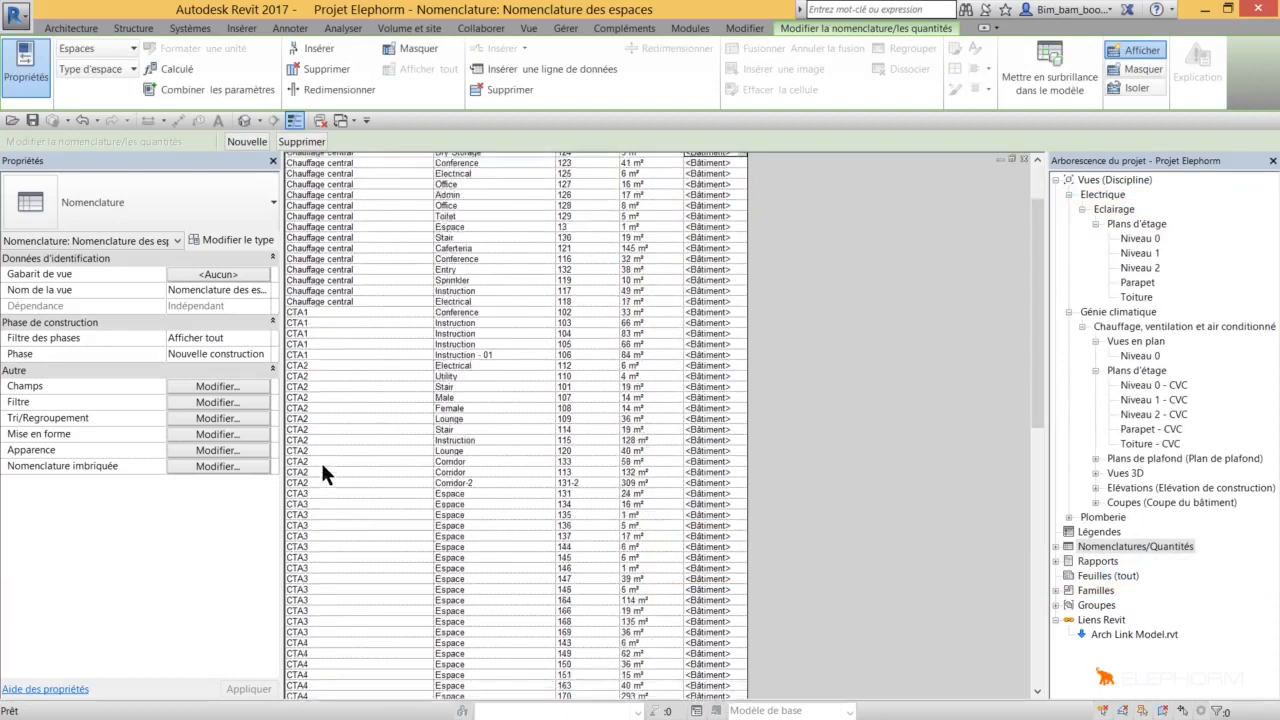
scroll(320, 464, up, 3)
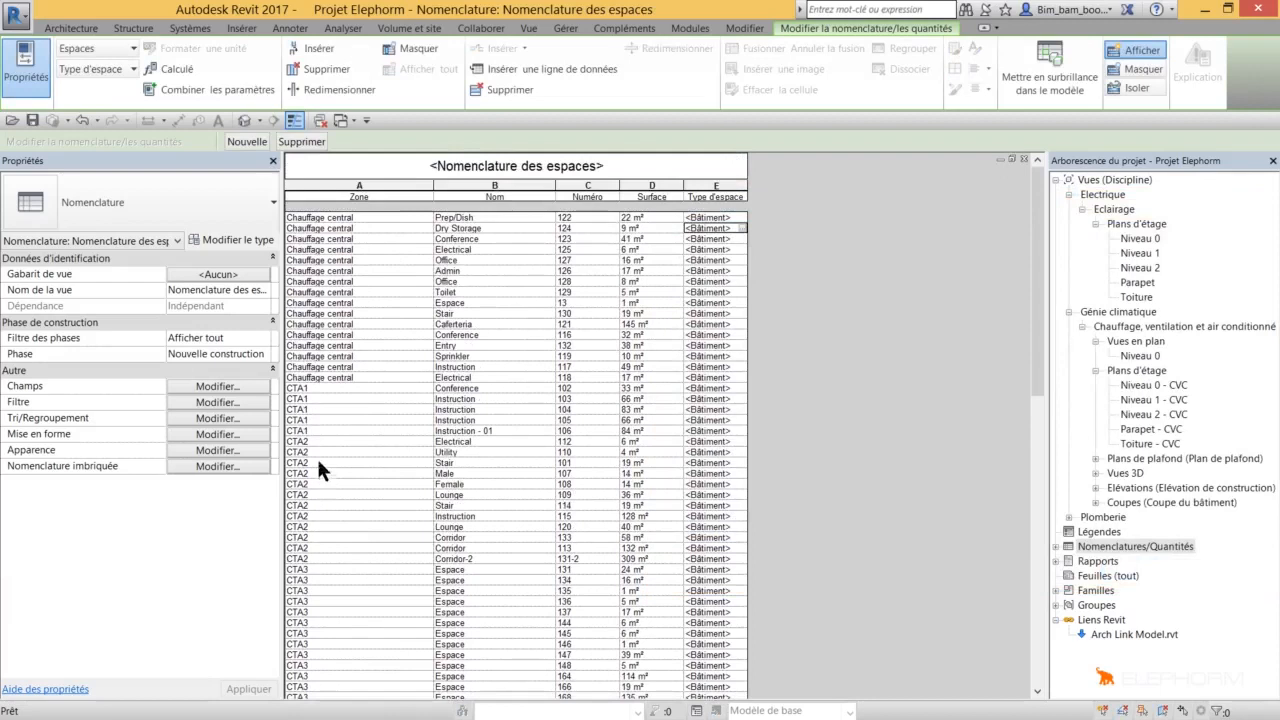
drag(314, 218, 318, 668)
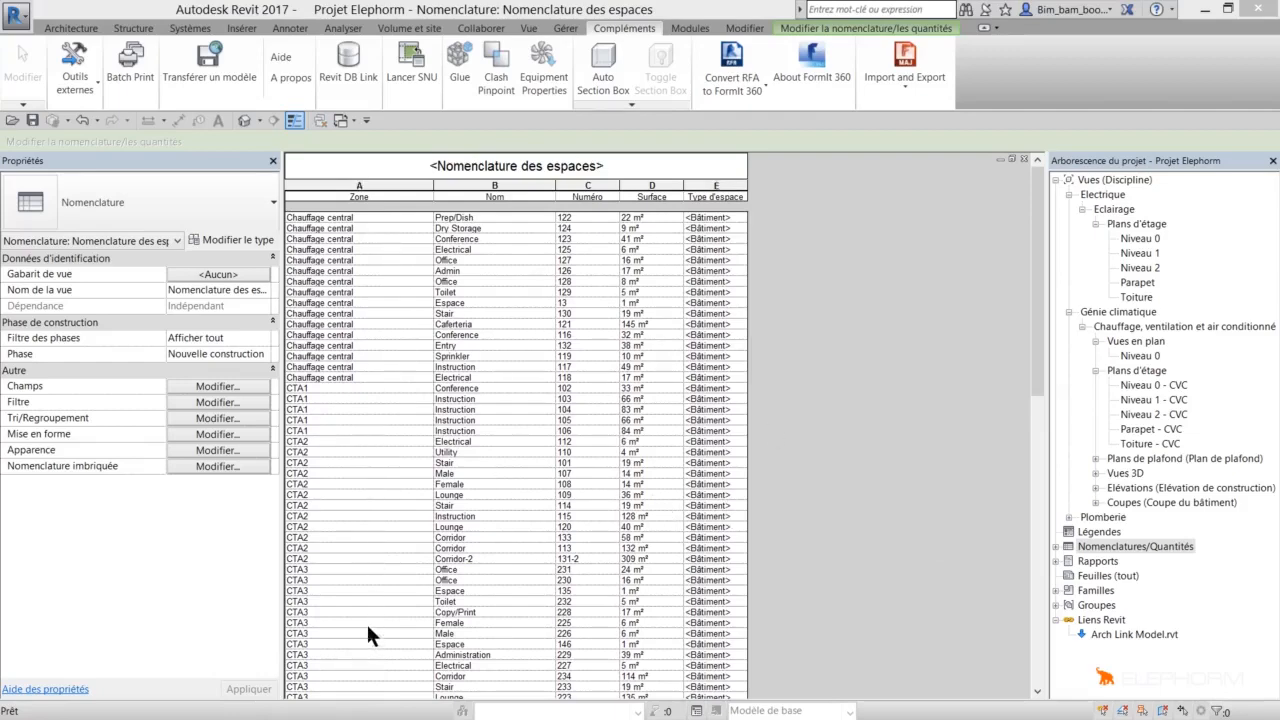
click(369, 546)
scroll(369, 546, down, 5)
scroll(370, 546, down, 9)
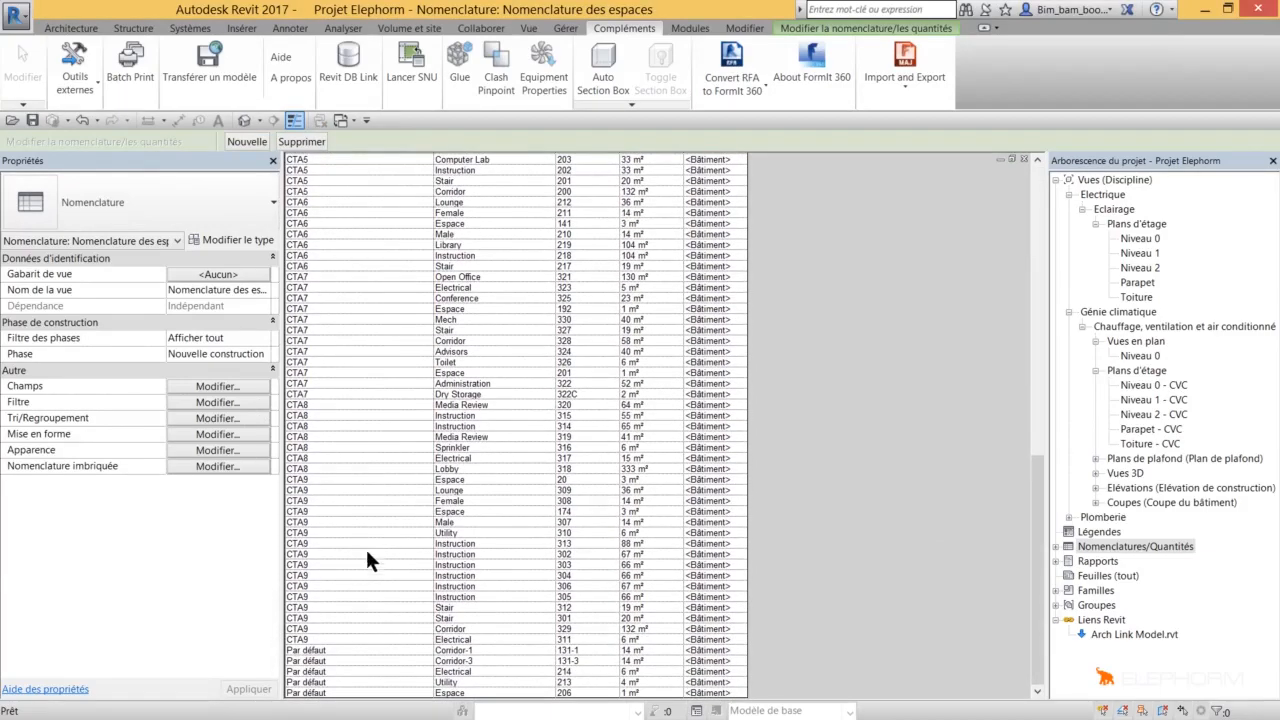
scroll(358, 604, up, 14)
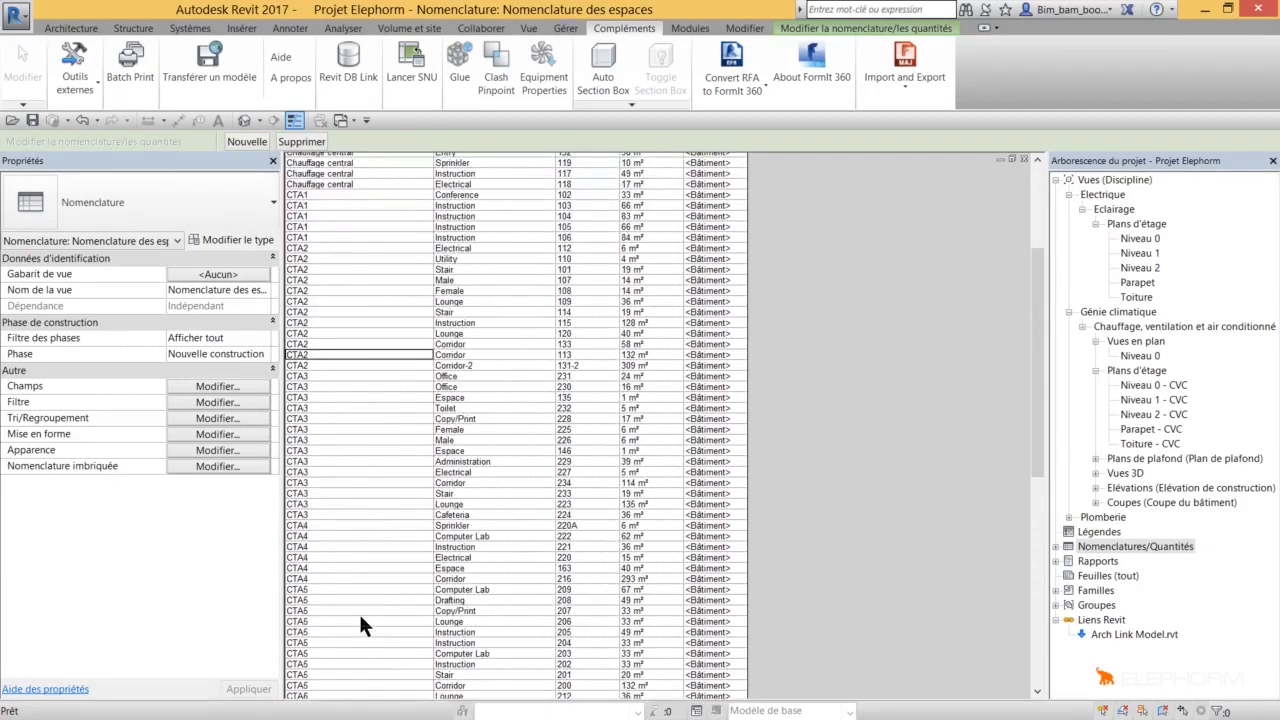
scroll(362, 624, up, 1)
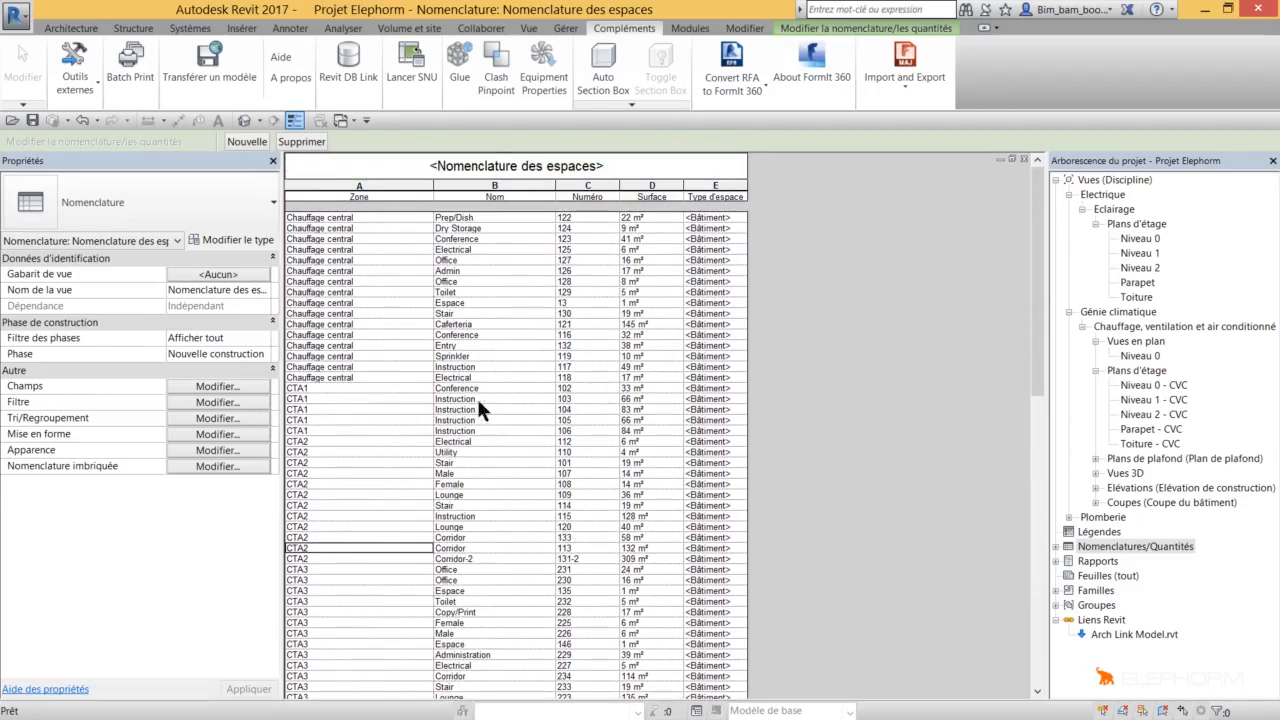
Rename space 103 in zone CTA1 as Instruction-101 in the schedule's Nom column.
click(502, 388)
click(362, 390)
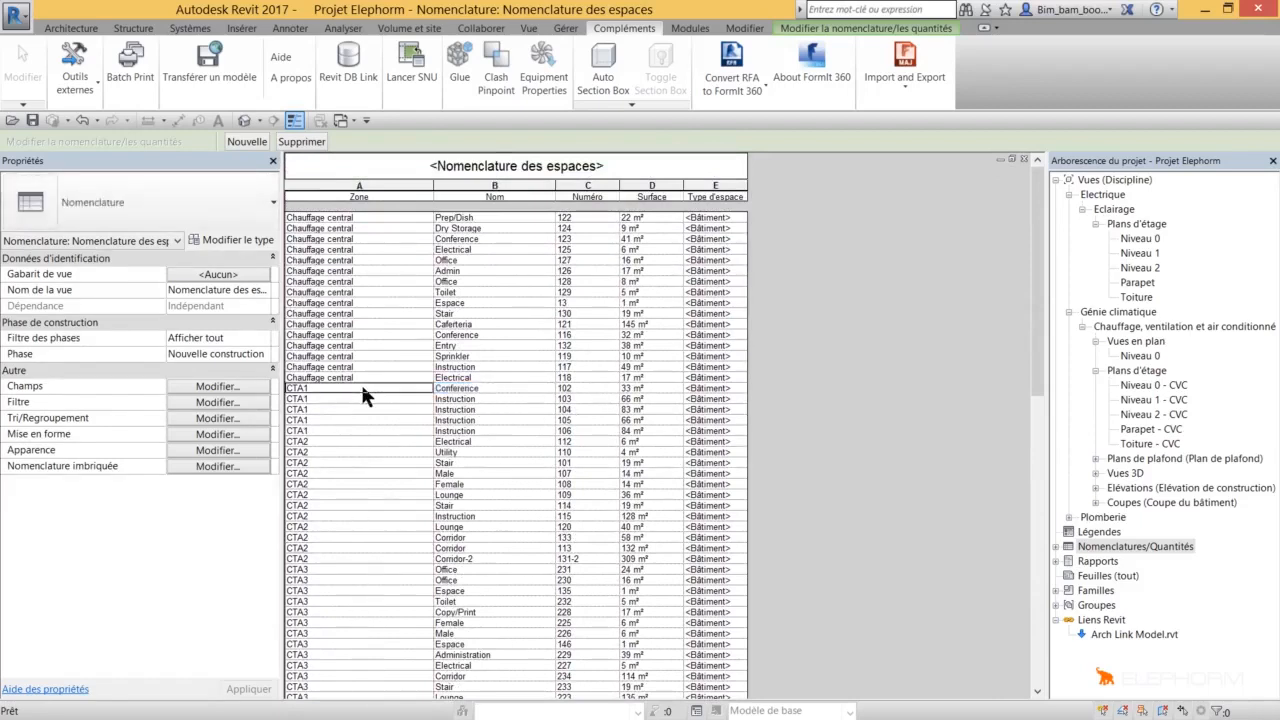
click(522, 389)
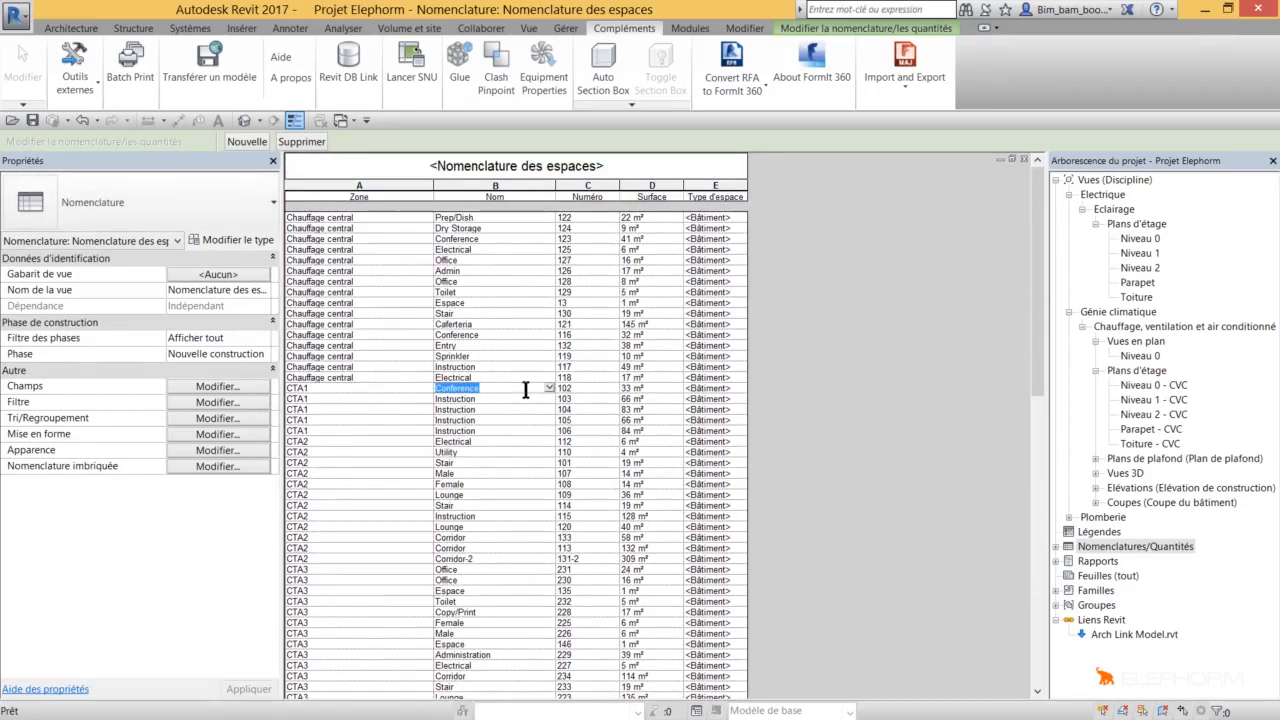
click(489, 399)
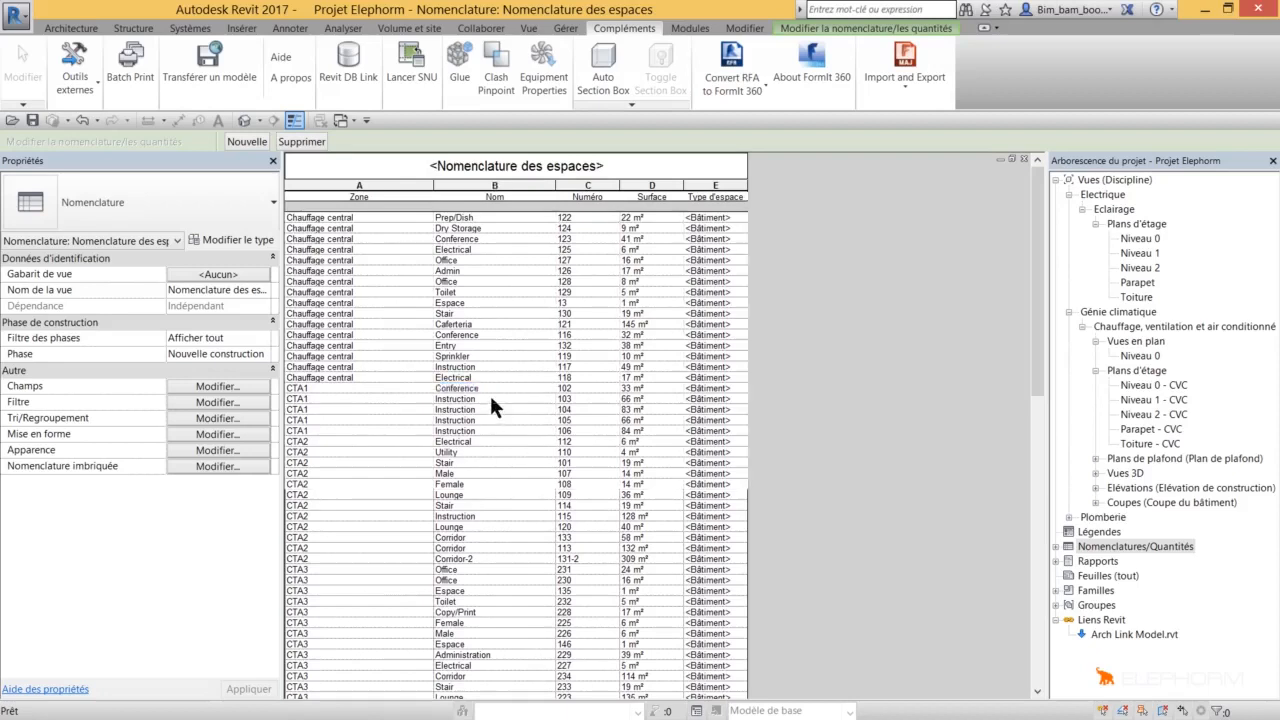
click(491, 399)
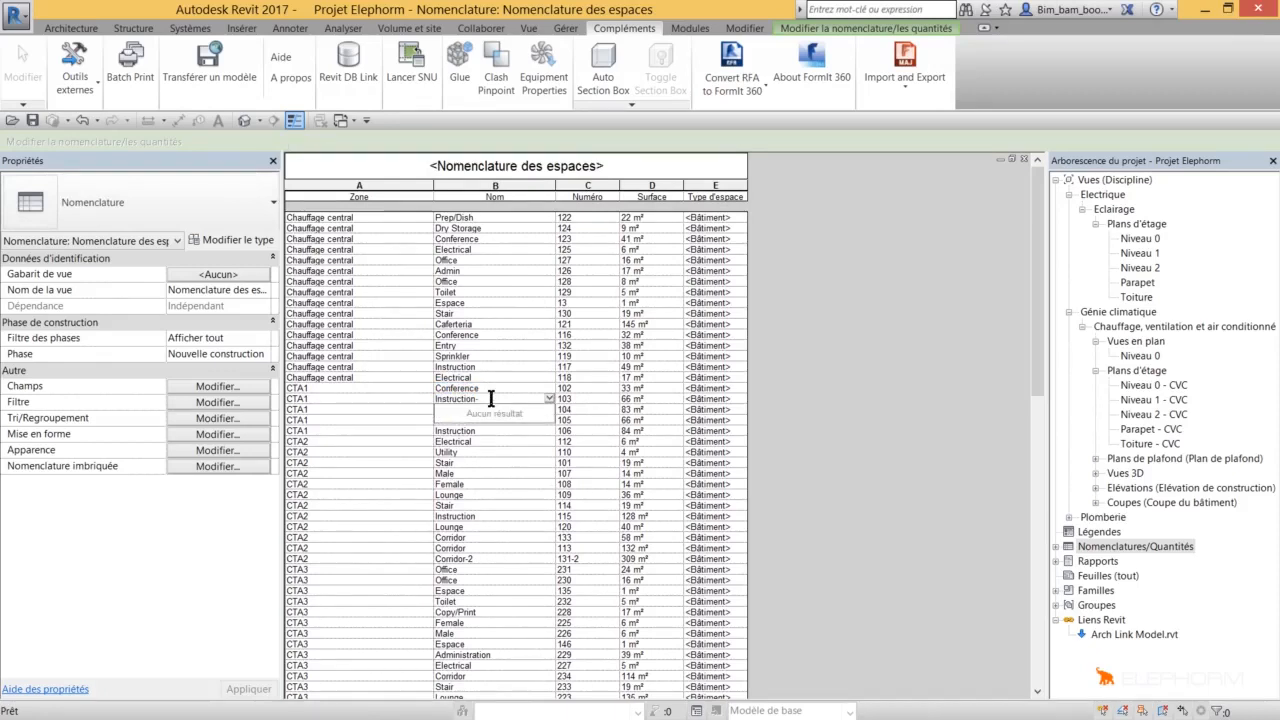
text(-101)
Rename spaces 104 and 105 in zone CTA1 as Instruction-102 and Instruction-103.
click(487, 410)
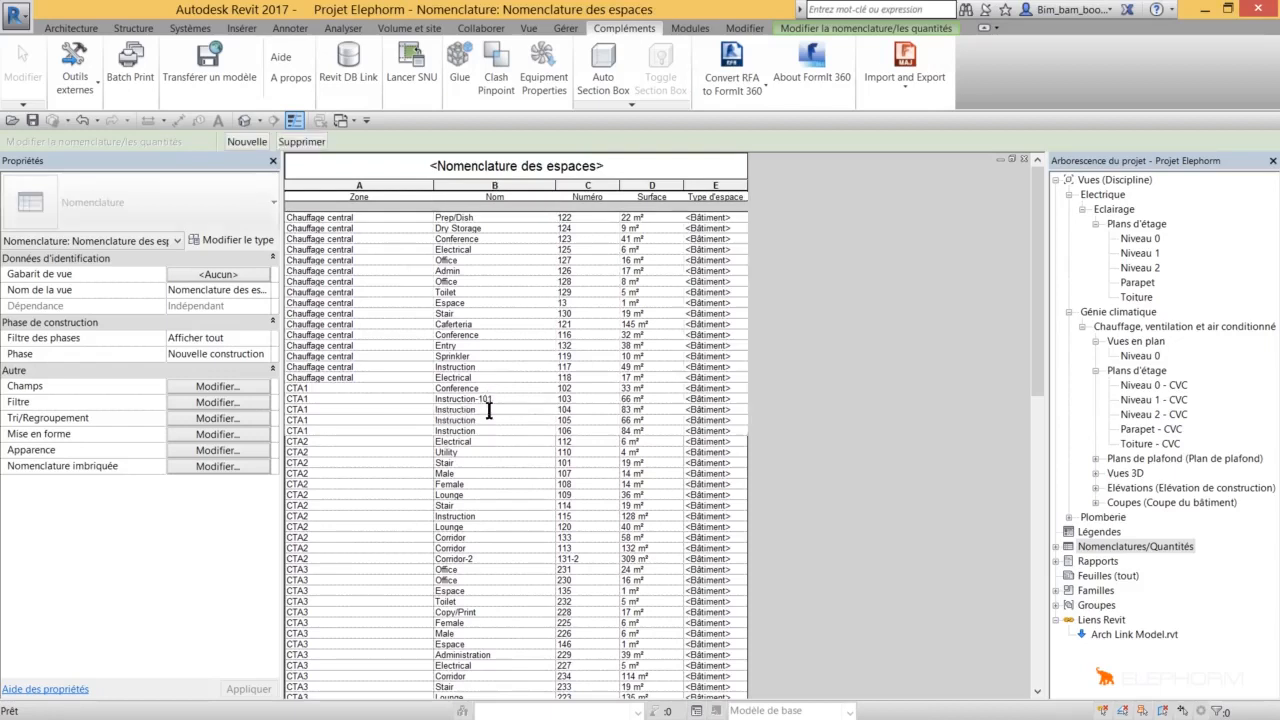
text(-102)
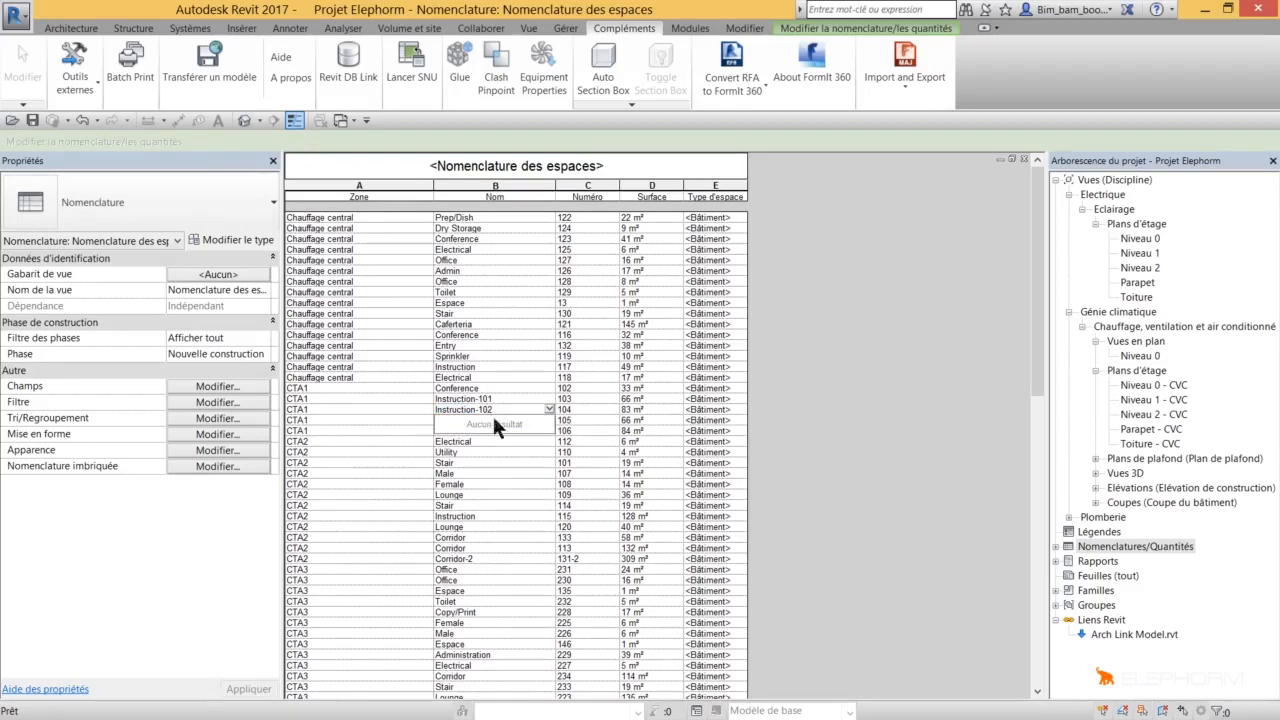
click(500, 427)
click(495, 422)
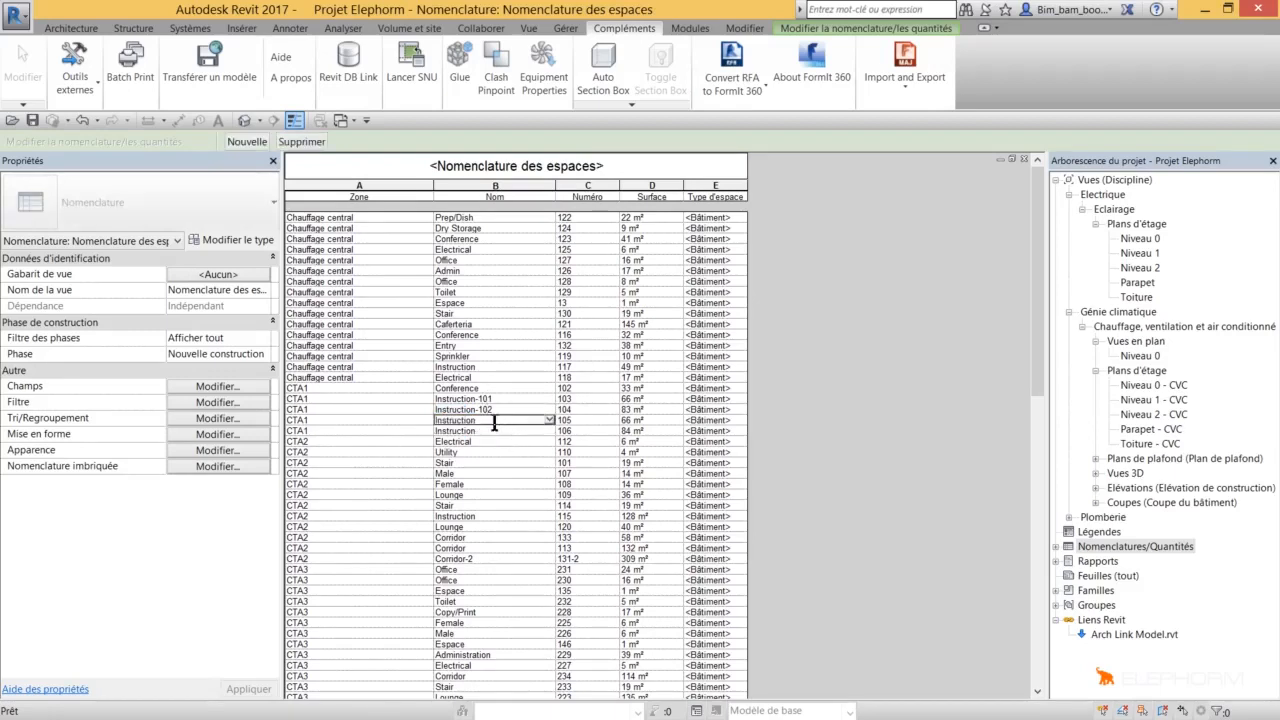
text(-103)
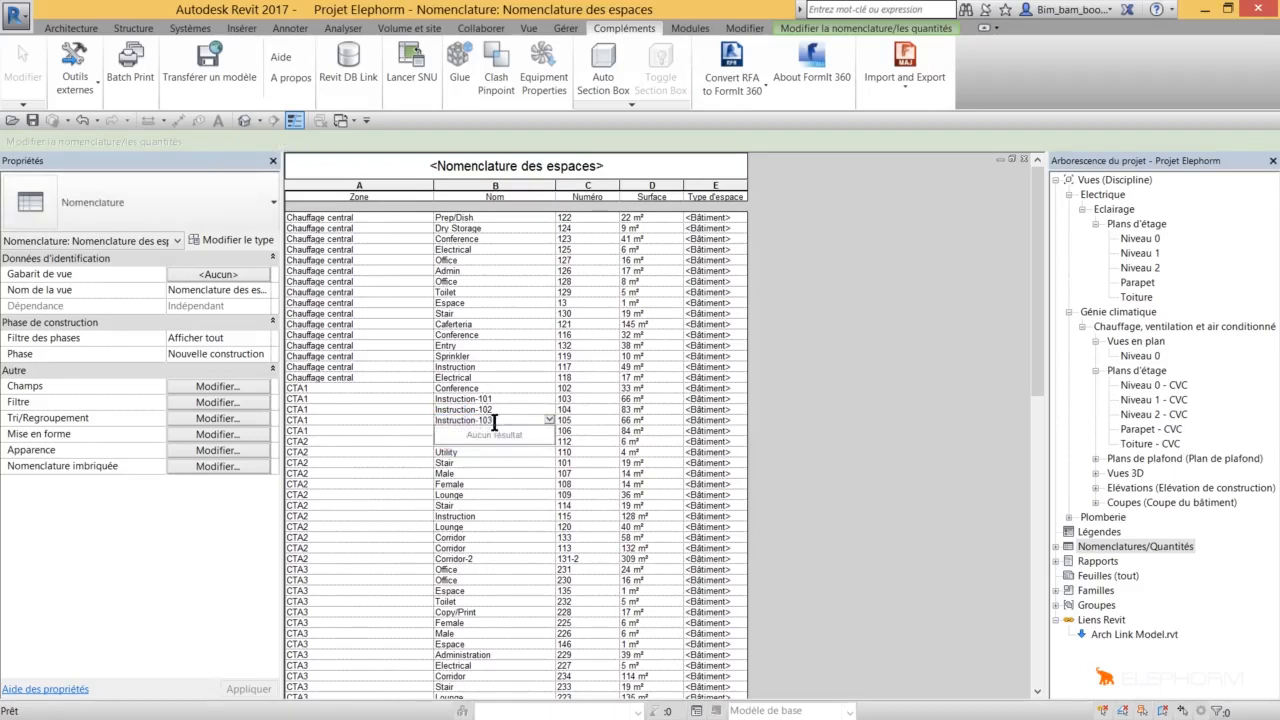
Rename space 106 in zone CTA1 as Instruction-104.
click(506, 436)
click(500, 431)
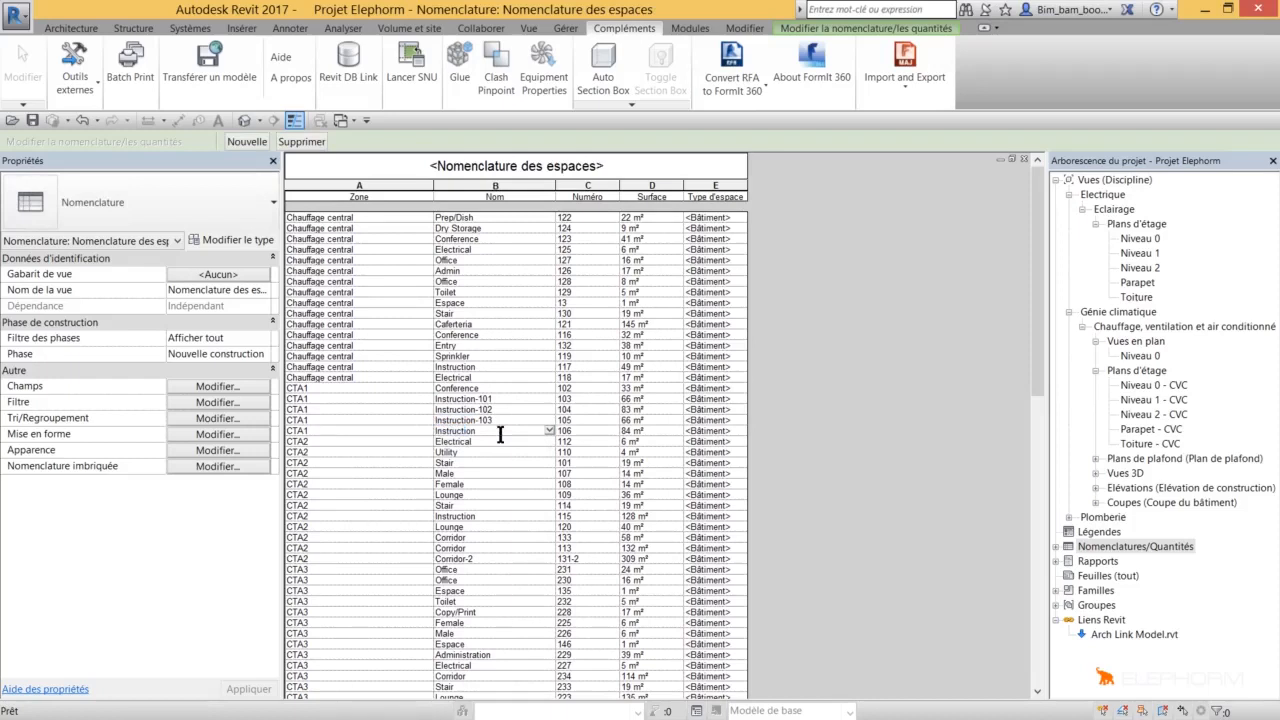
text(-104)
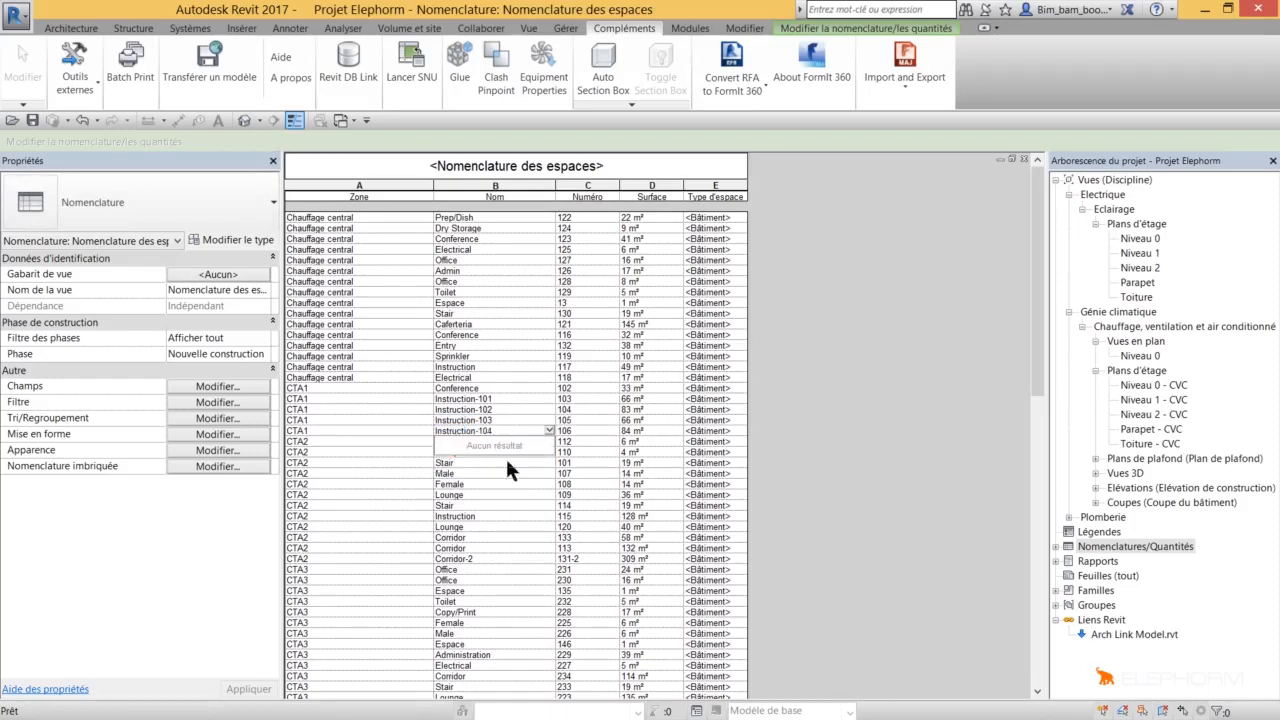
double_click(502, 431)
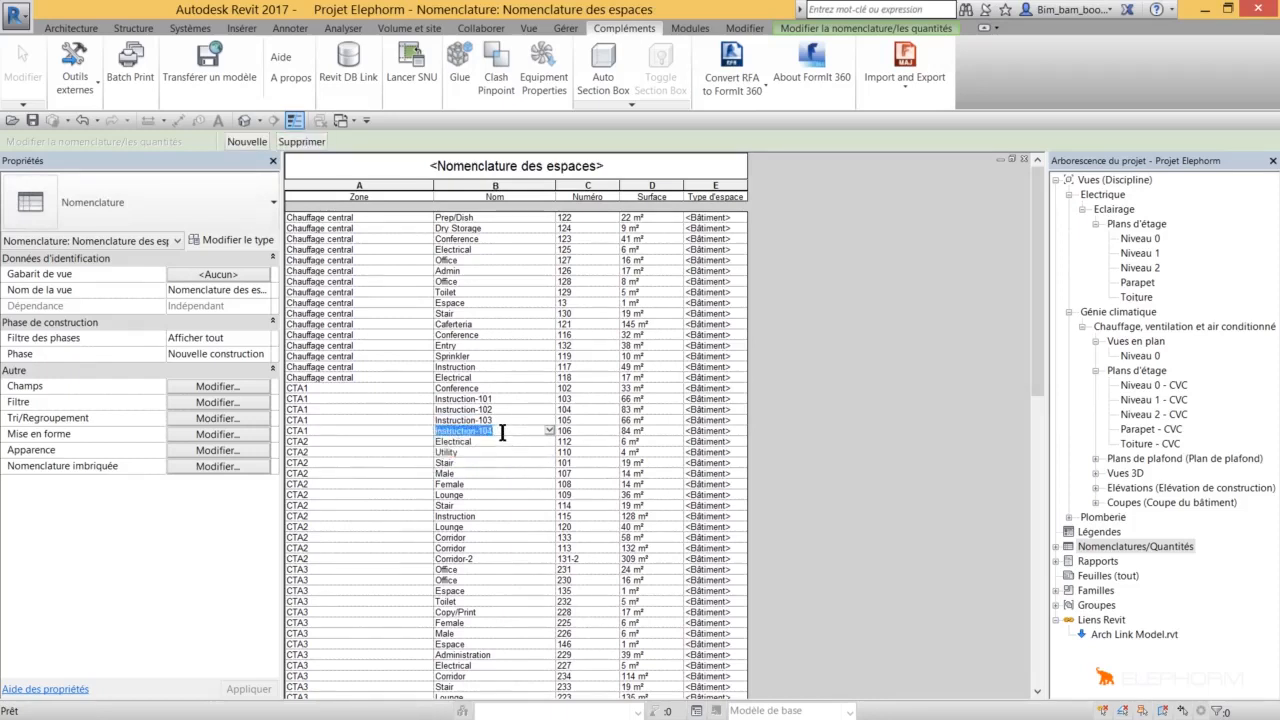
Highlight the spaces Instruction-101 to Instruction-104 in the model, accepting the search through closed views, and keep the floor plan that shows them.
click(792, 29)
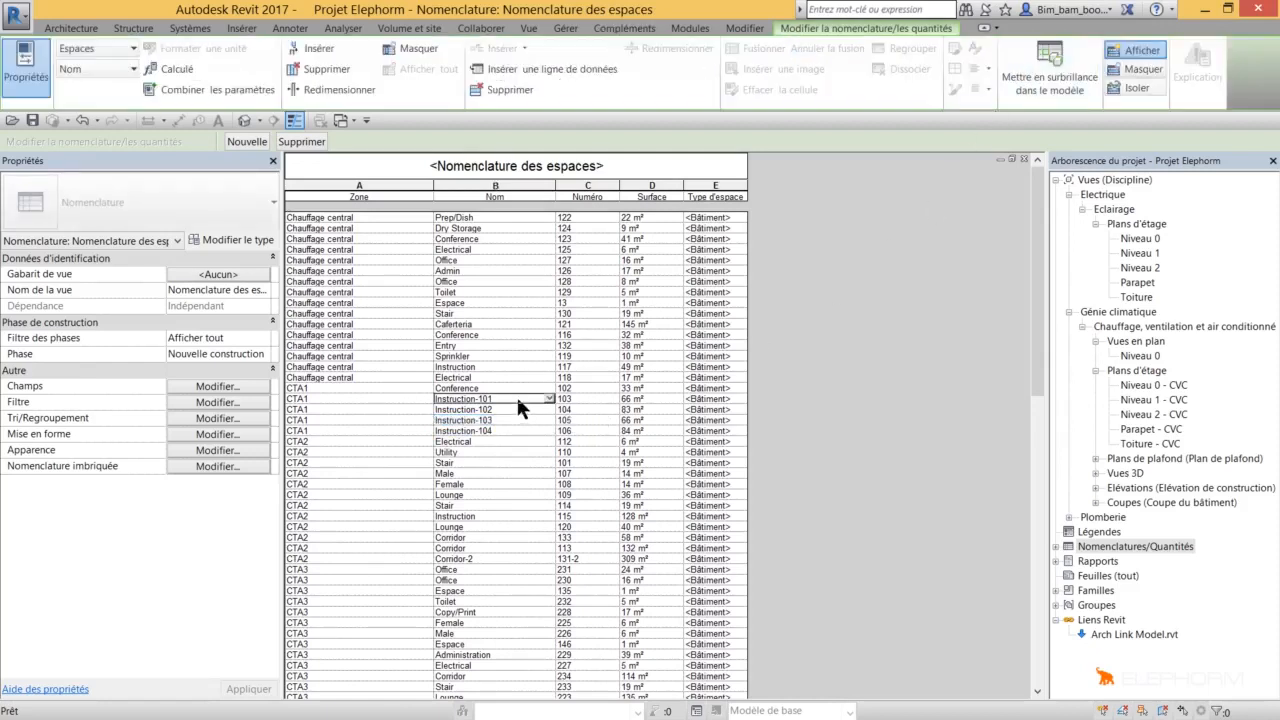
click(516, 397)
shift+click(517, 431)
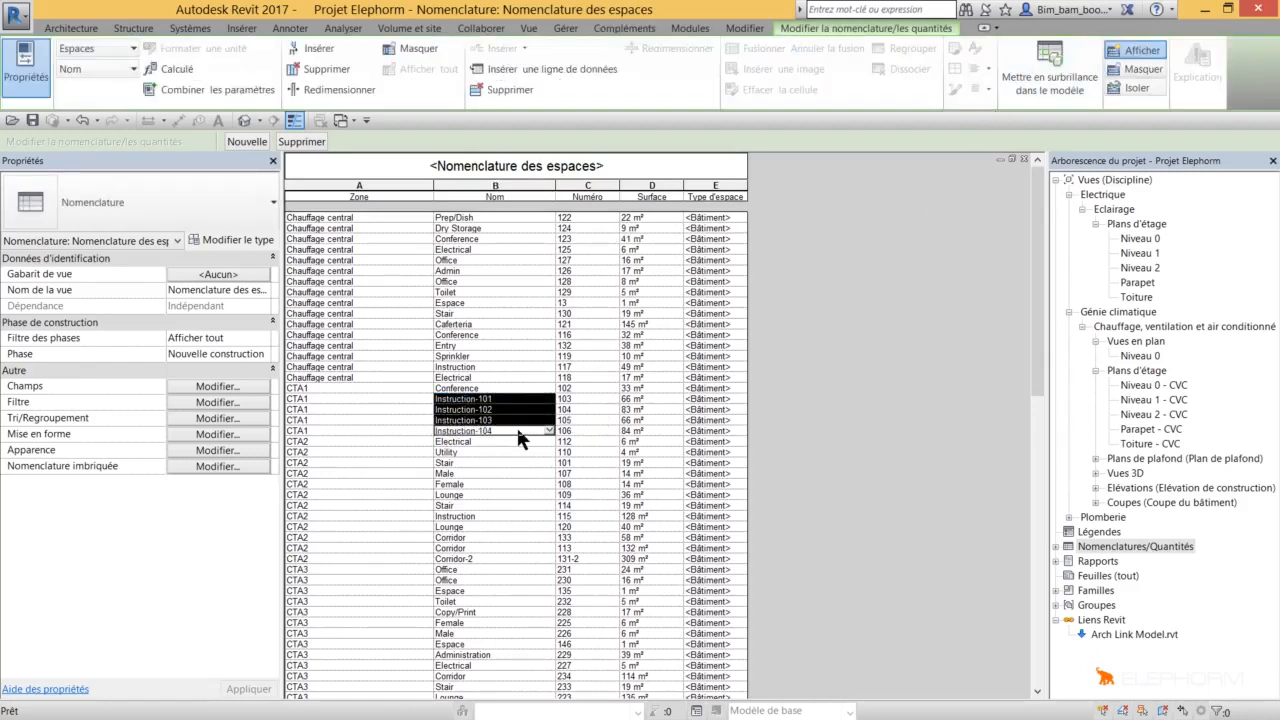
click(1030, 88)
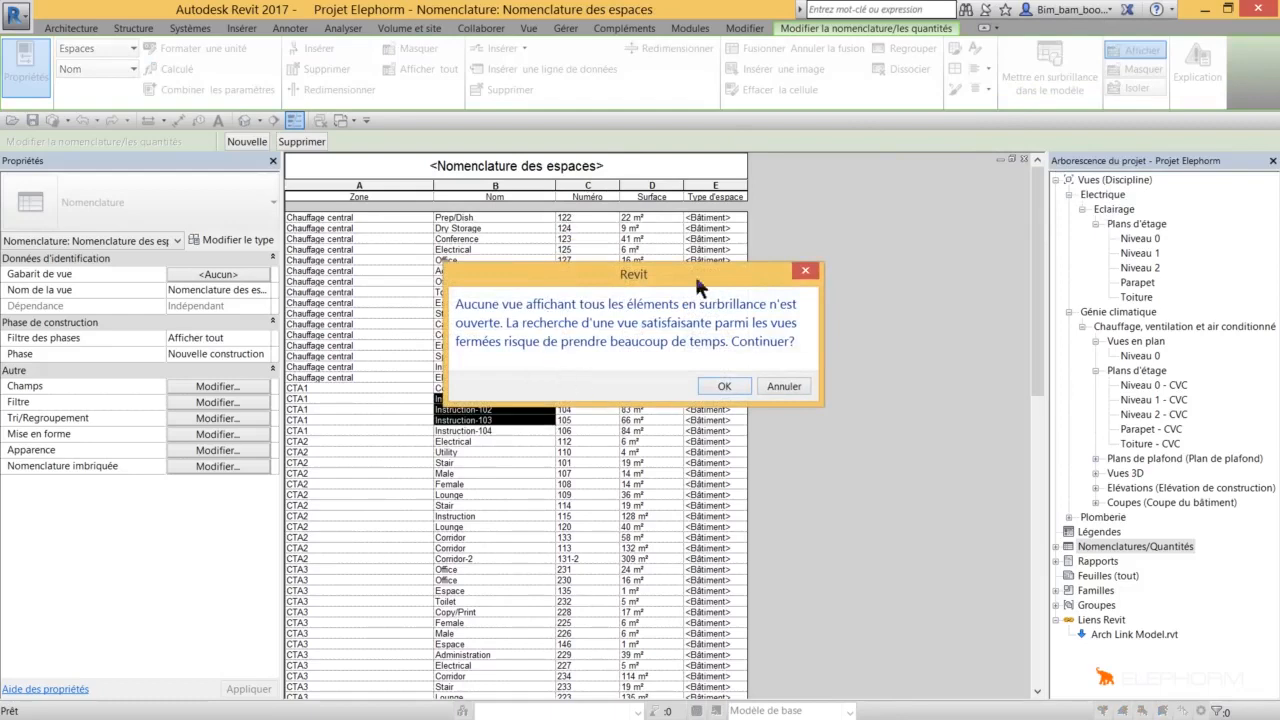
click(714, 386)
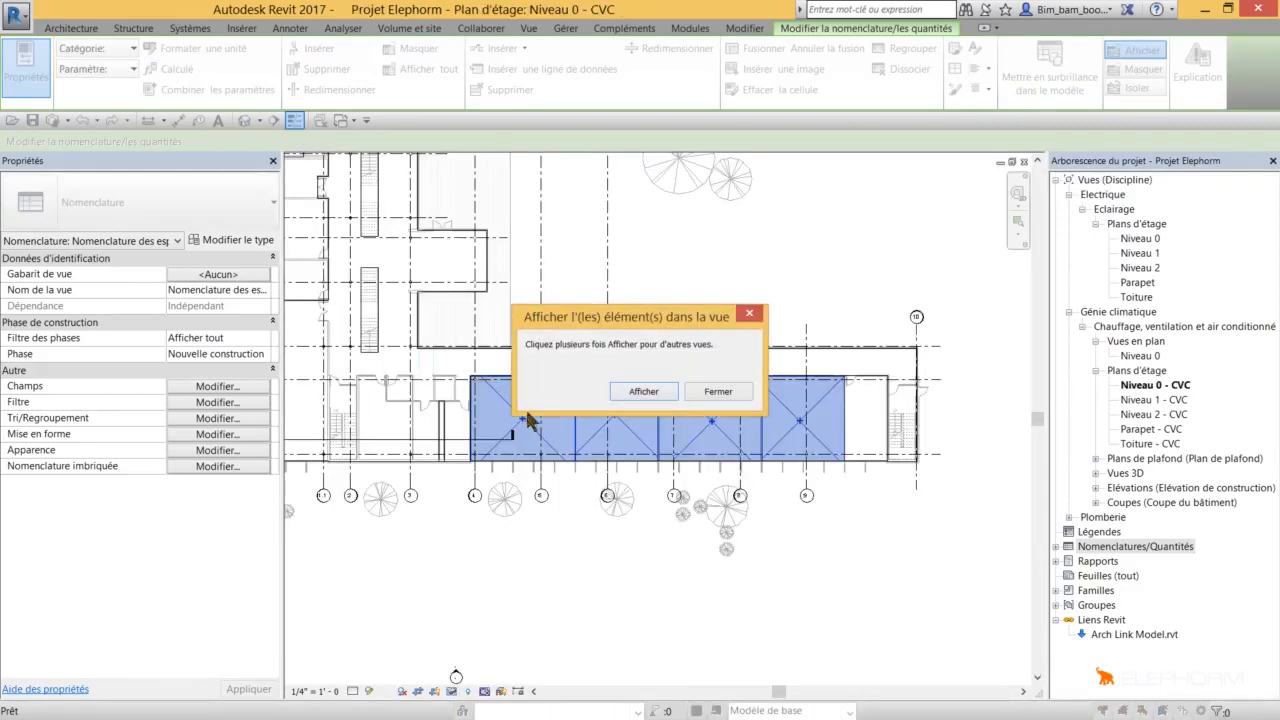
click(716, 392)
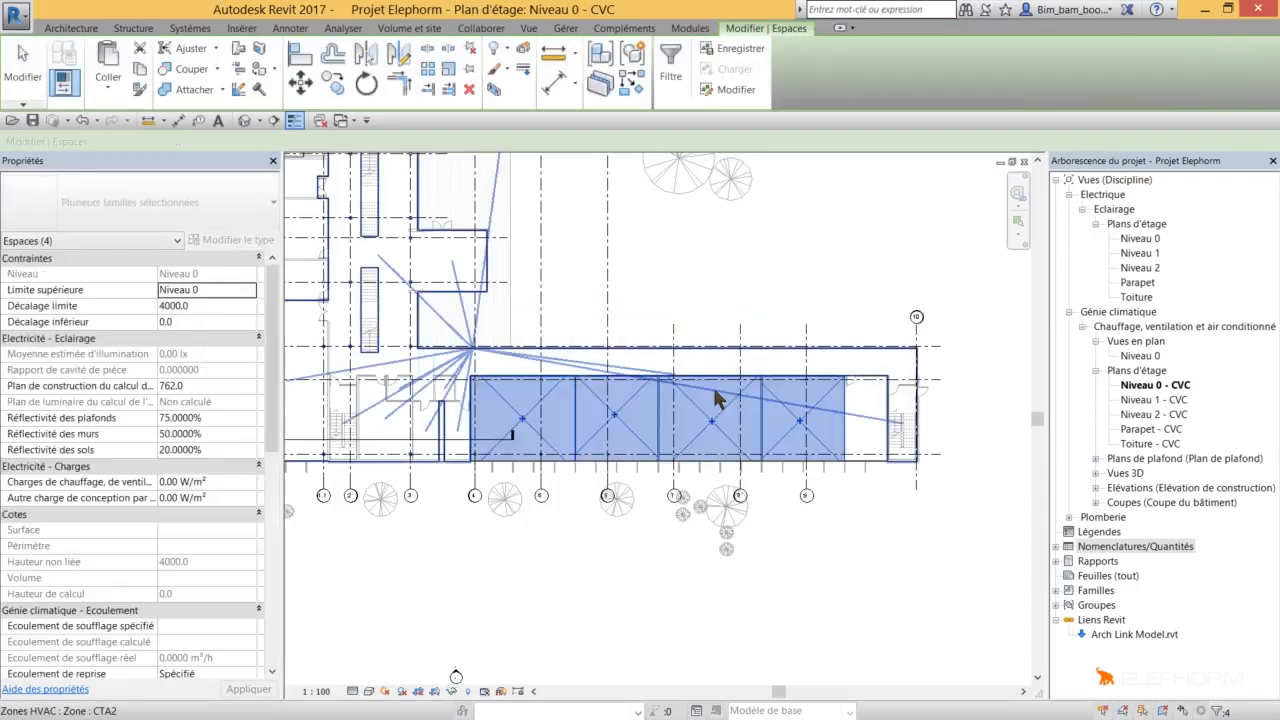
Check the number and name properties of spaces 106, 105, 104 and 103 one by one in the floor plan.
click(545, 401)
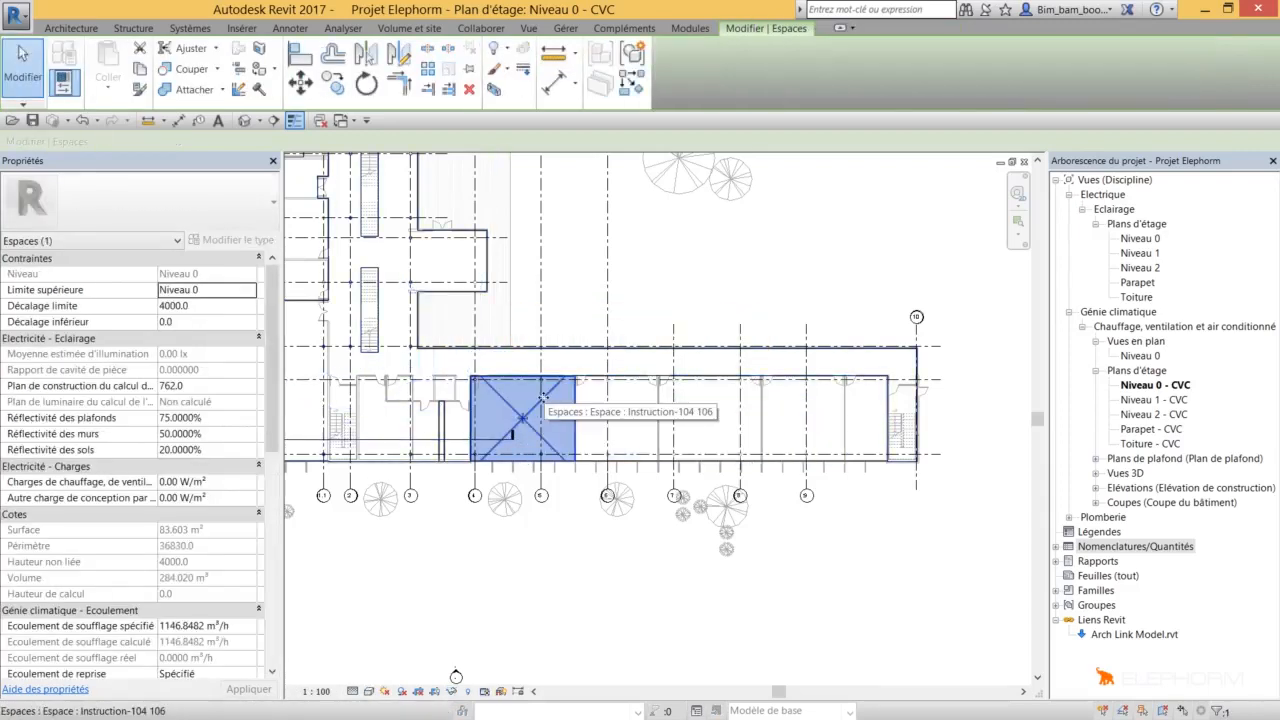
drag(277, 395, 278, 523)
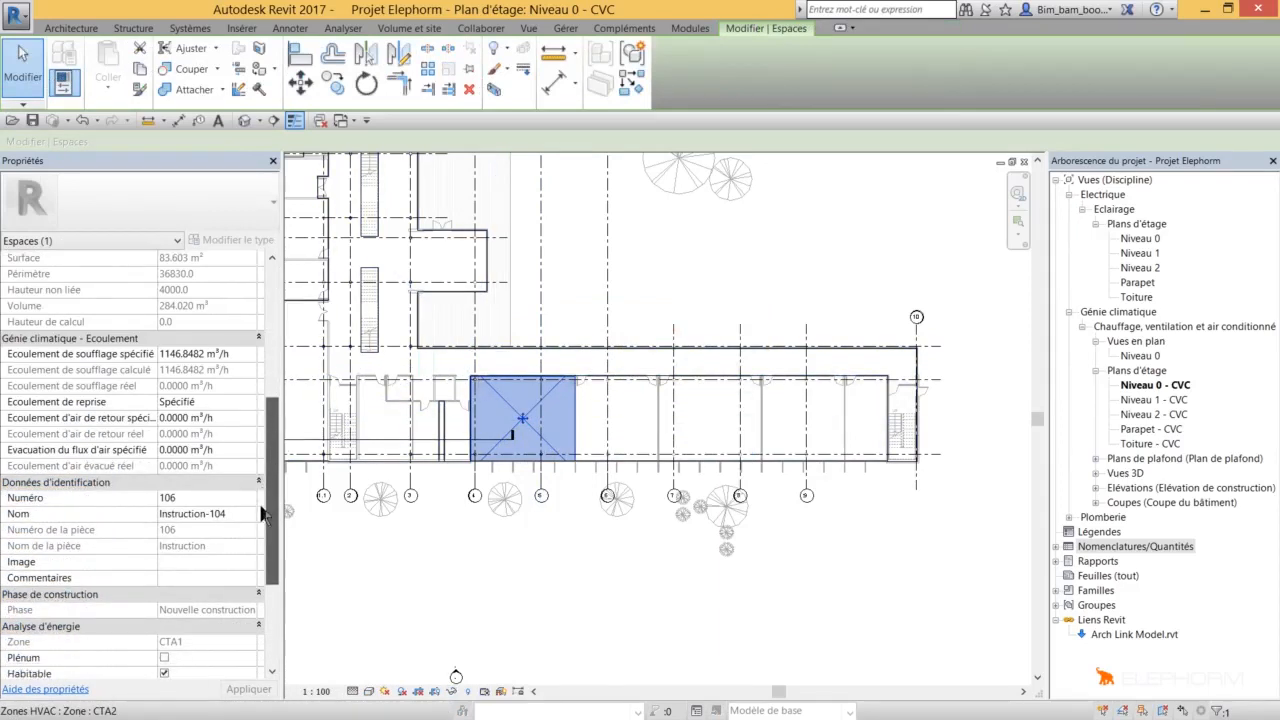
click(638, 392)
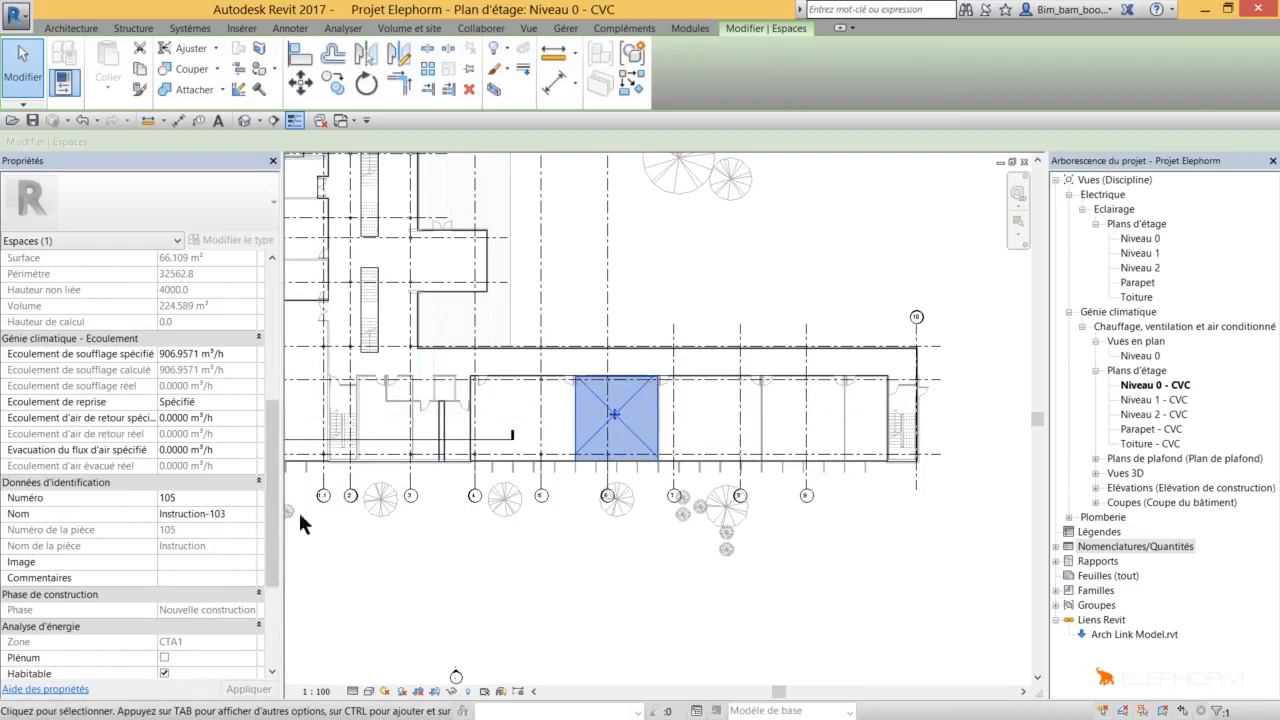
click(731, 401)
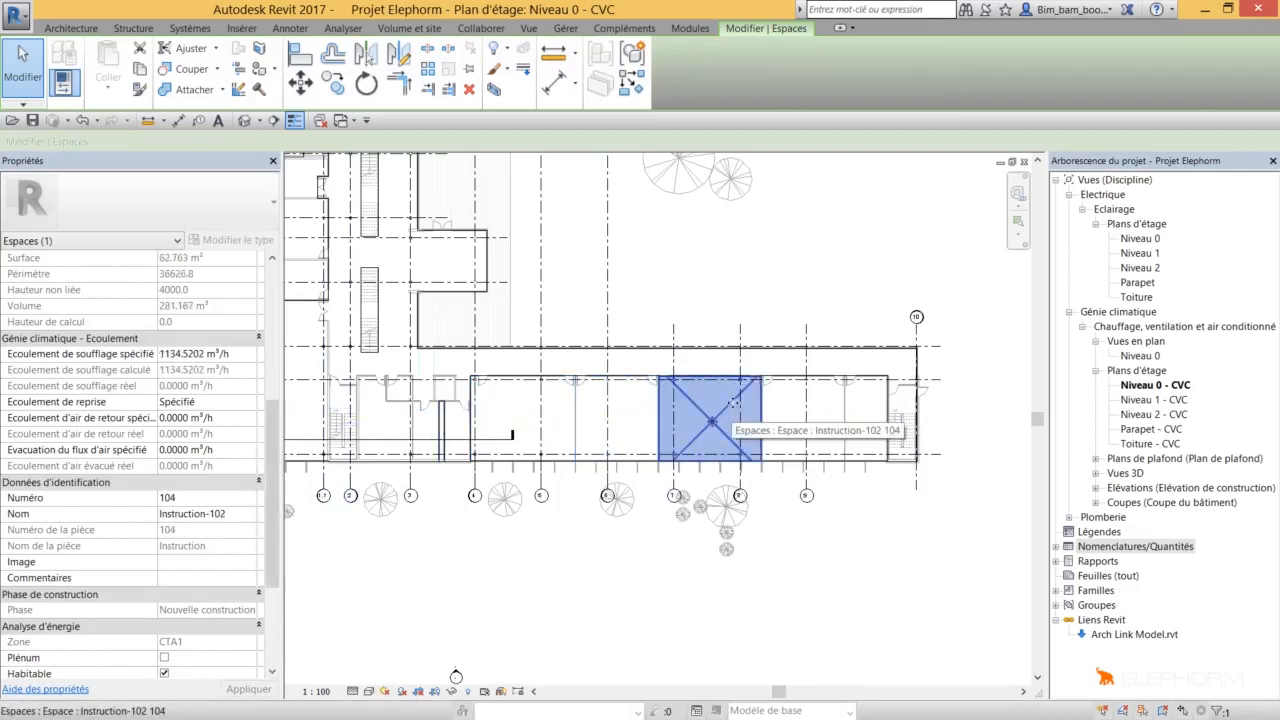
click(829, 392)
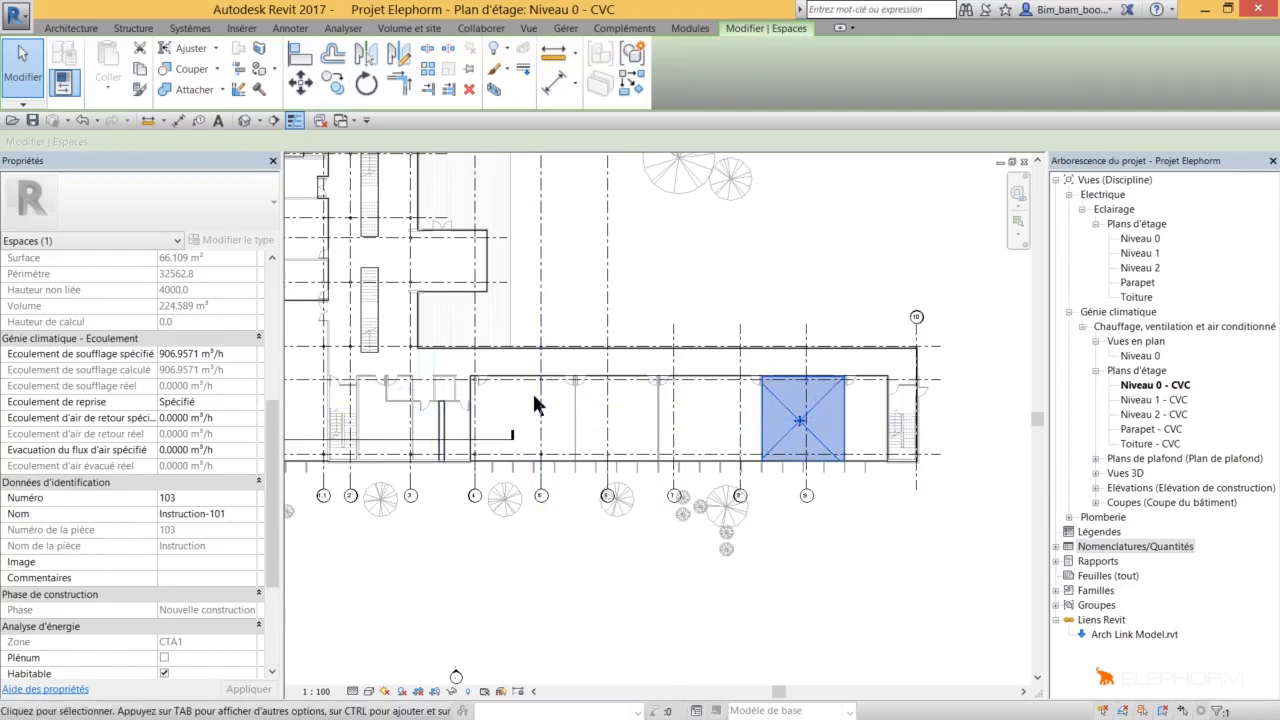
click(558, 530)
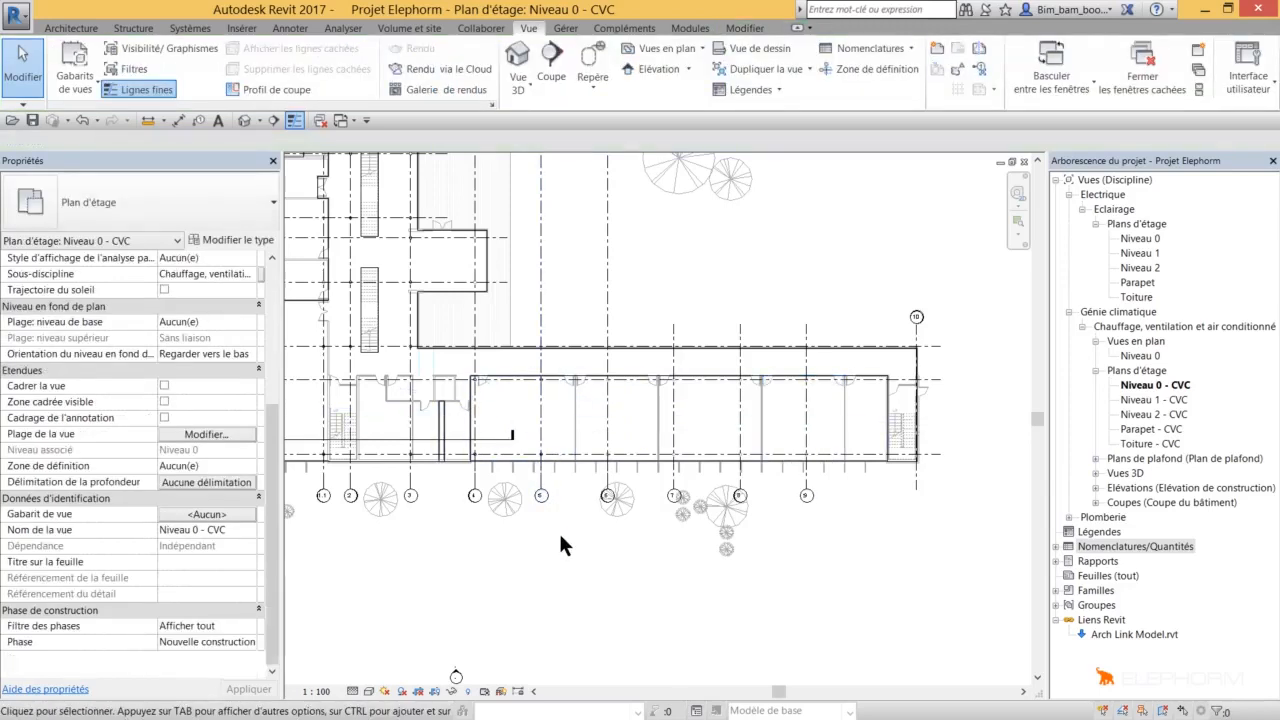
Reopen the Nomenclature des espaces schedule from the project's schedules and return to its CTA2 rows.
click(1055, 546)
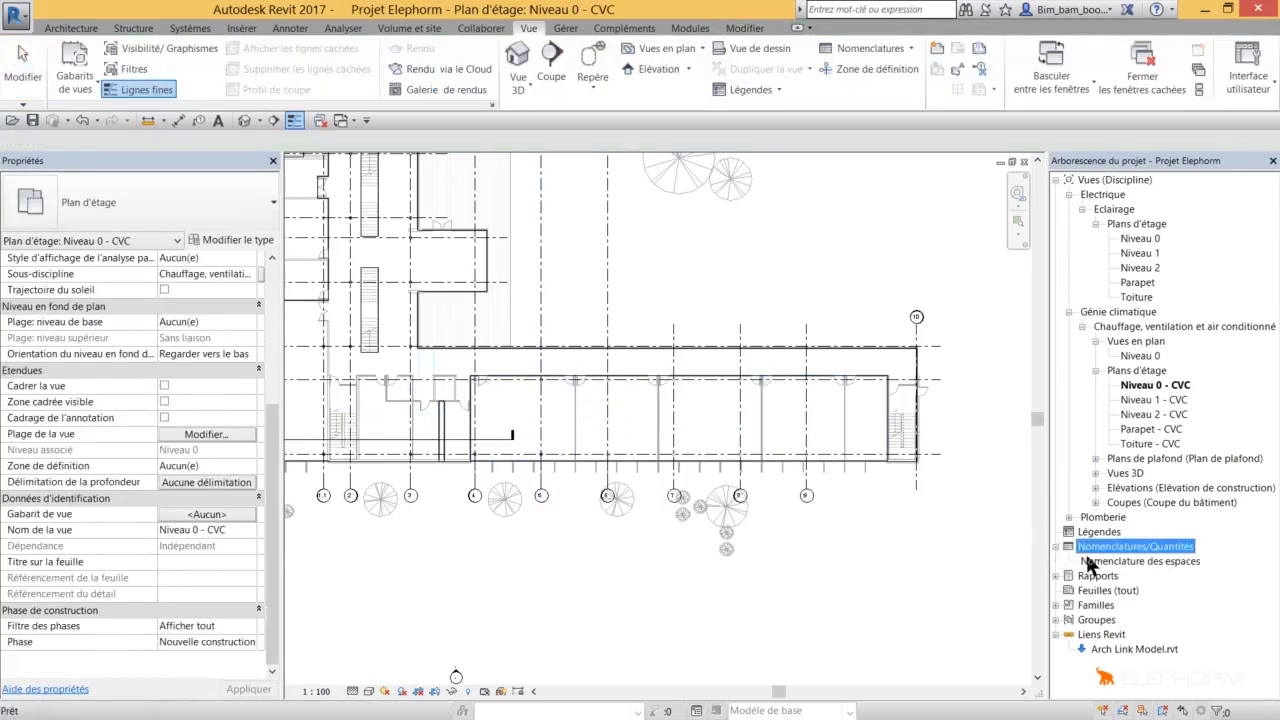
double_click(1135, 561)
click(512, 462)
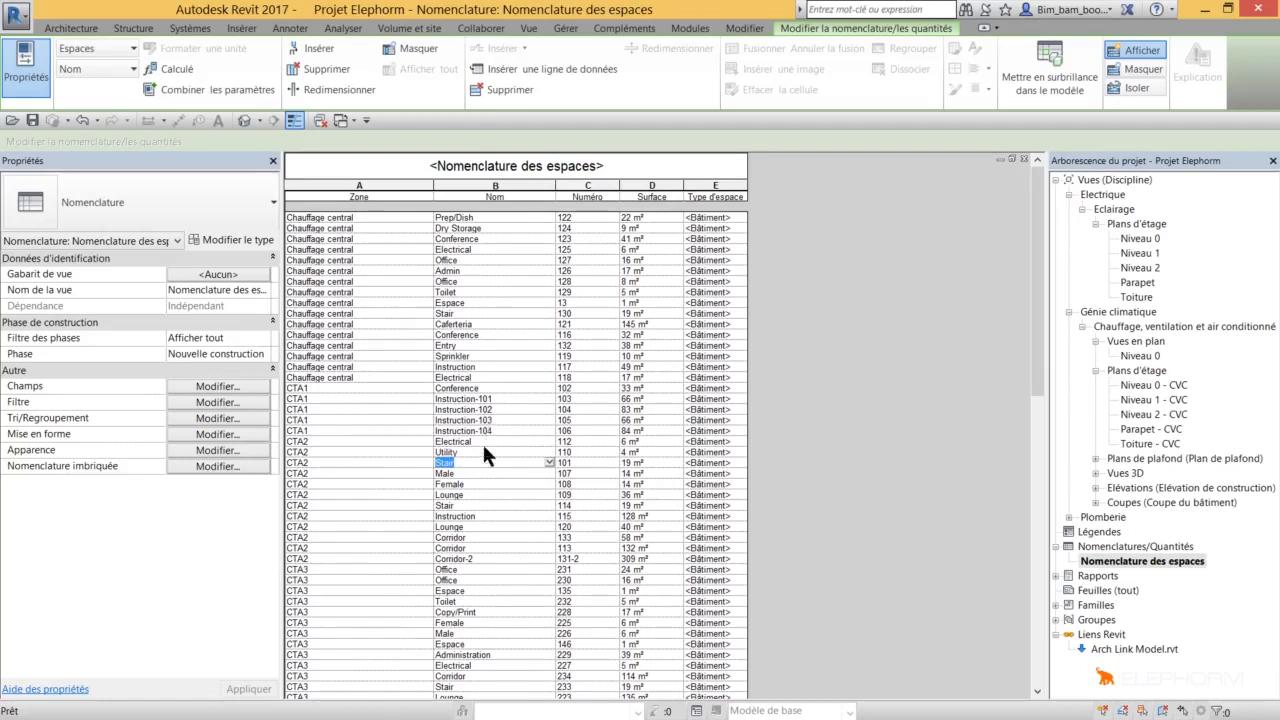
click(479, 495)
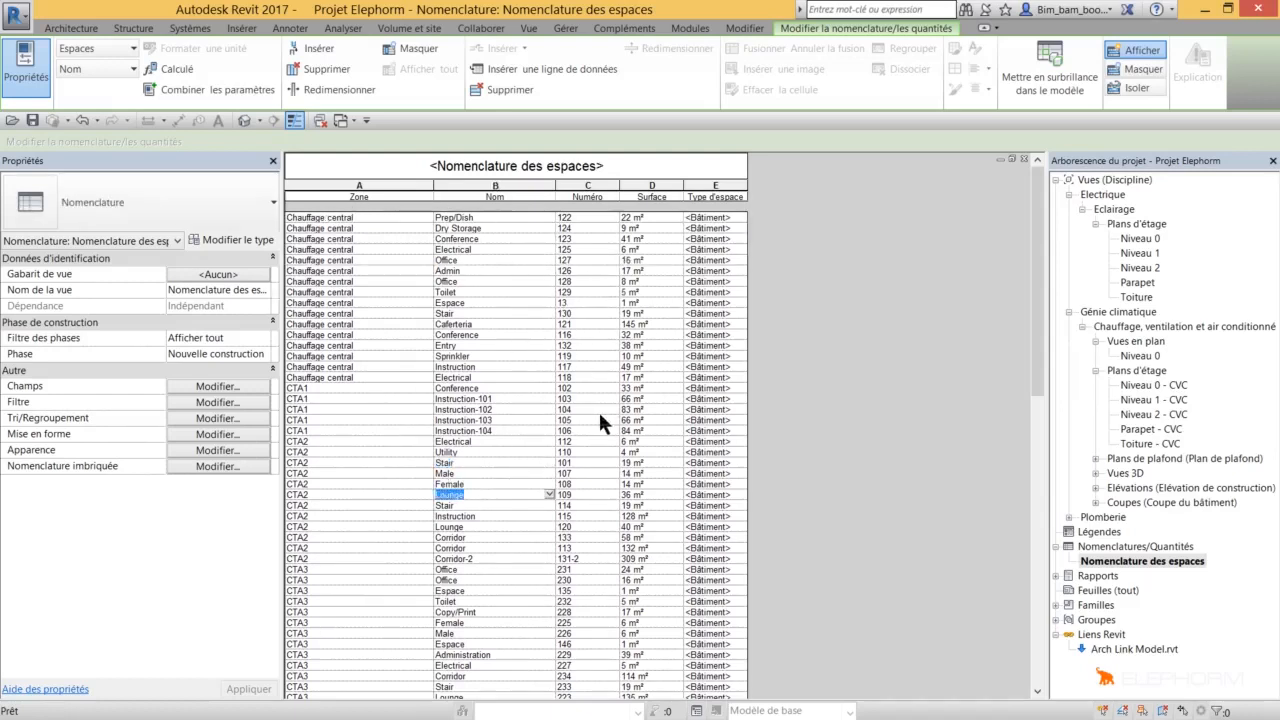
Turn off Détailler chaque occurrence in the schedule's sorting and grouping so each zone takes a single row.
click(397, 388)
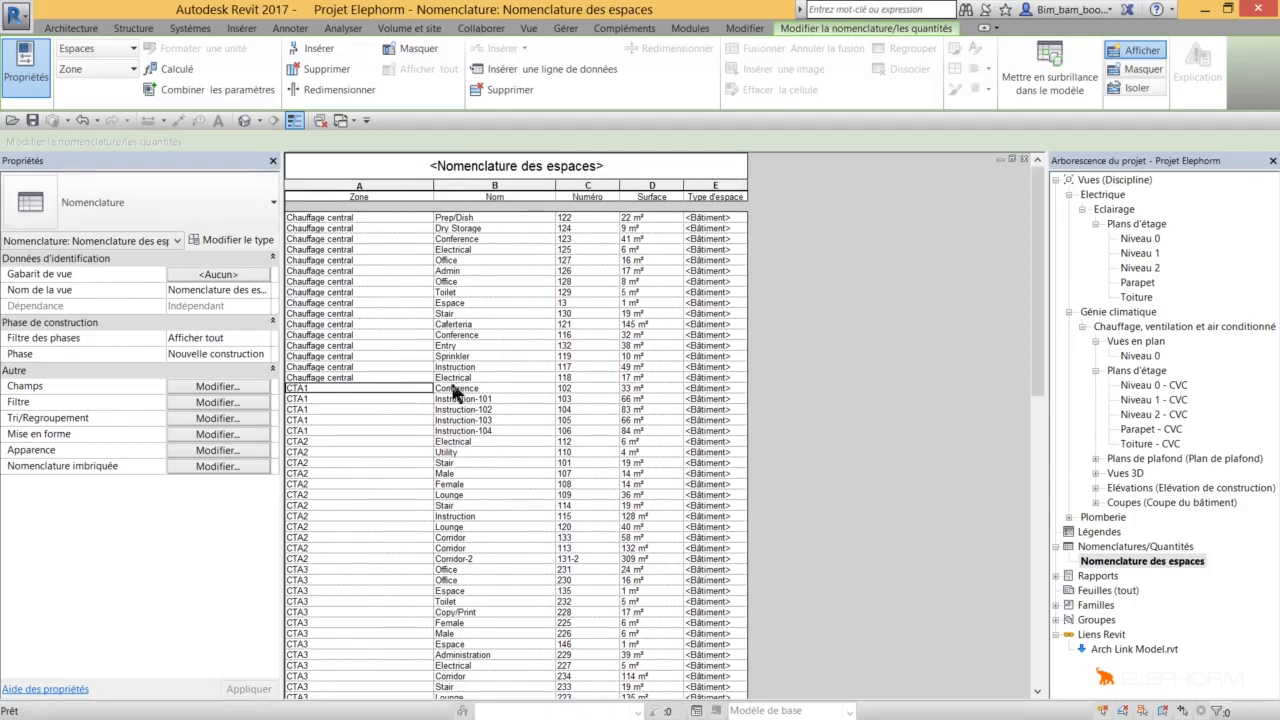
click(176, 416)
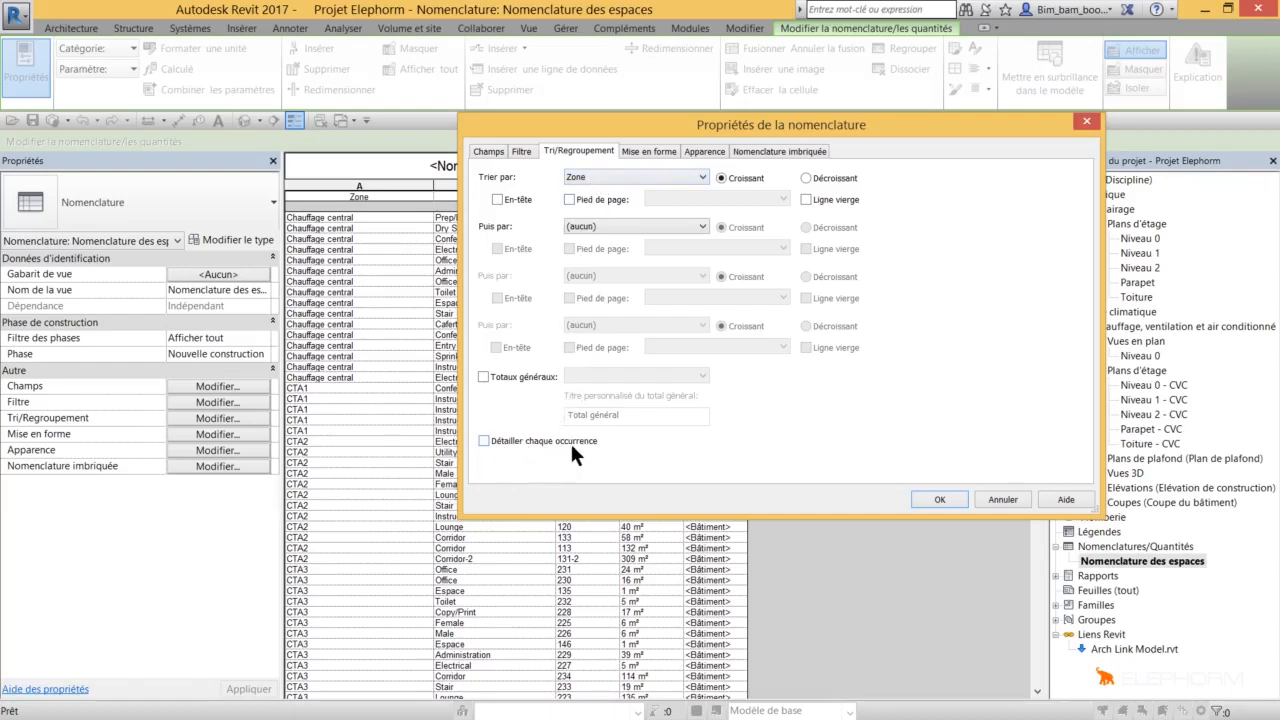
click(928, 499)
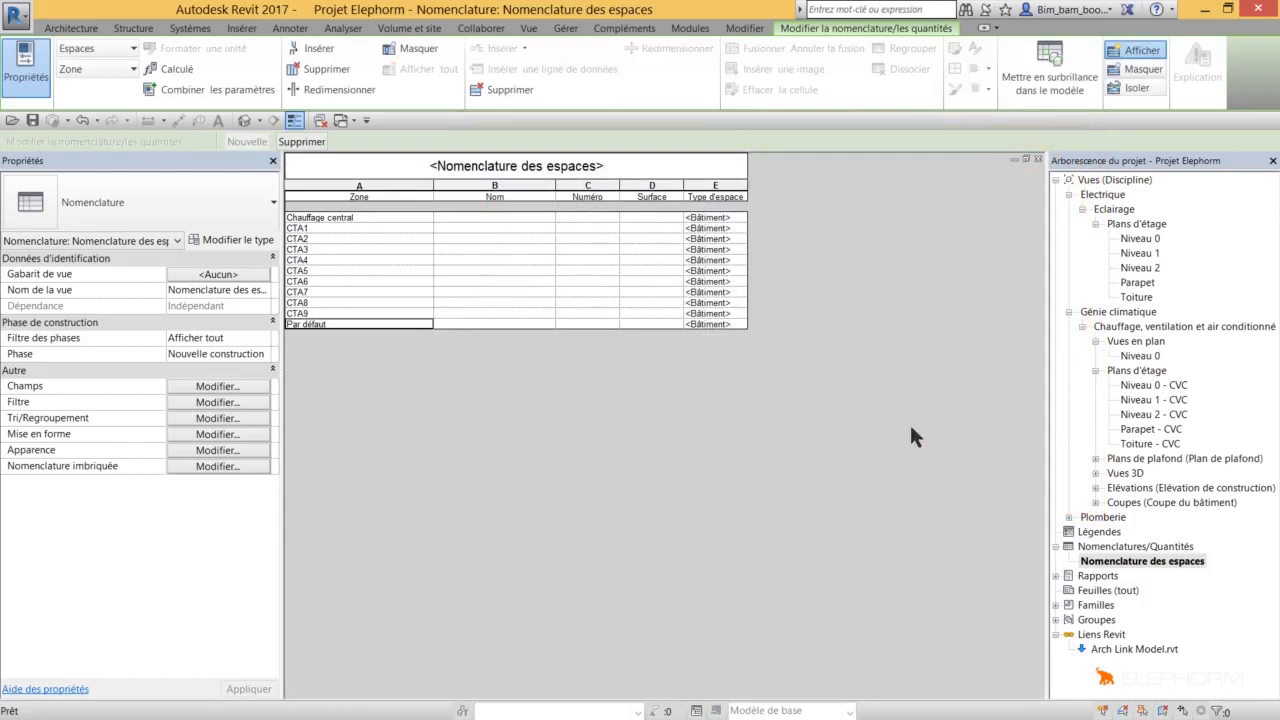
Examine the grouped zone rows from CTA1 to CTA9 and their Surface cells.
click(336, 228)
click(332, 238)
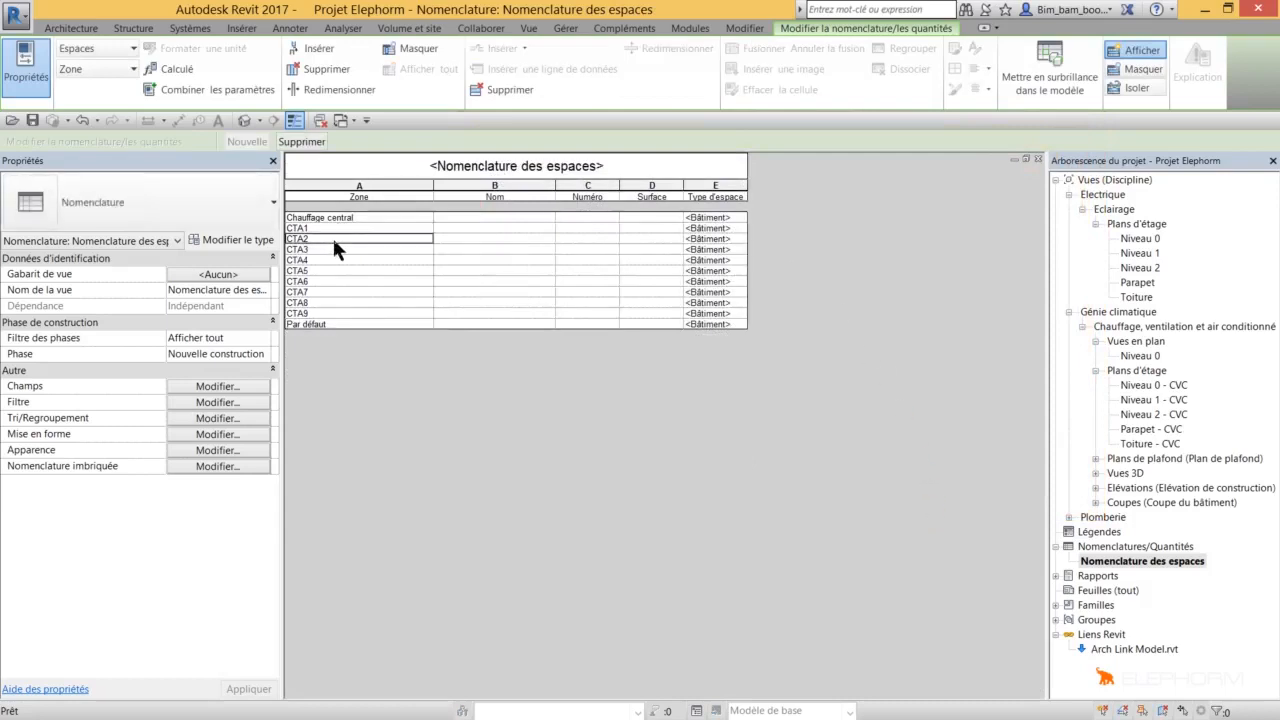
click(333, 249)
click(334, 260)
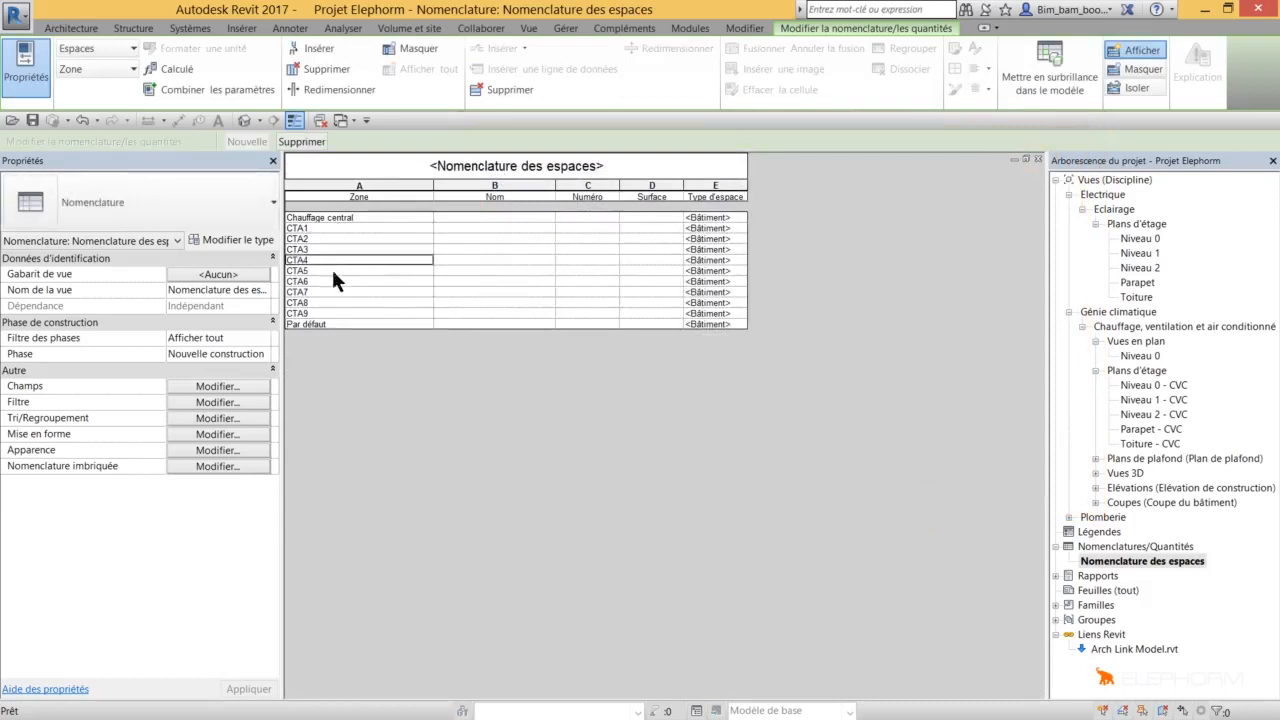
click(333, 270)
click(347, 281)
click(348, 292)
click(354, 303)
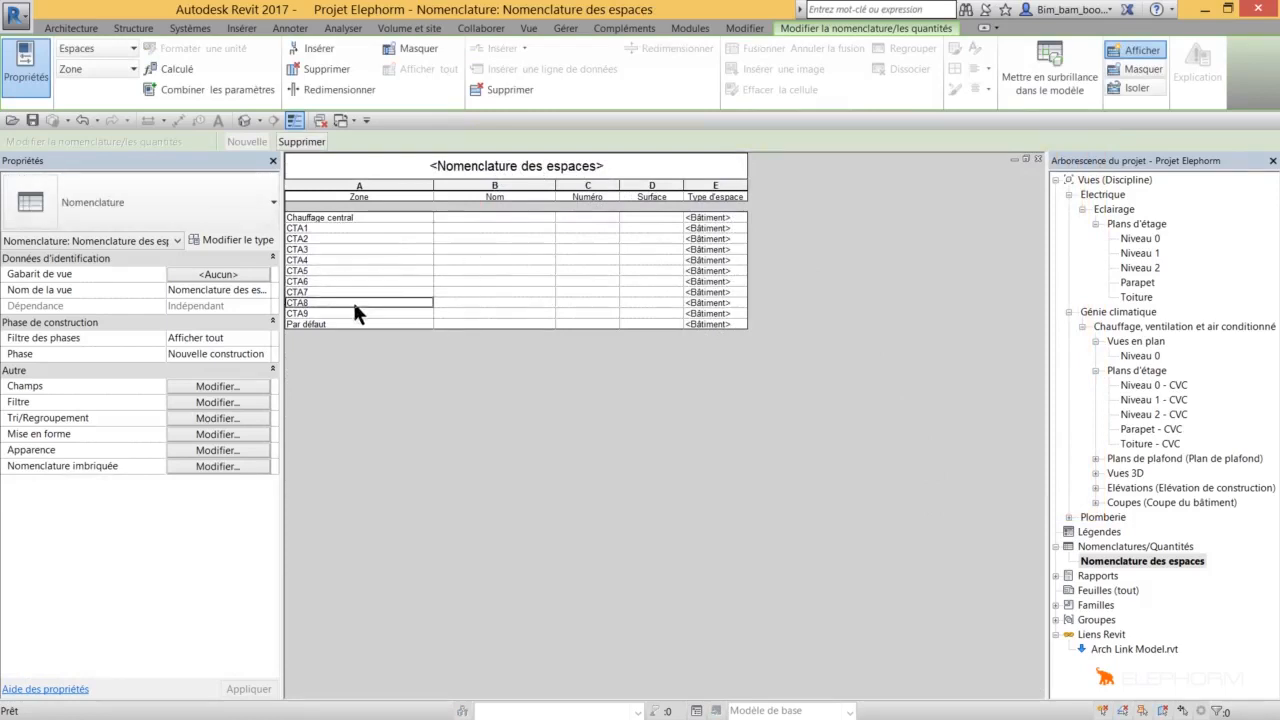
click(362, 313)
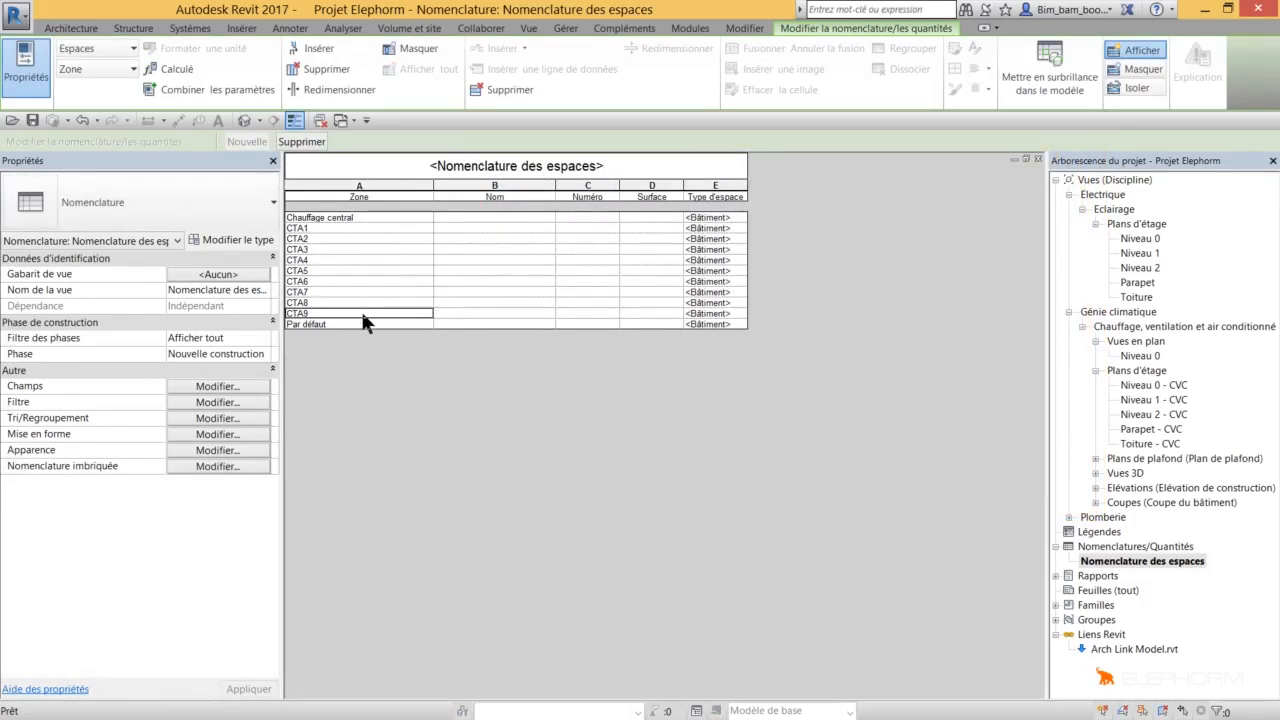
drag(654, 313, 660, 243)
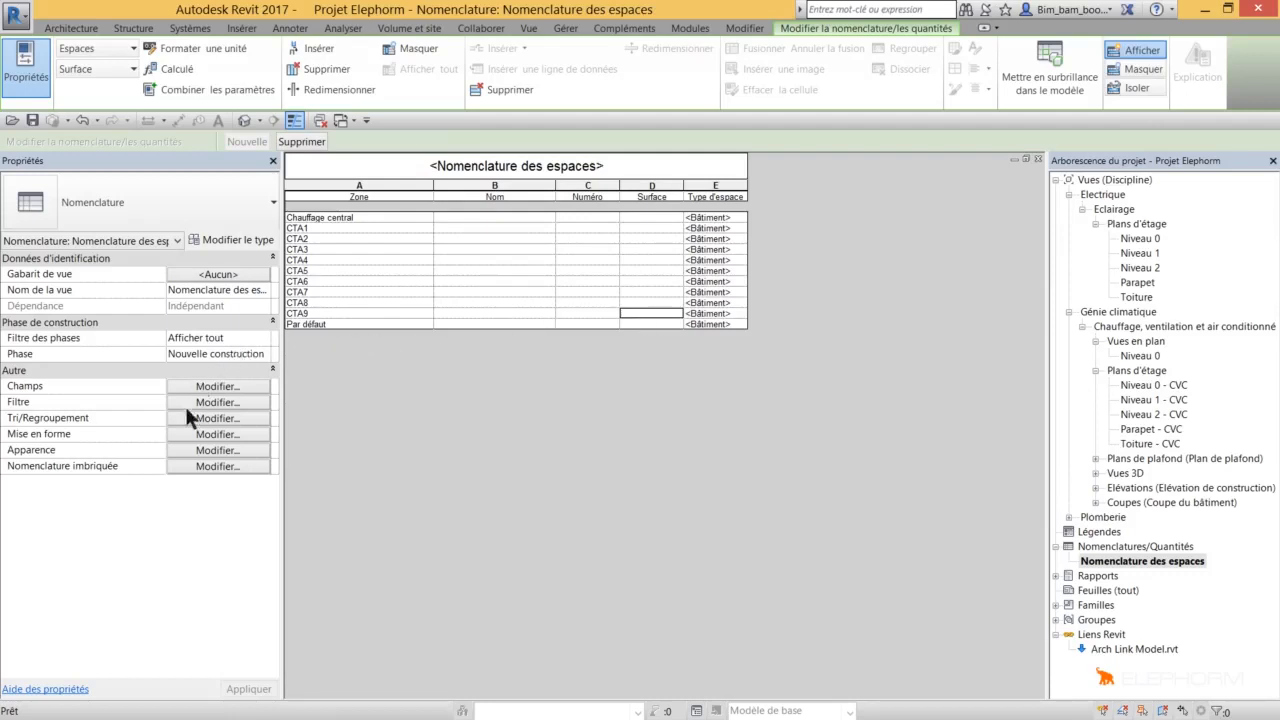
Set the Surface field's formatting to Calculer les totaux and apply it to the schedule.
click(186, 434)
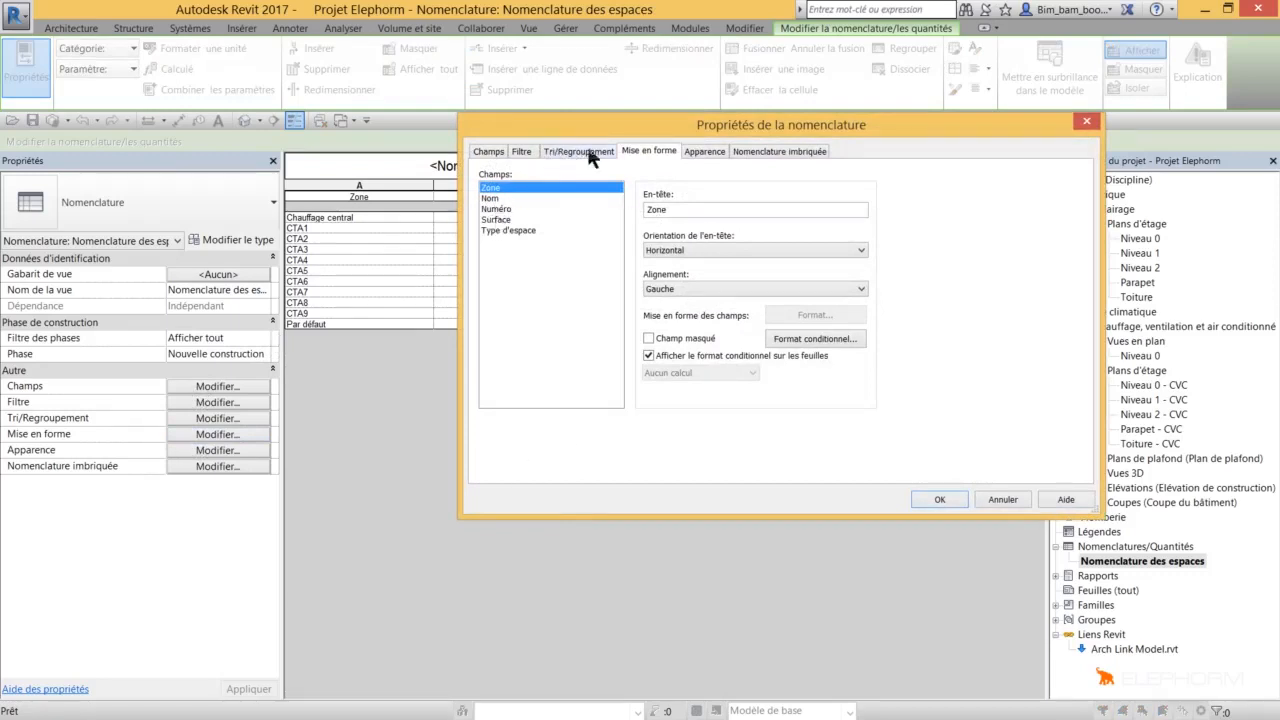
click(497, 222)
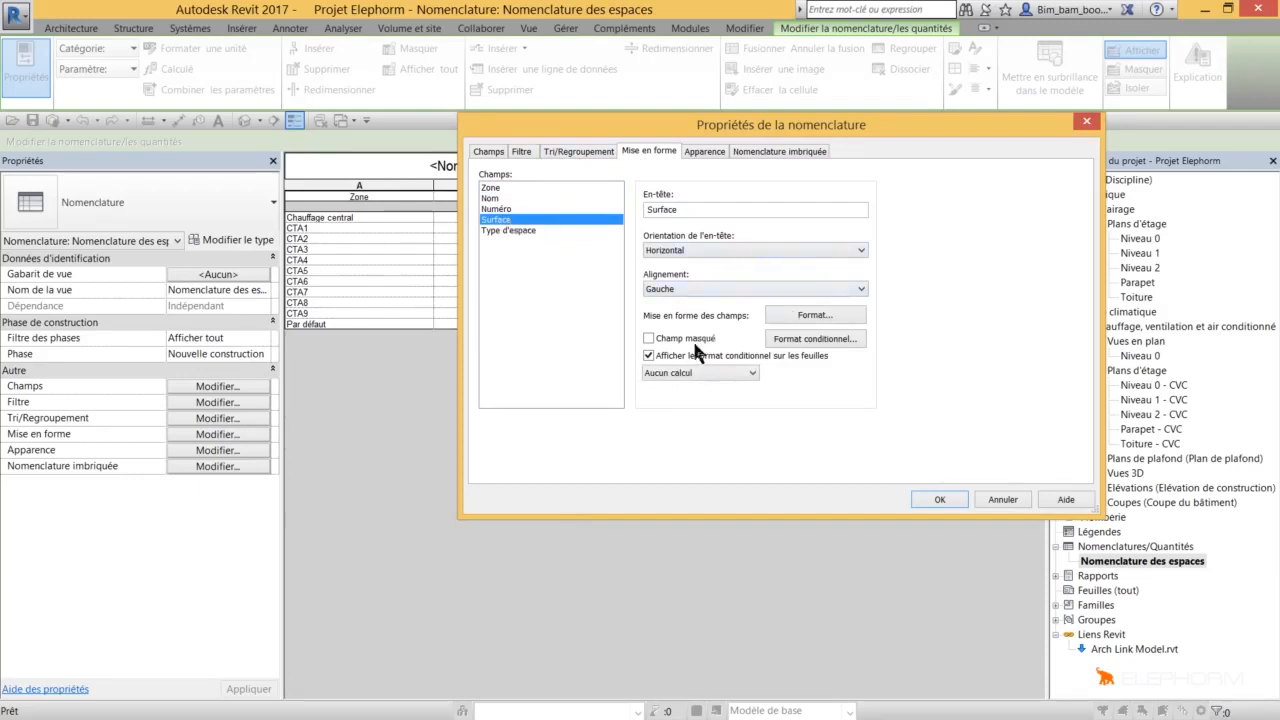
click(674, 373)
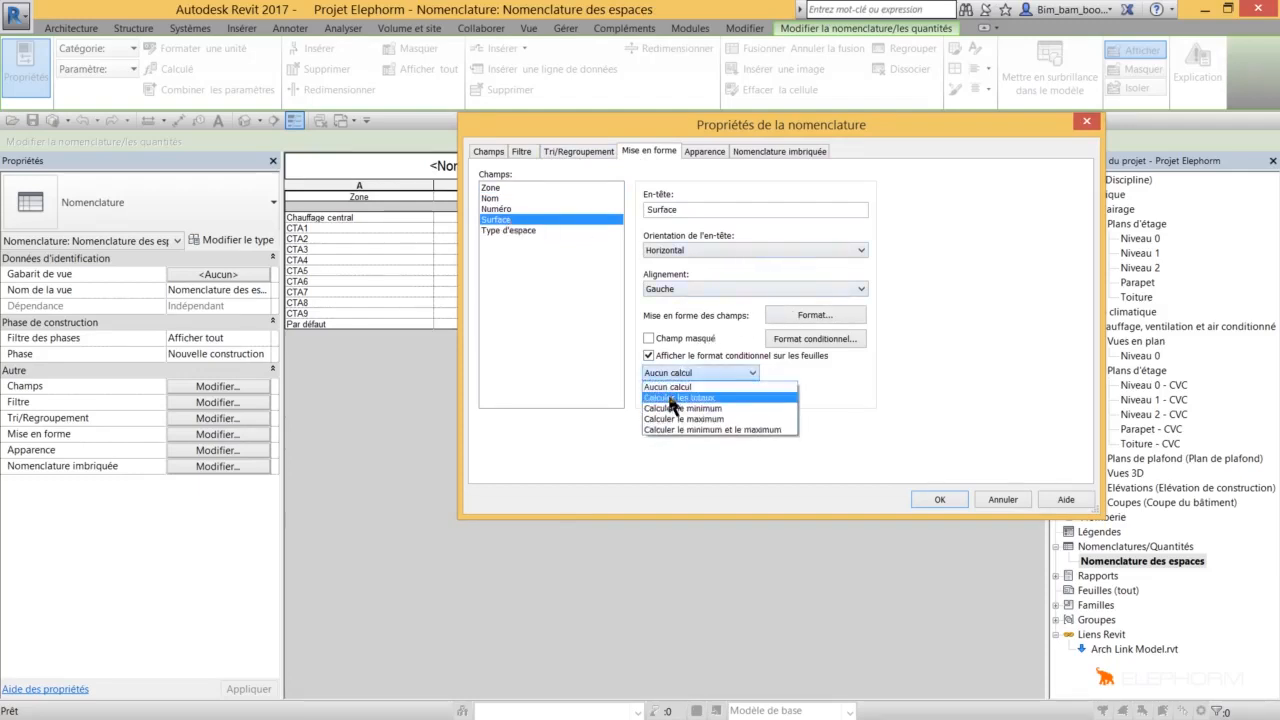
click(672, 398)
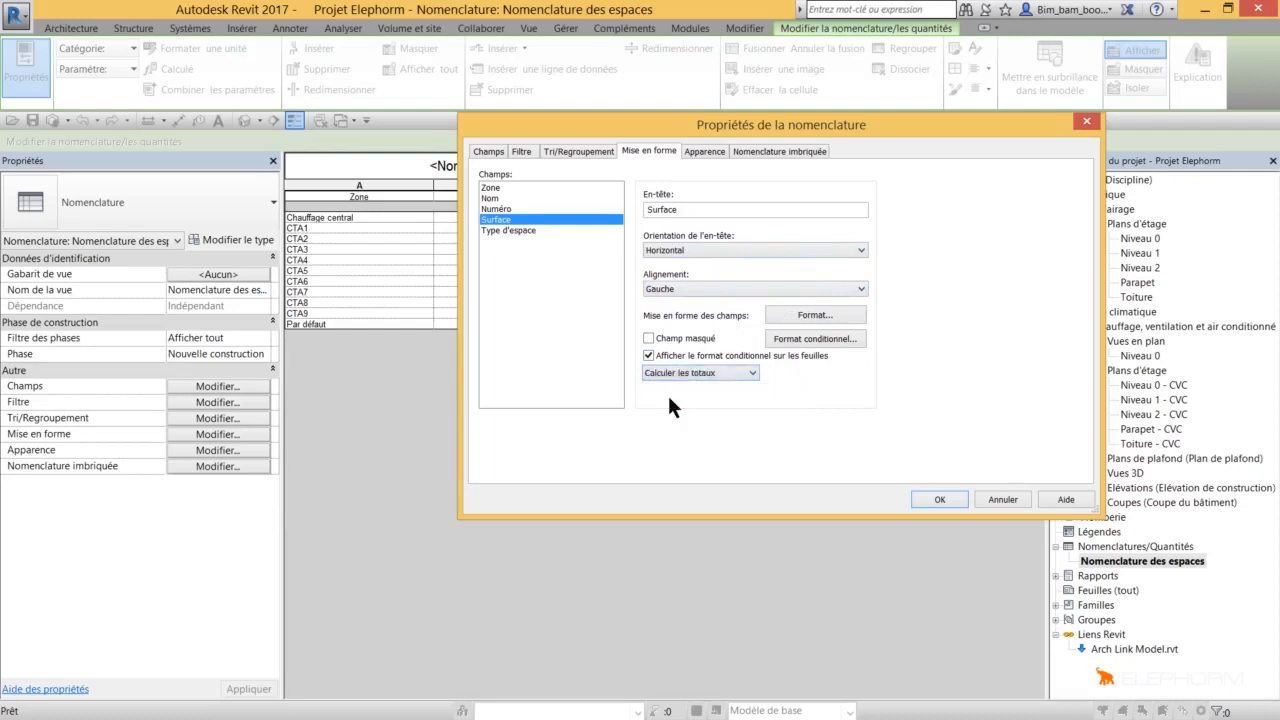
click(948, 497)
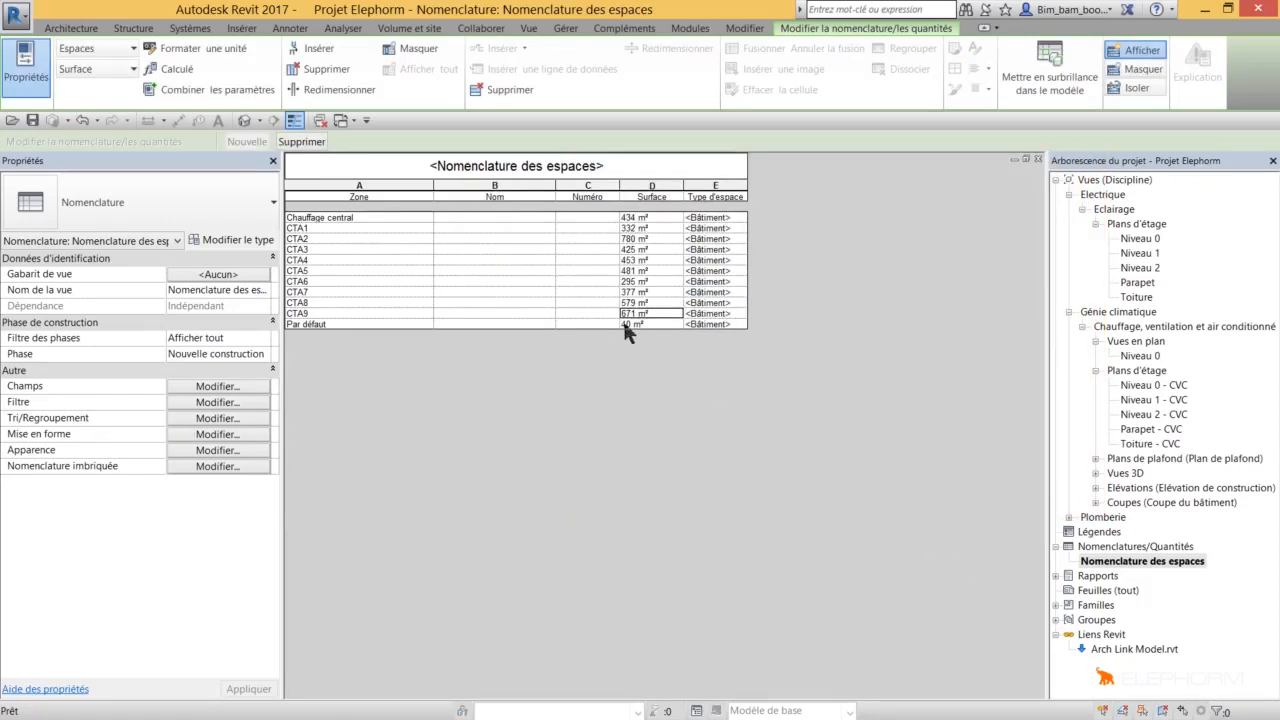
mouse_move(630, 314)
mouse_down()
mouse_move(643, 226)
mouse_move(640, 327)
mouse_up()
Enable Totaux généraux with Titre, nombre et totaux in the schedule's sorting and grouping, and apply it.
click(193, 420)
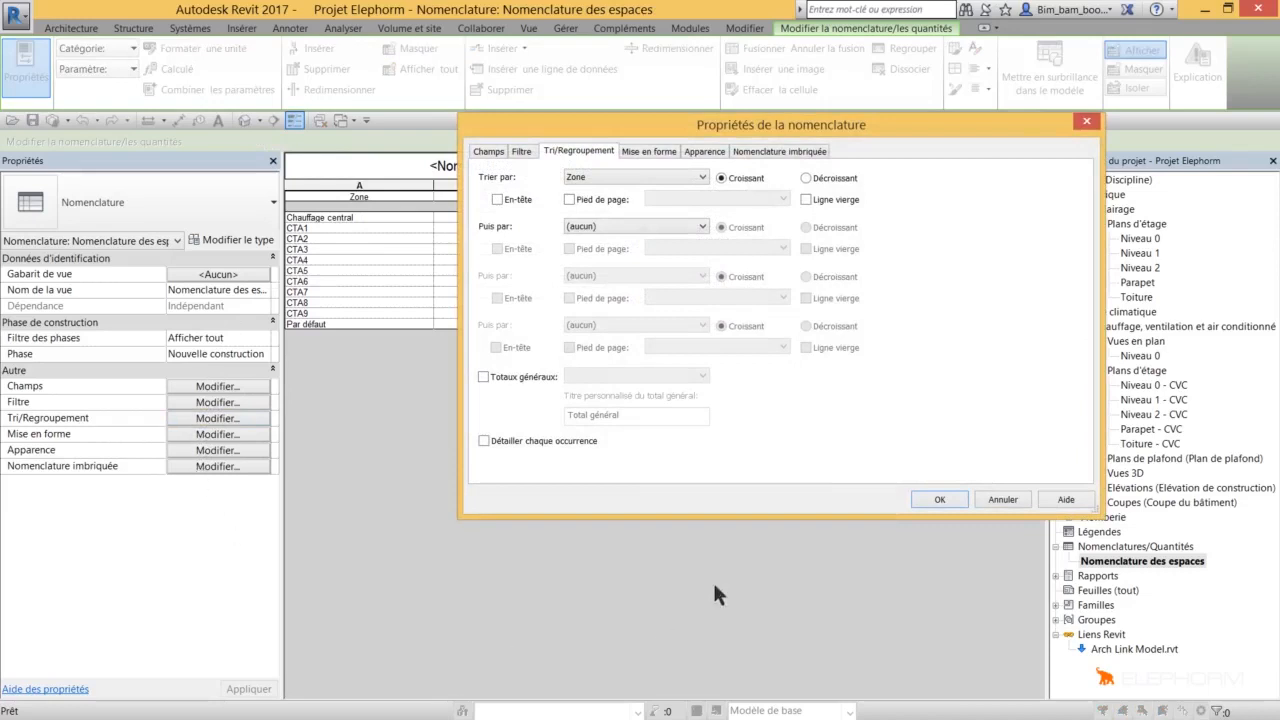
click(505, 377)
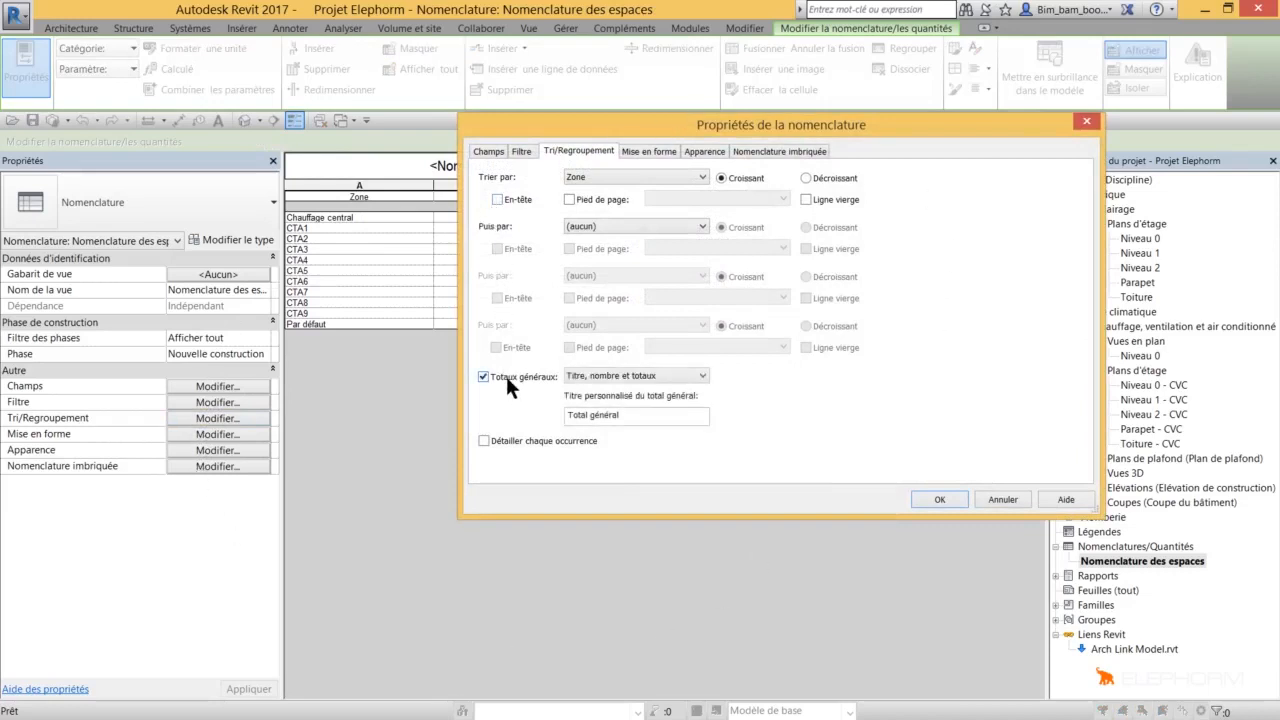
click(922, 498)
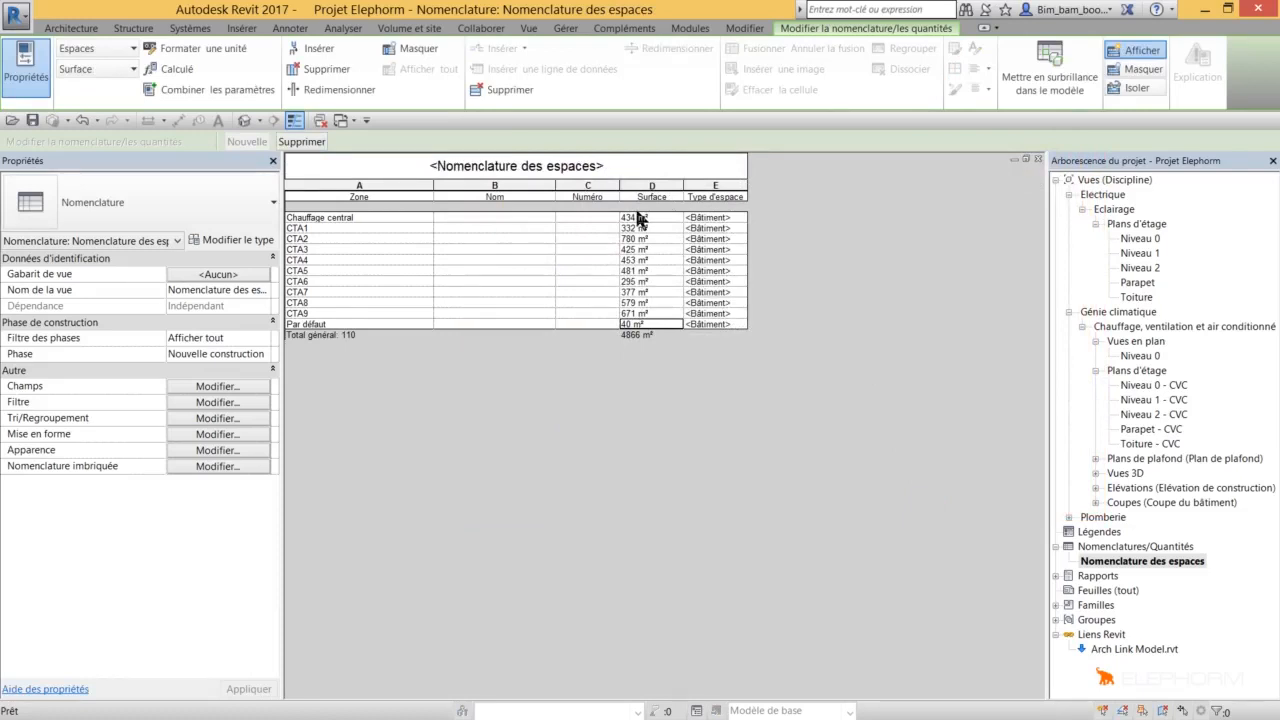
click(377, 283)
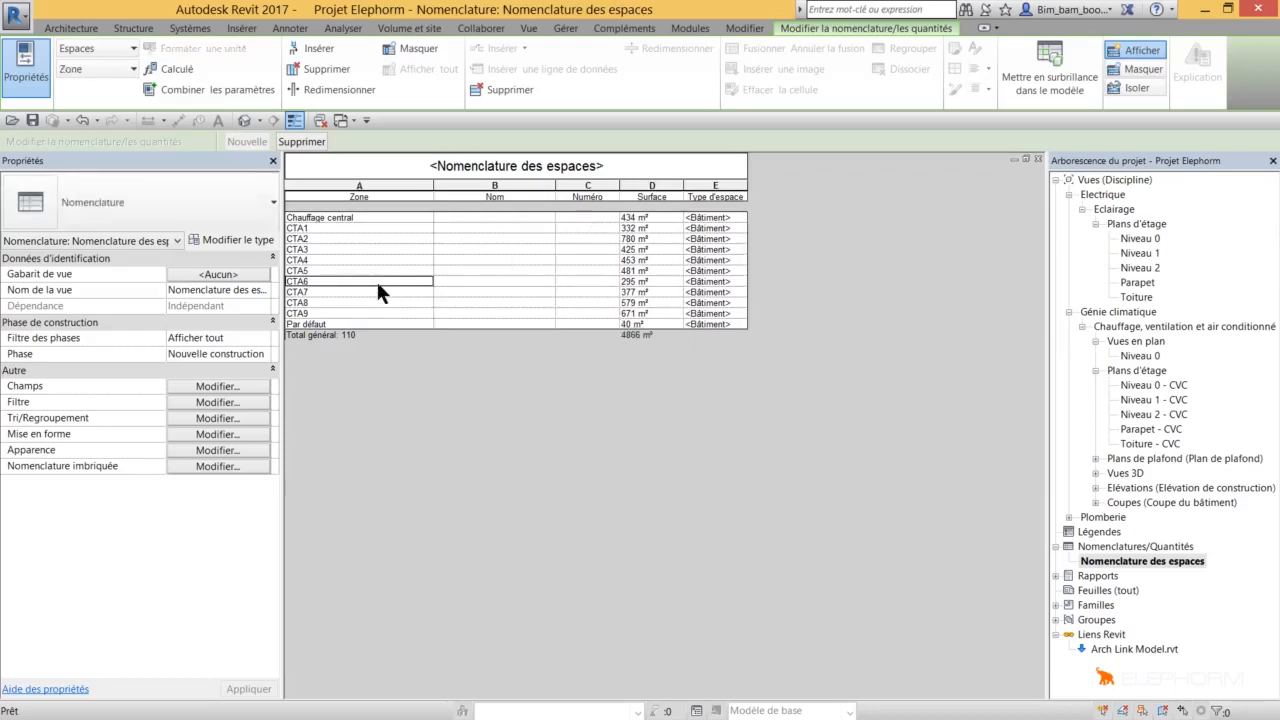